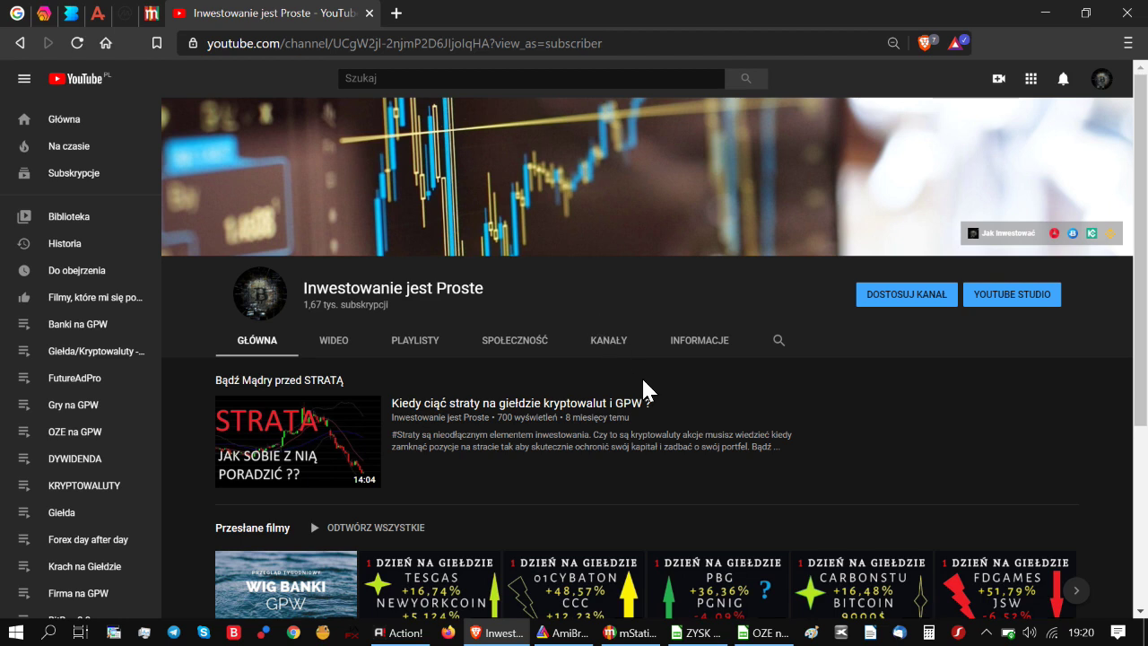
Step: Switch to mStatica and magnify the OZE quotes table
click(699, 632)
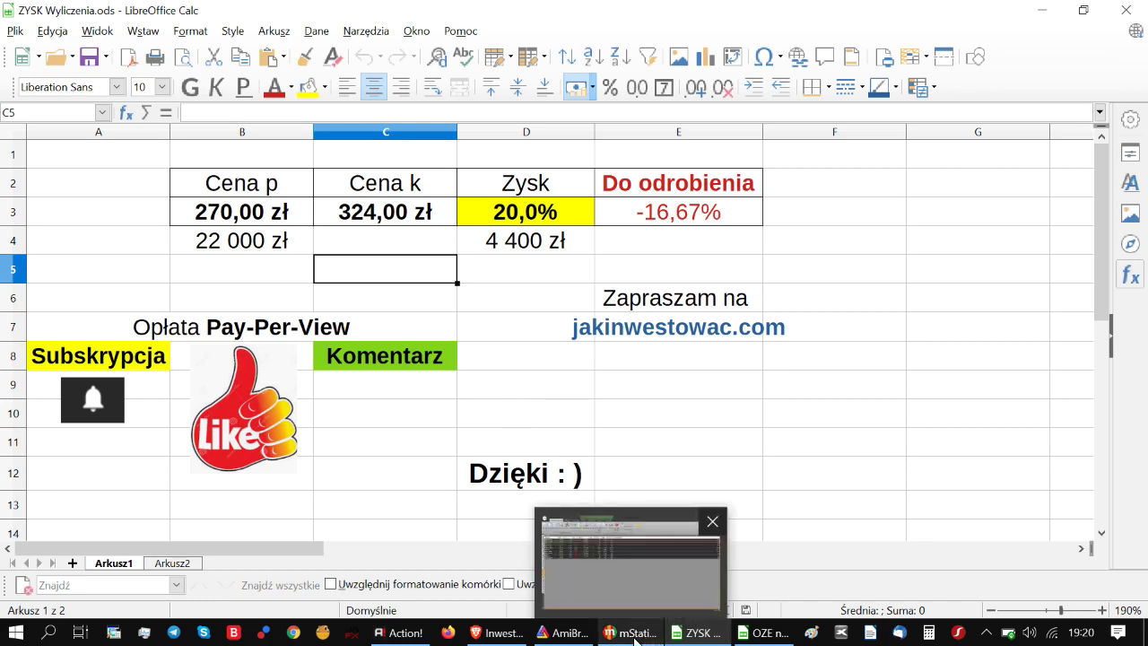
click(615, 533)
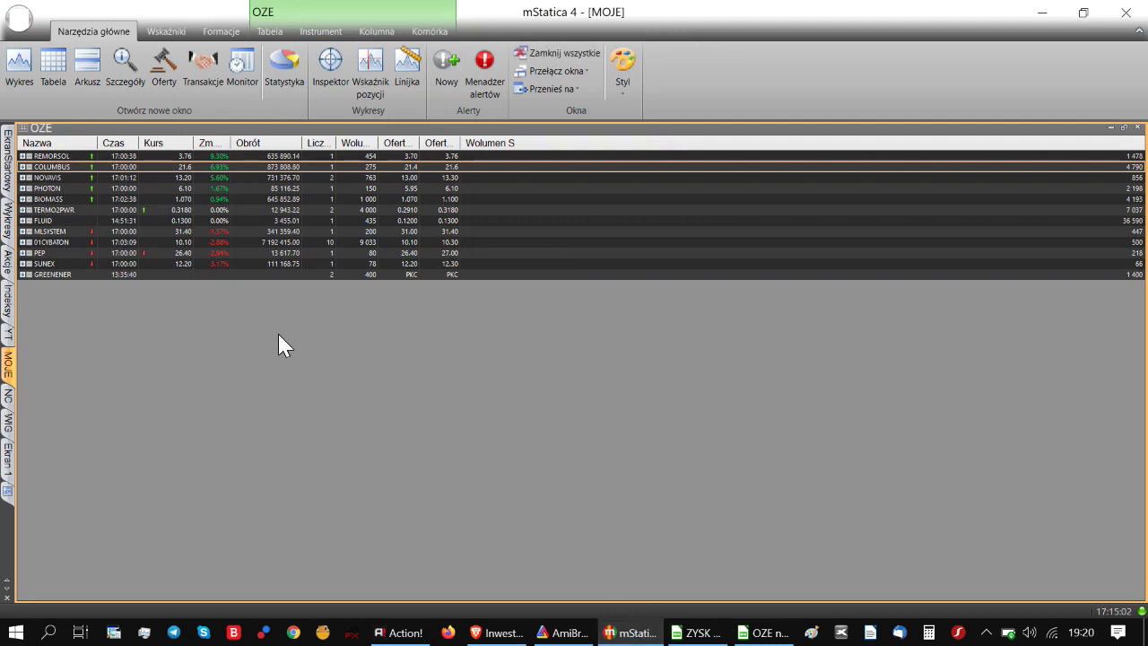
key(super+plus)
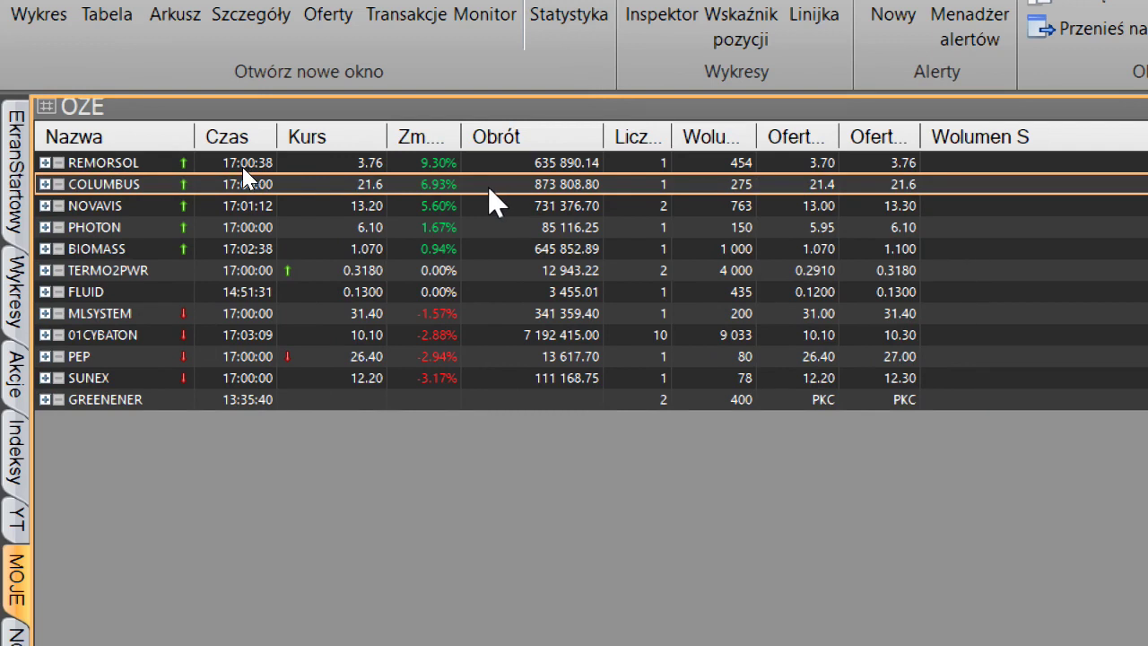
Step: Review the daily percentage changes of the OZE companies, from NOVAVIS down to SUNEX
click(494, 208)
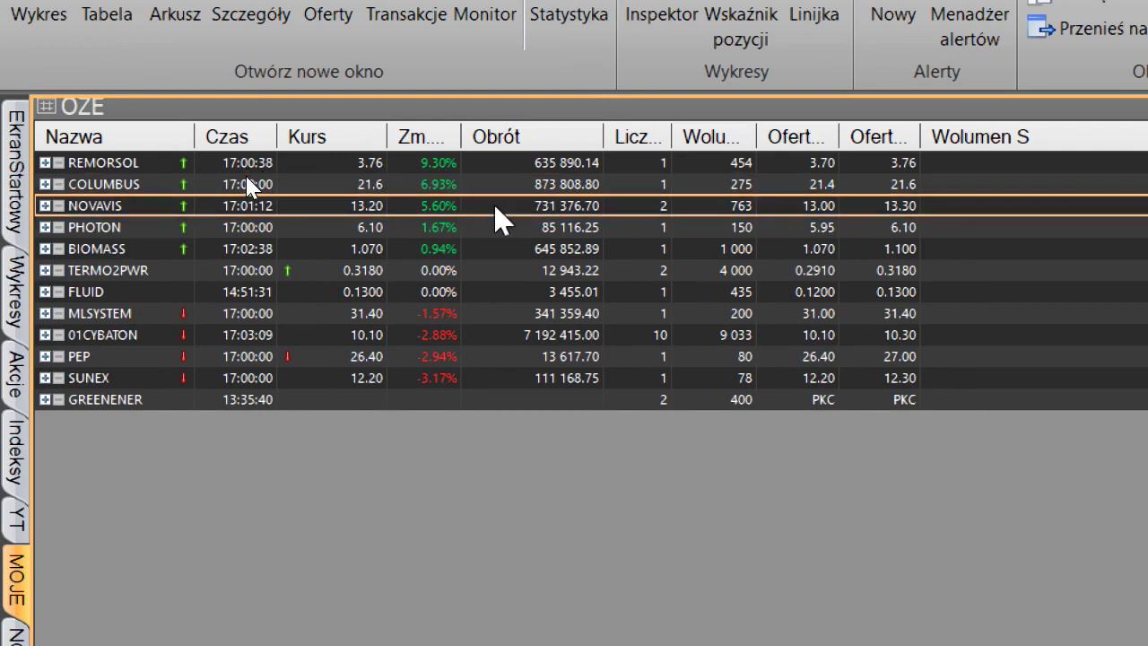
click(464, 229)
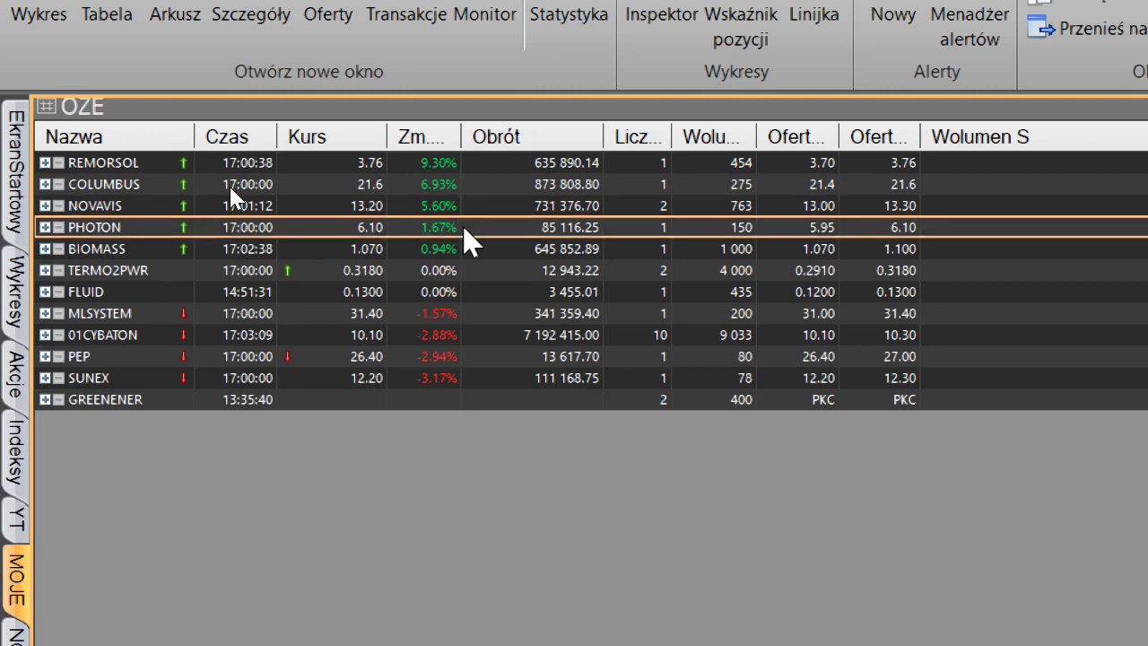
click(465, 243)
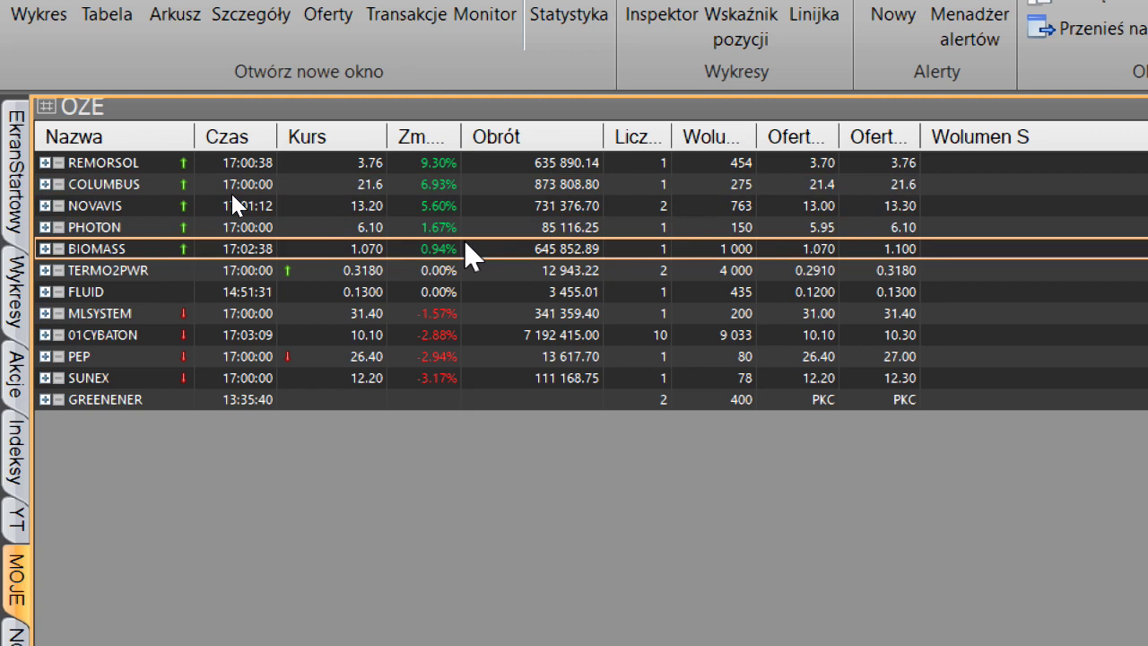
click(455, 312)
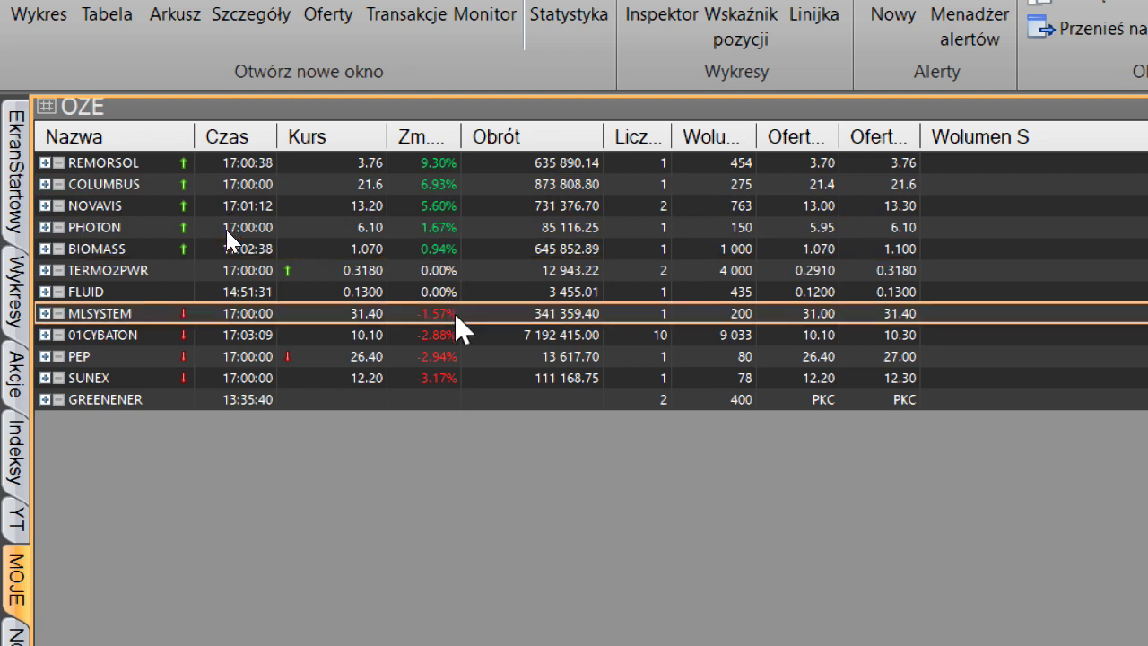
click(486, 334)
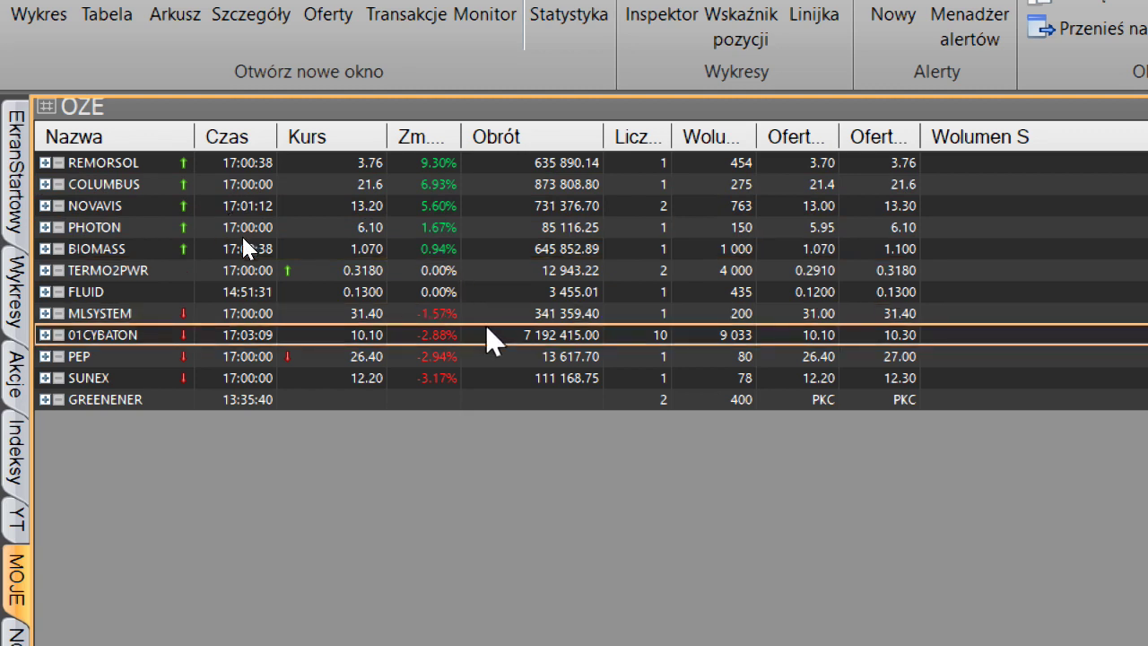
click(464, 353)
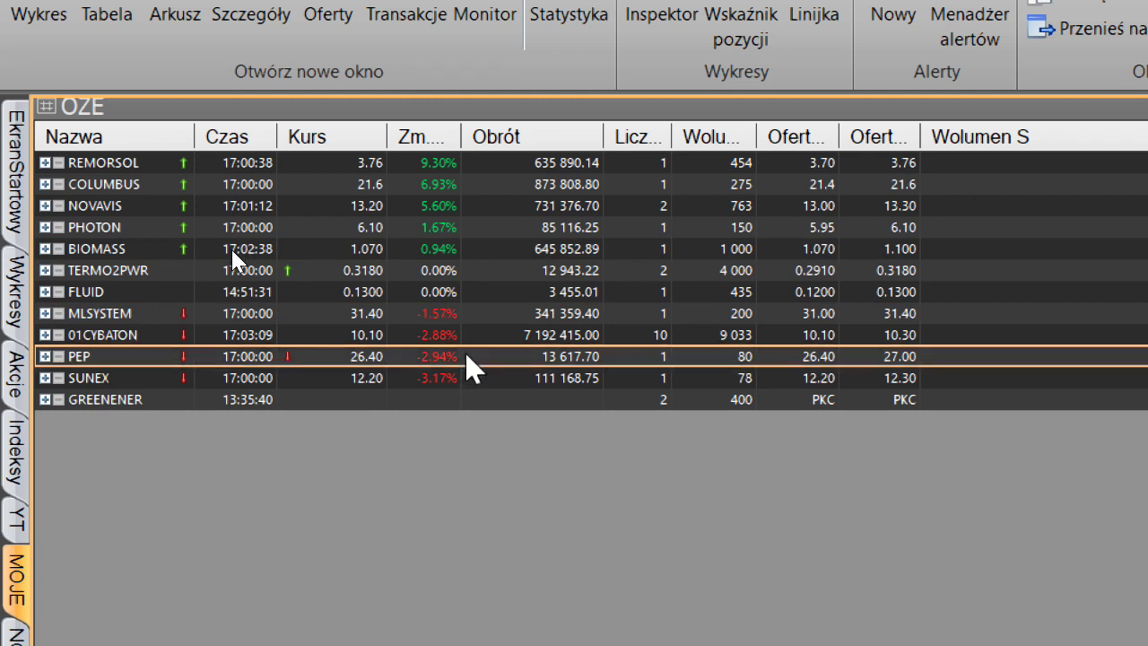
click(461, 377)
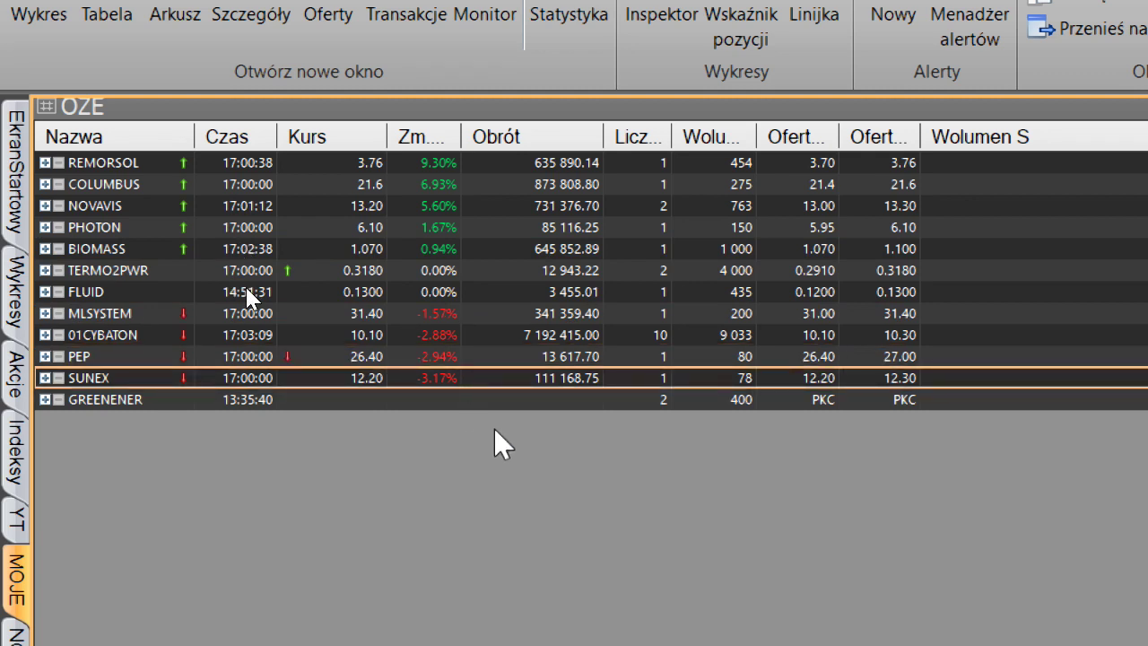
Step: Sort the OZE table by turnover (Obrót), highest first, and review 01CYBATON, COLUMBUS and NOVAVIS
click(513, 136)
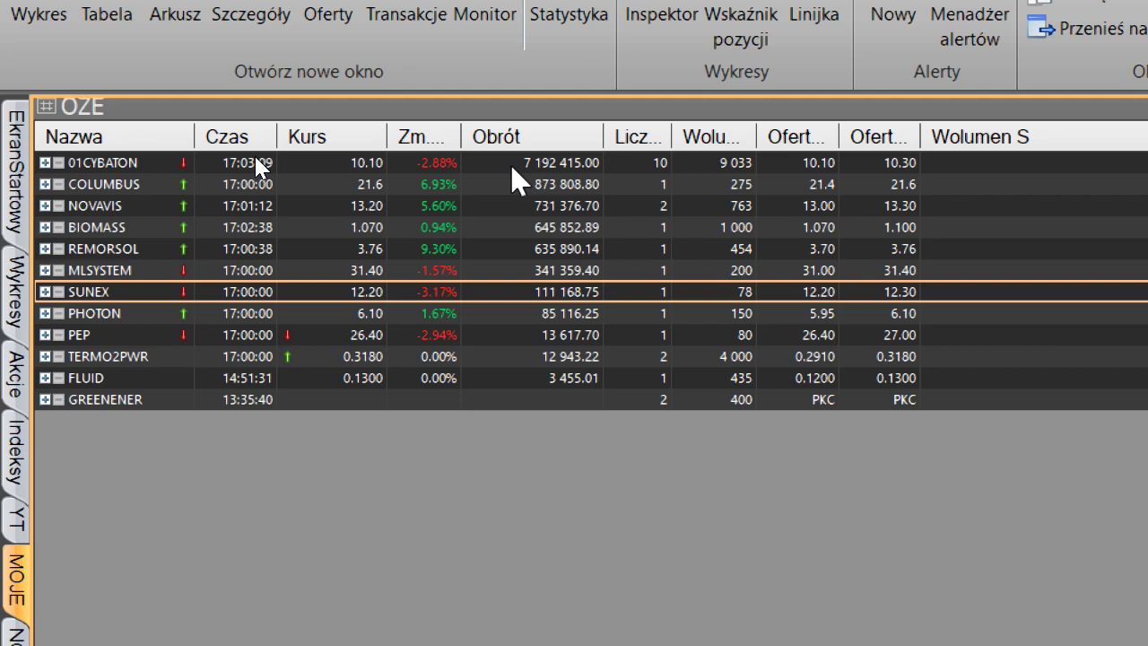
click(512, 167)
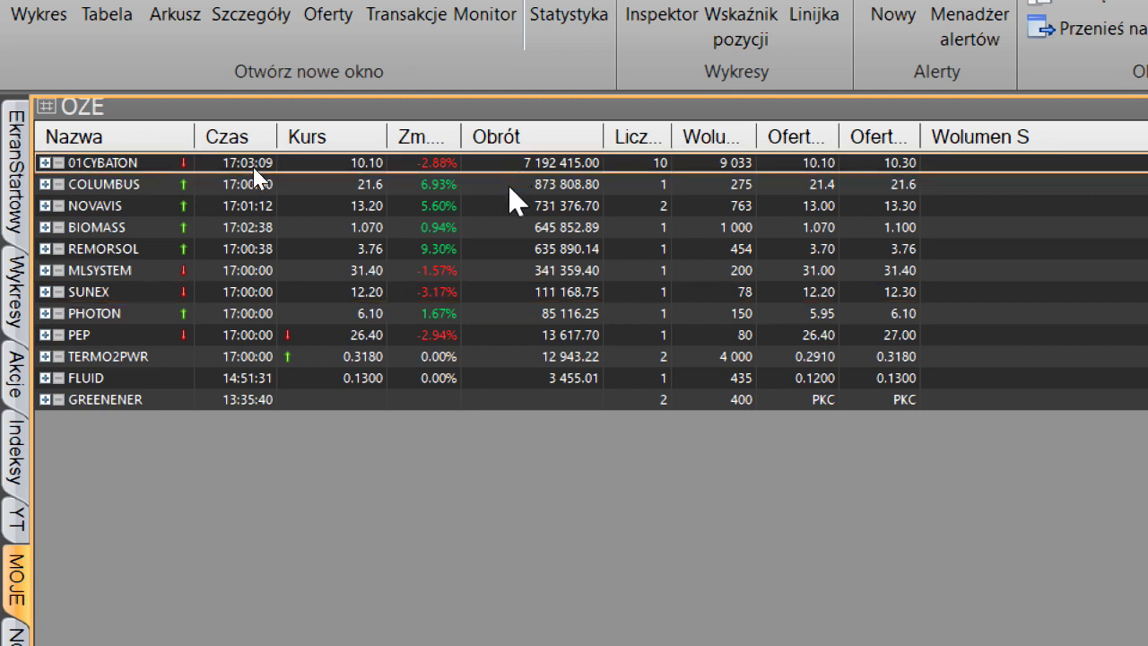
click(509, 185)
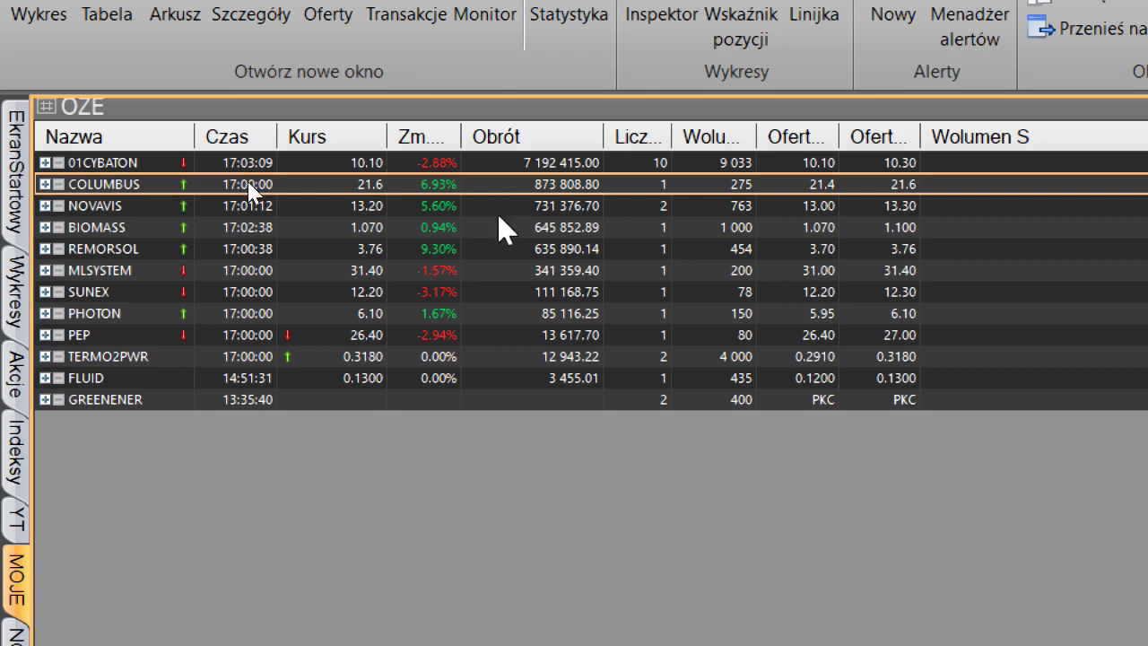
click(498, 206)
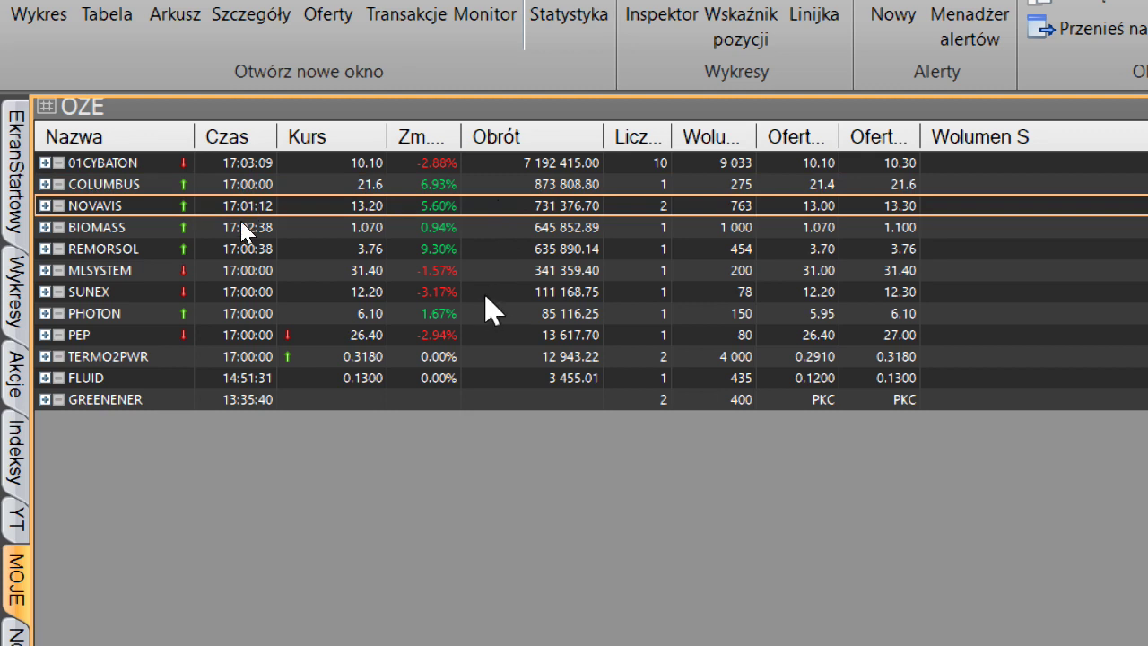
Step: Sort the OZE table by price (Kurs), highest first, and compare PEP with the cheapest shares around FLUID and BIOMASS
click(344, 140)
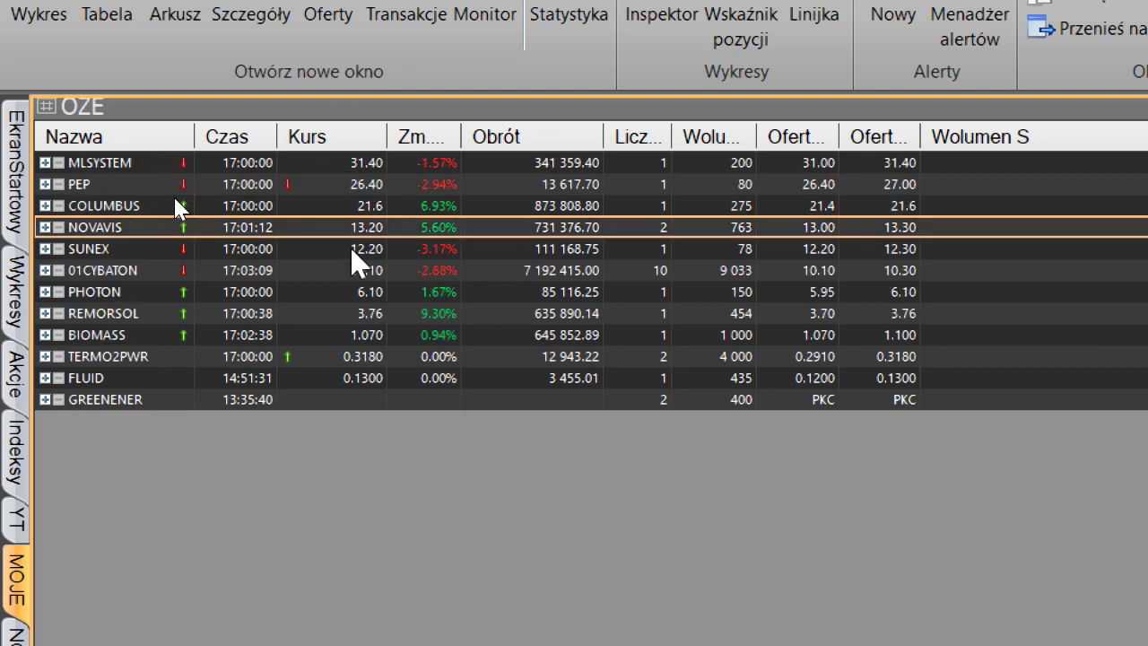
click(334, 187)
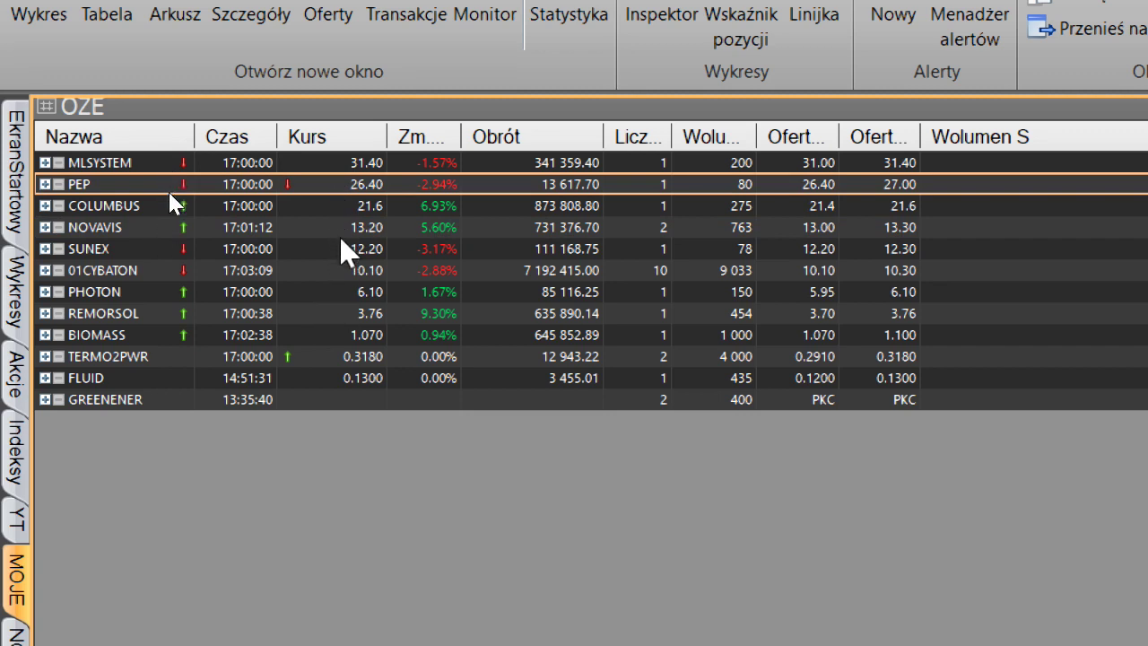
click(339, 380)
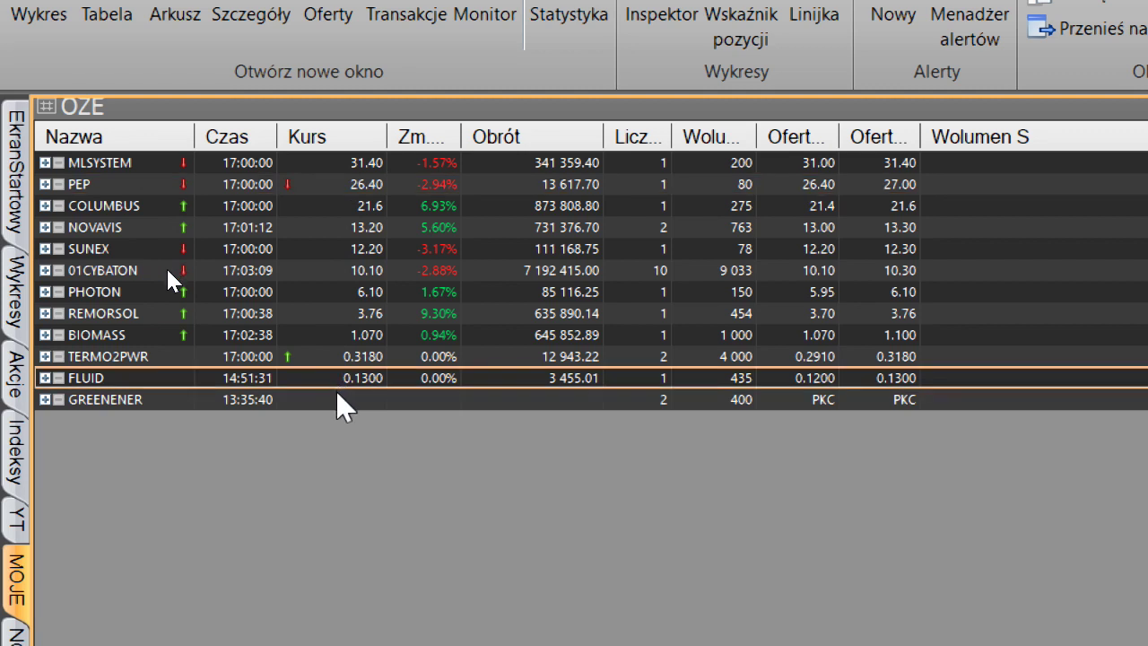
click(333, 339)
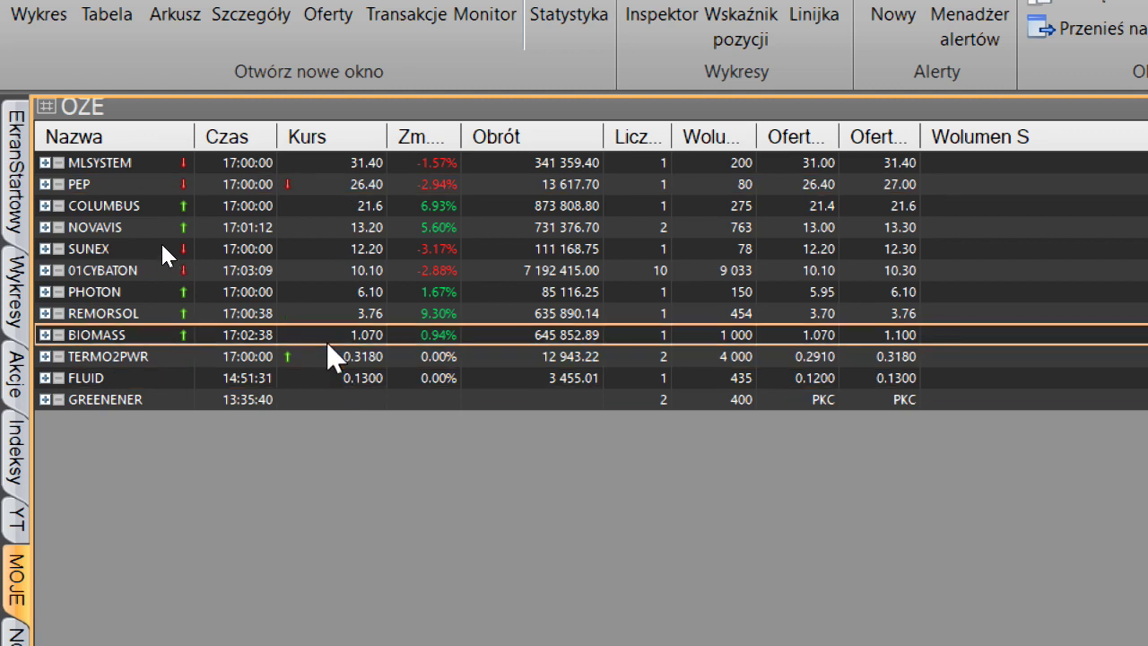
click(323, 349)
click(326, 321)
click(322, 338)
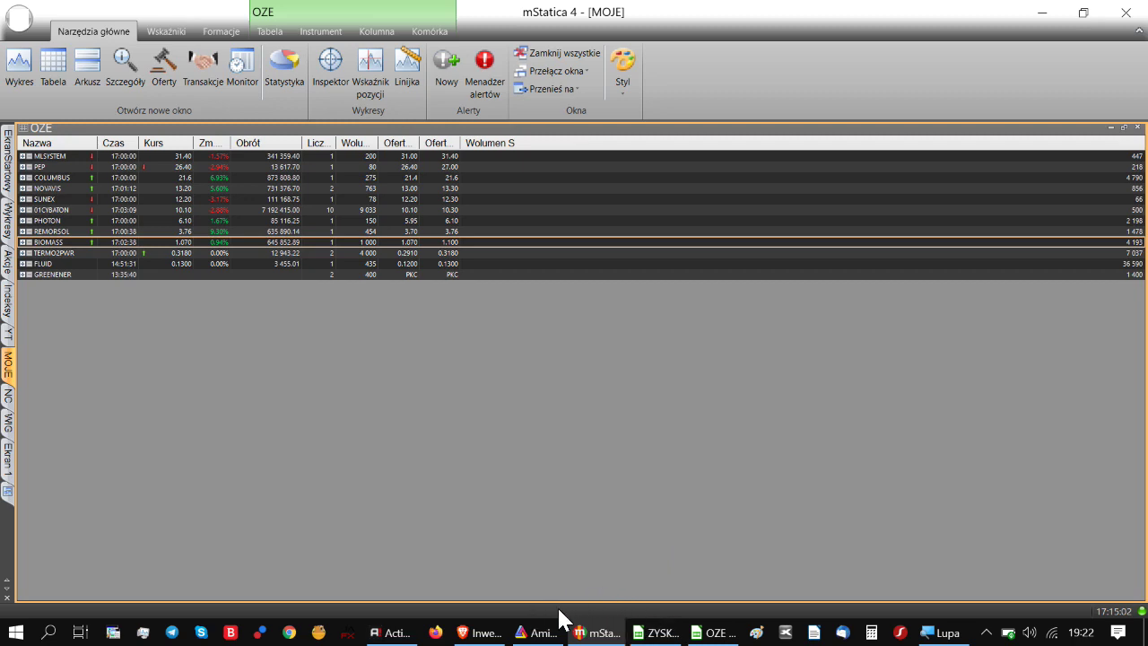
Step: Switch to AmiBroker and examine the REMORSOL monthly chart's candles from October 2019 to January 2020
mouse_move(542, 627)
click(511, 529)
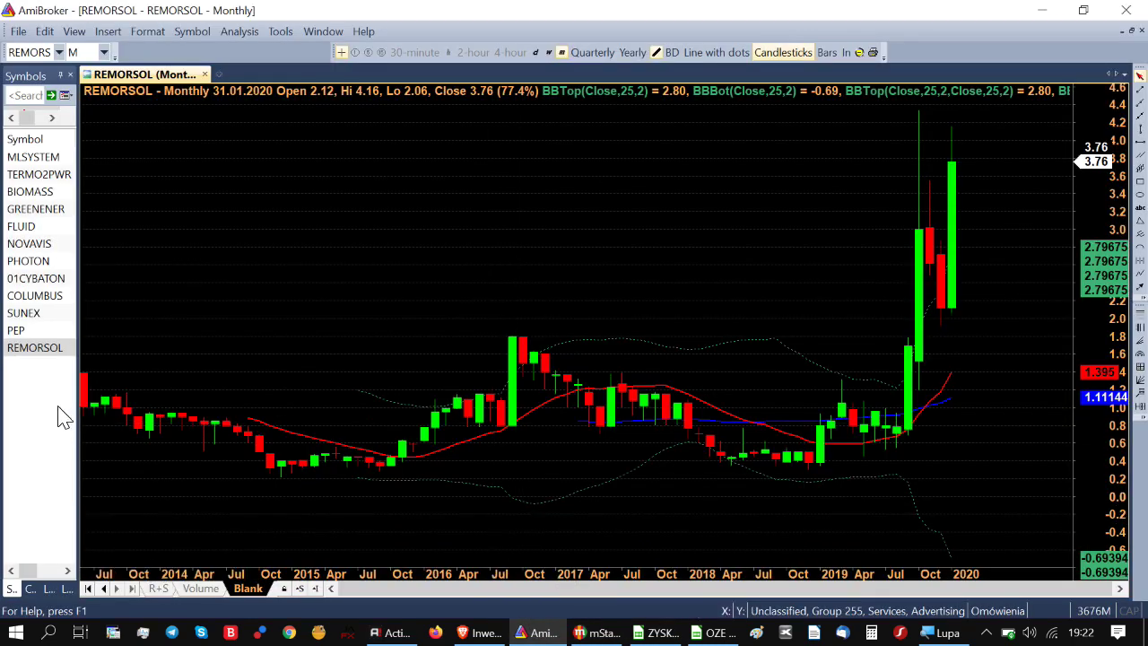
click(45, 350)
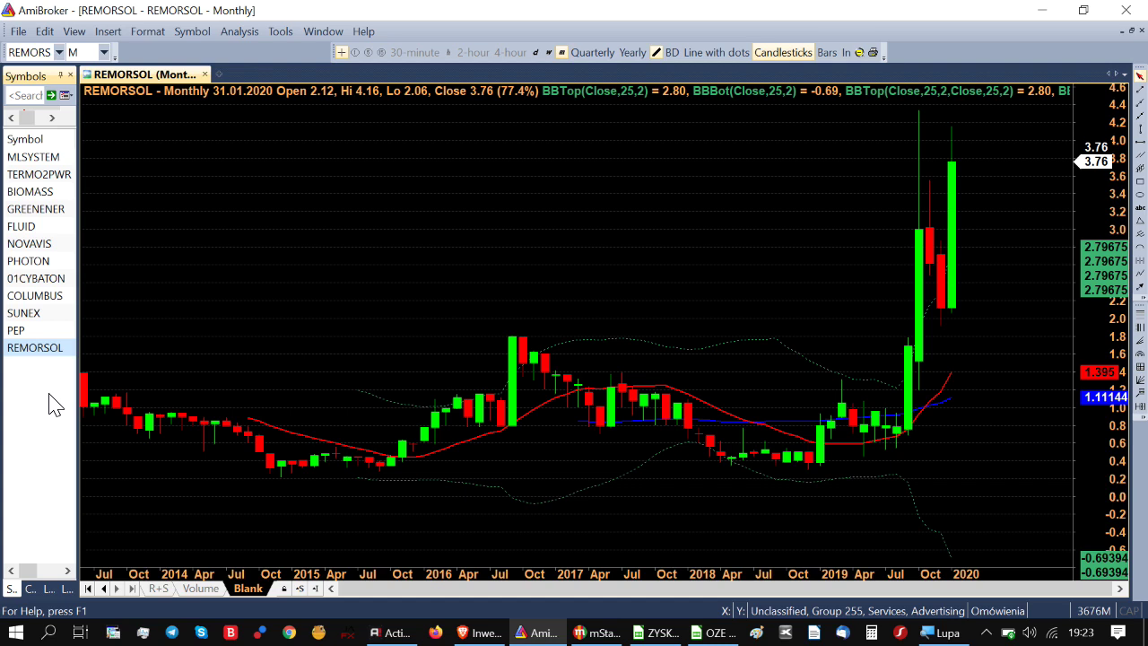
click(919, 280)
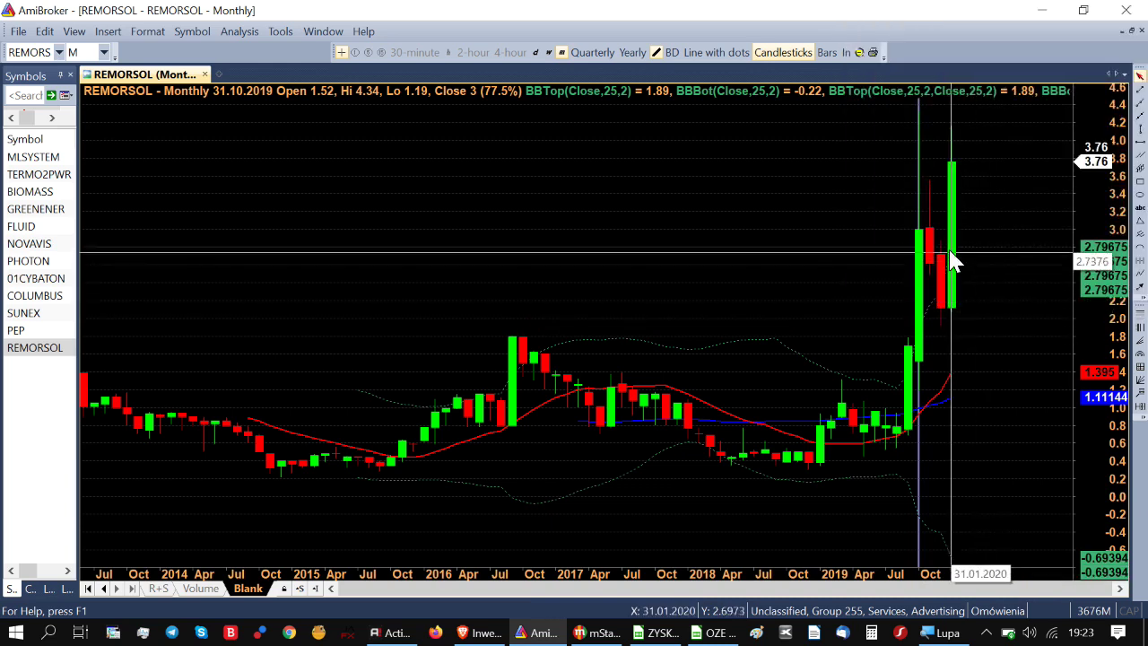
click(1001, 299)
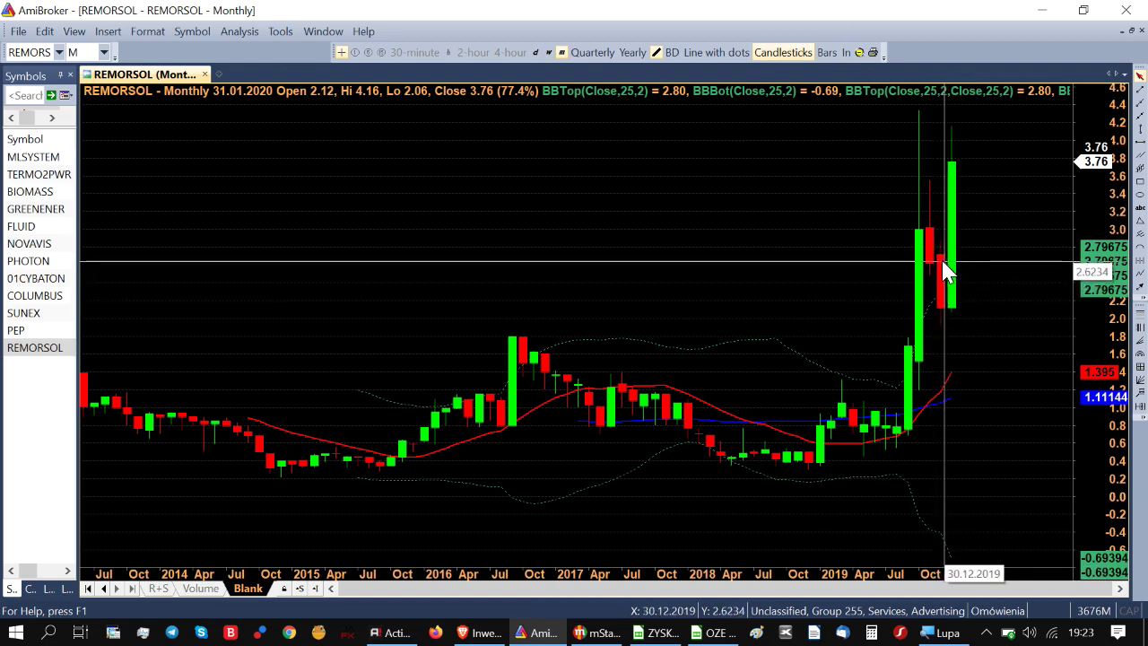
mouse_move(957, 302)
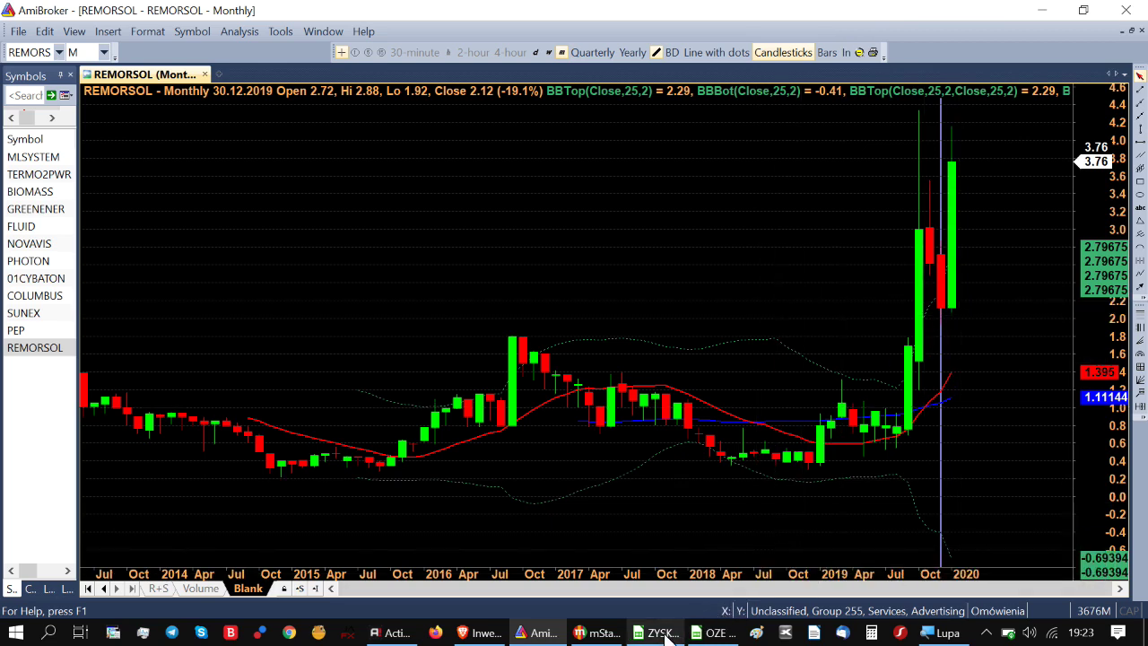
Step: Switch to the ZYSK Wyliczenia spreadsheet in LibreOffice Calc and set the starting price (Cena p) in B3 to 1,92 zł
mouse_move(663, 638)
click(603, 536)
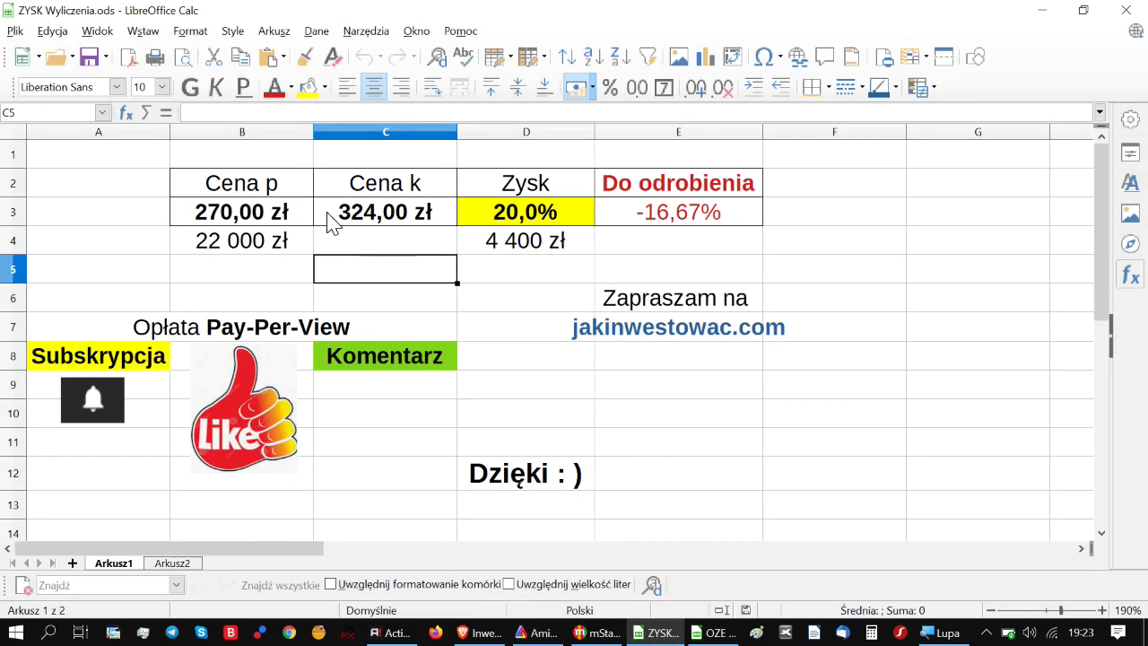
click(269, 197)
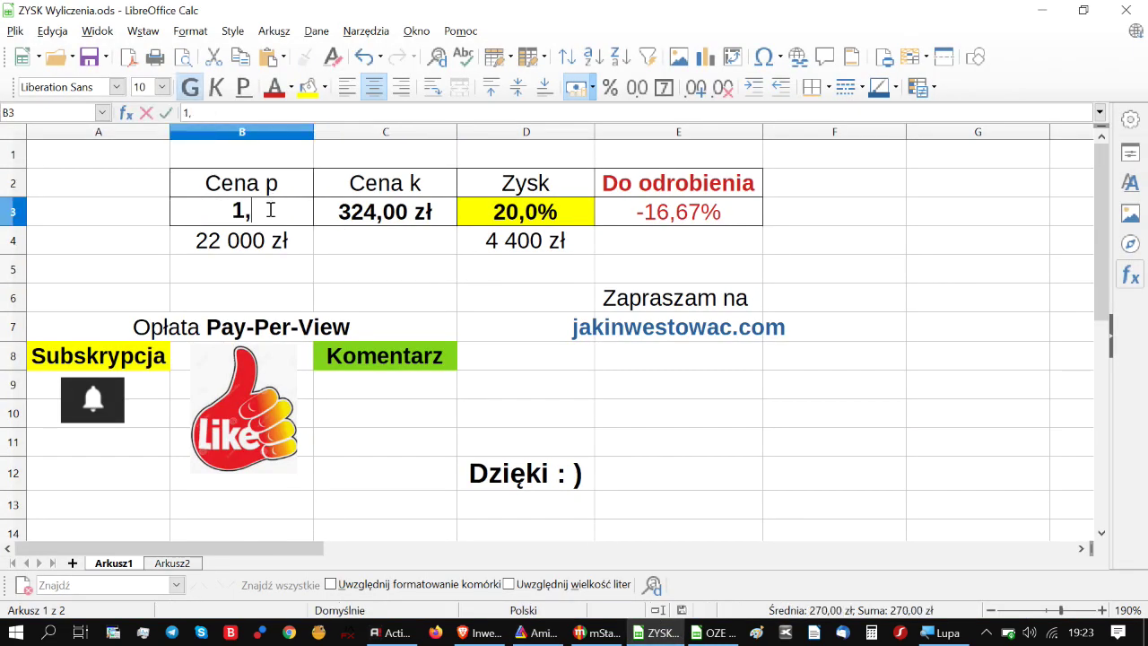
click(292, 220)
text(1,92)
click(356, 266)
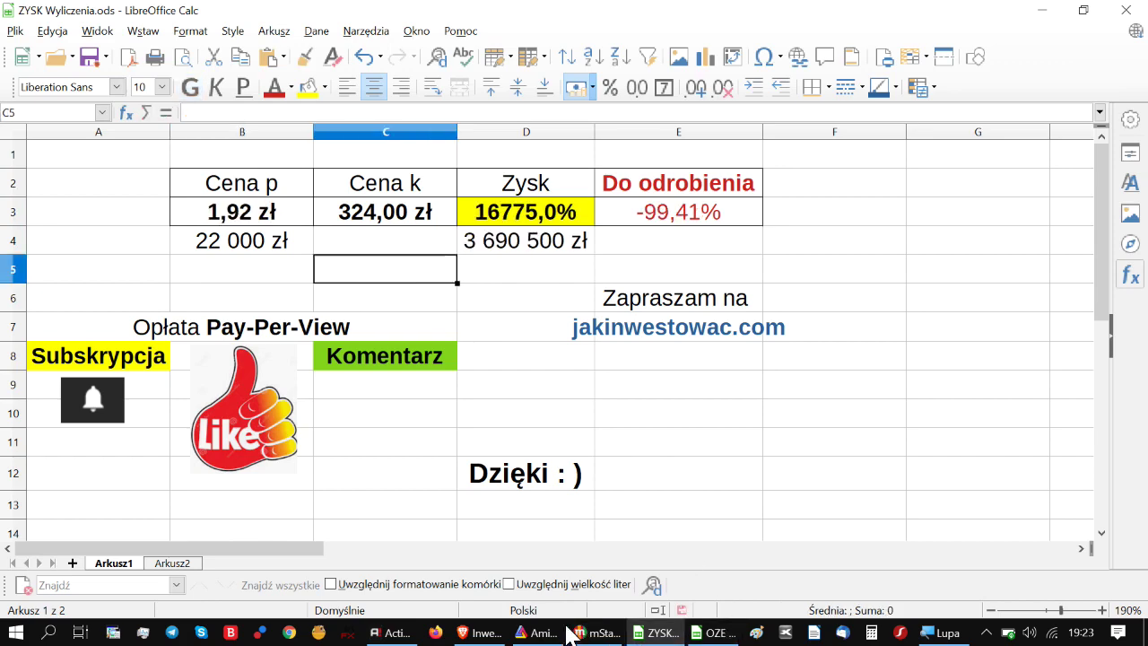
Step: Check REMORSOL's January 2020 high in AmiBroker and set the end price (Cena k) in C3 of the spreadsheet to 4,16 zł
click(566, 630)
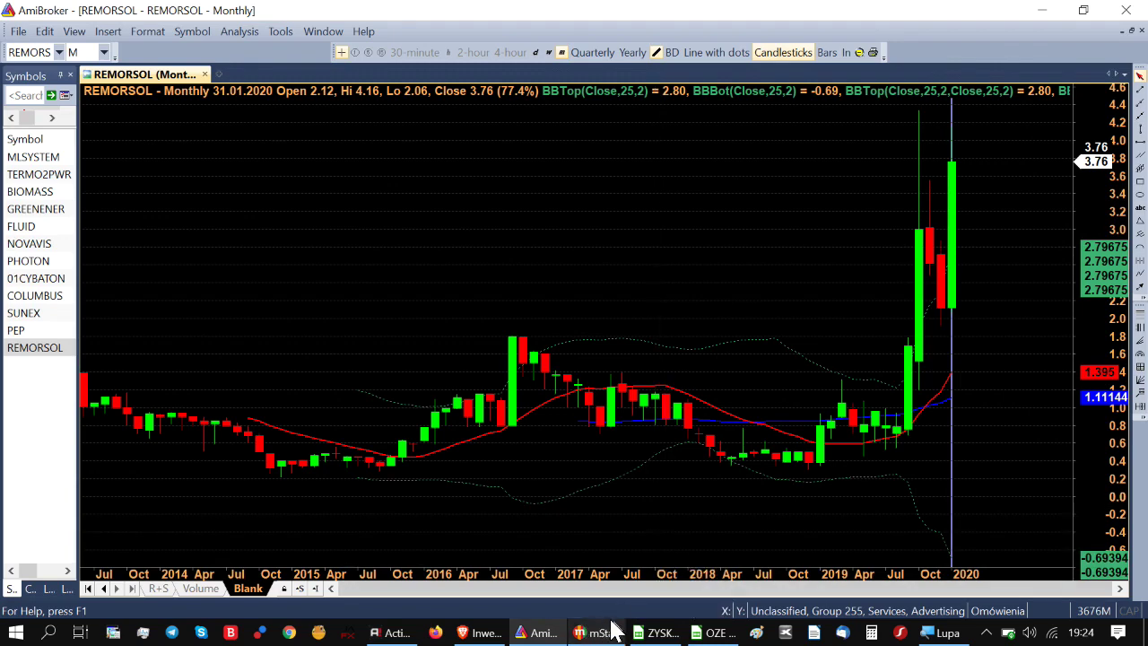
click(657, 632)
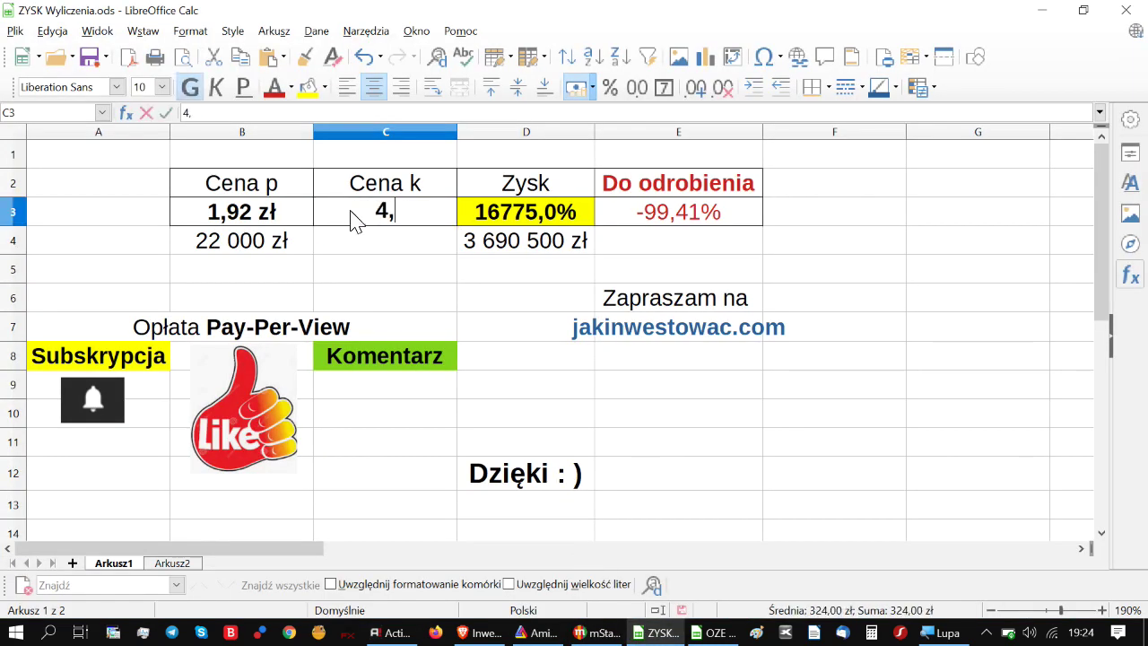
click(418, 274)
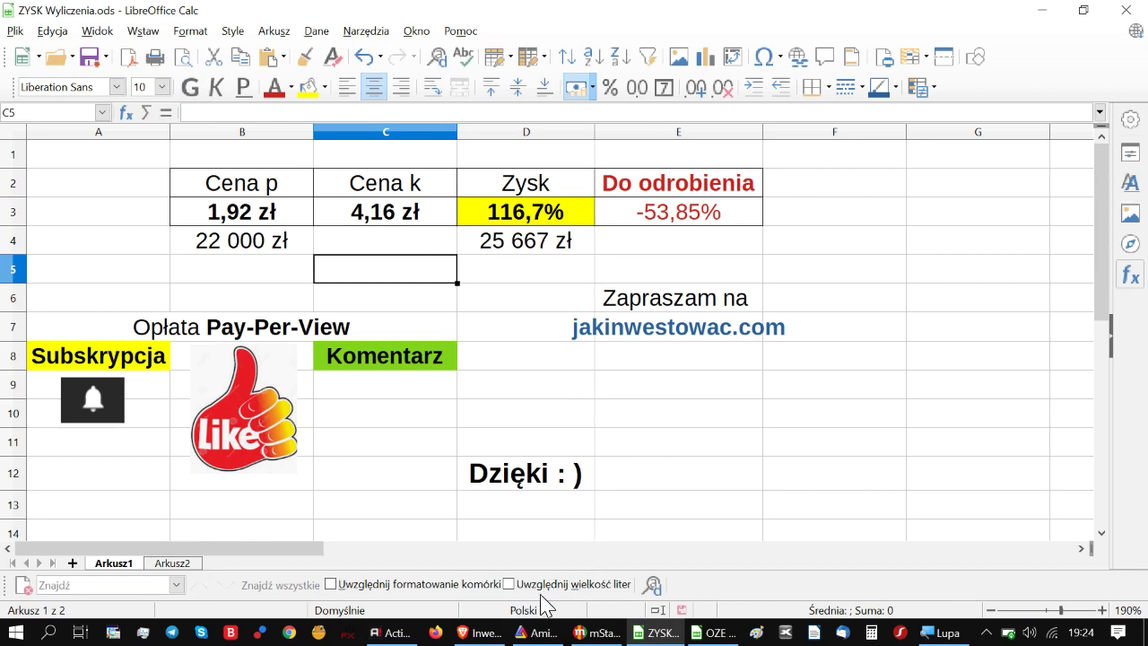
Step: Open PEP's monthly chart in AmiBroker and examine the December 2018, July 2007 and January 2020 candles
click(530, 636)
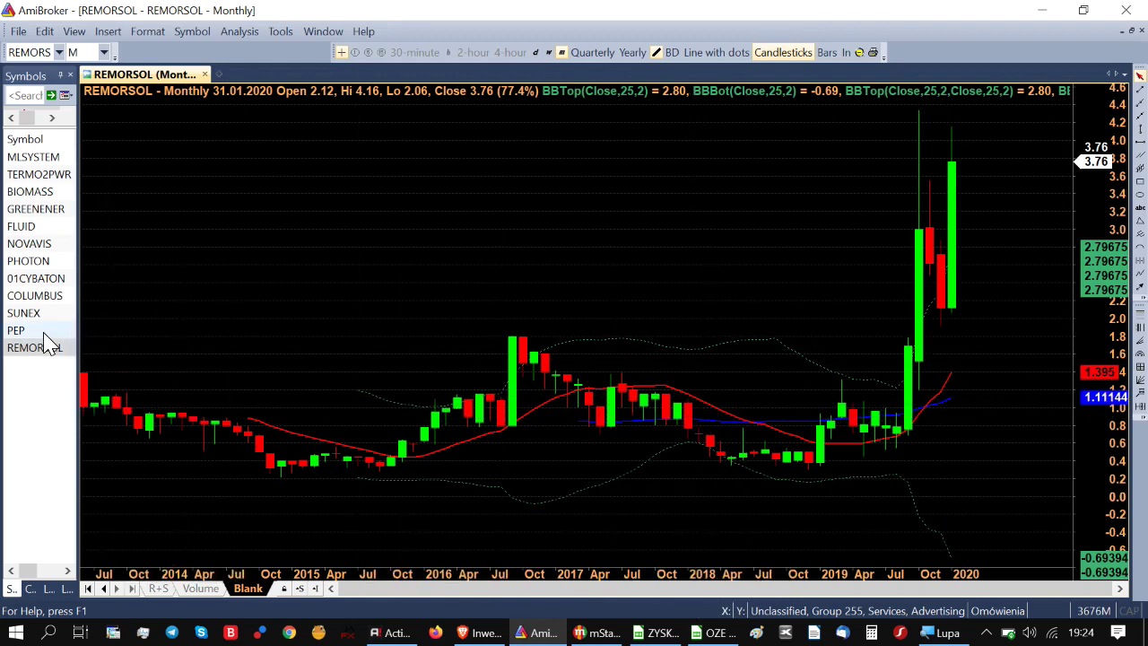
click(18, 329)
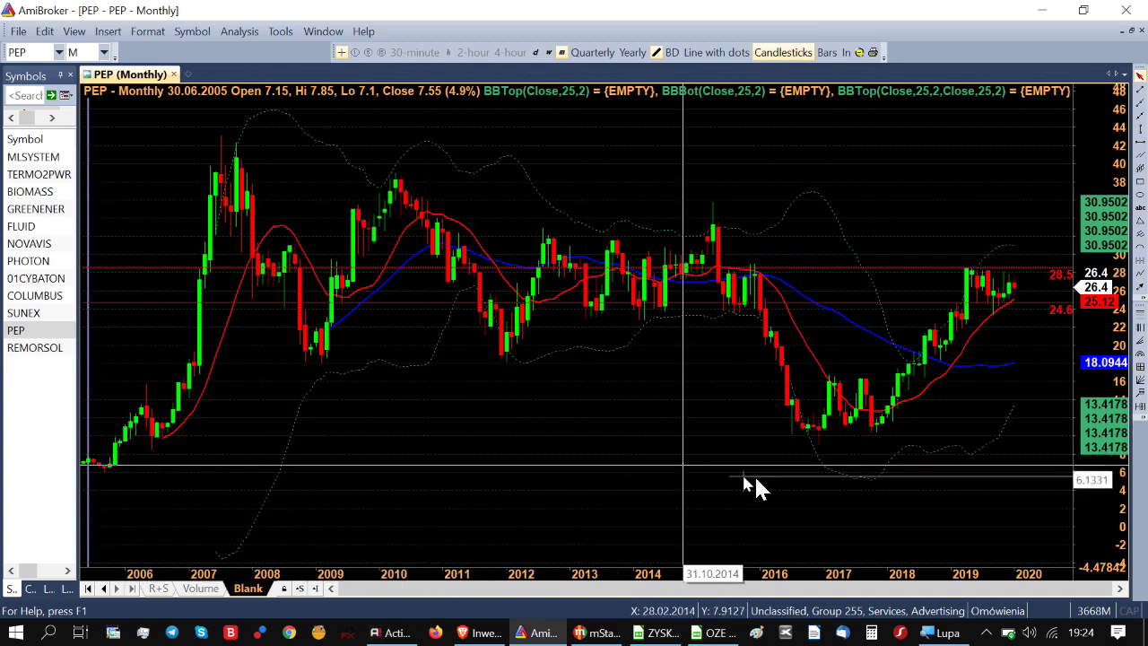
click(946, 493)
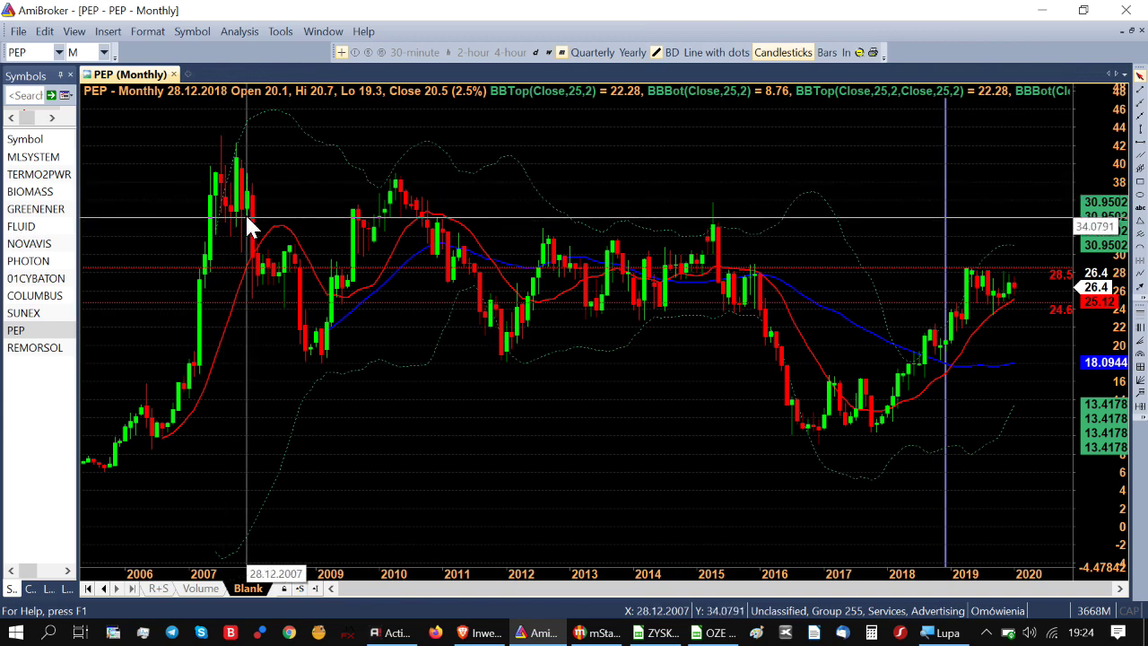
click(220, 180)
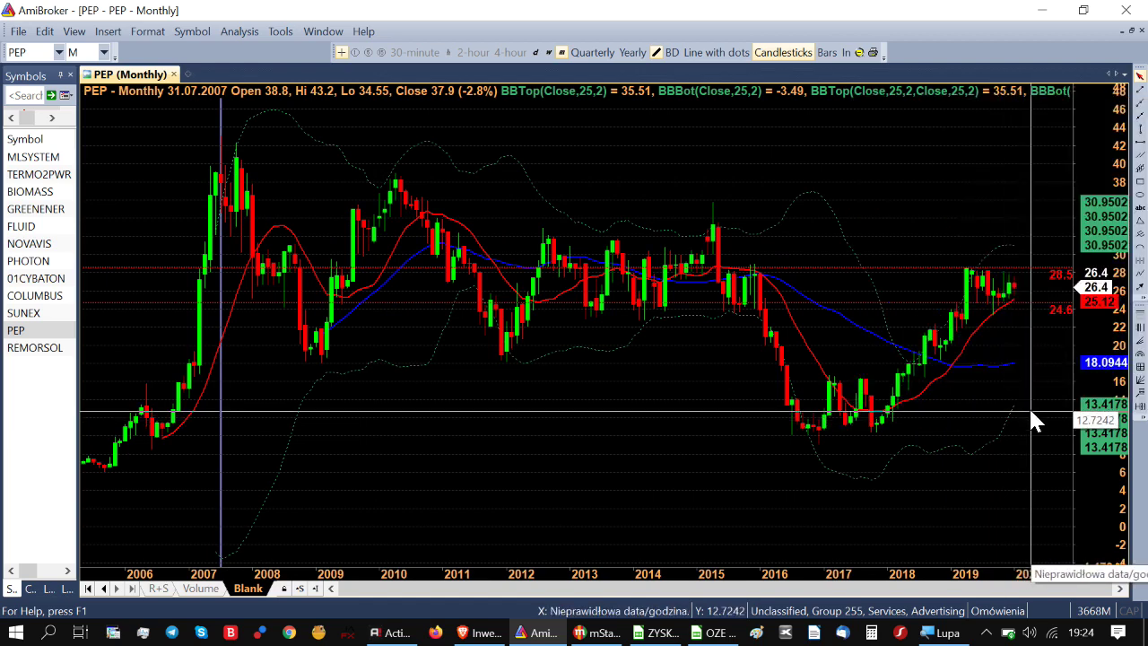
click(1031, 422)
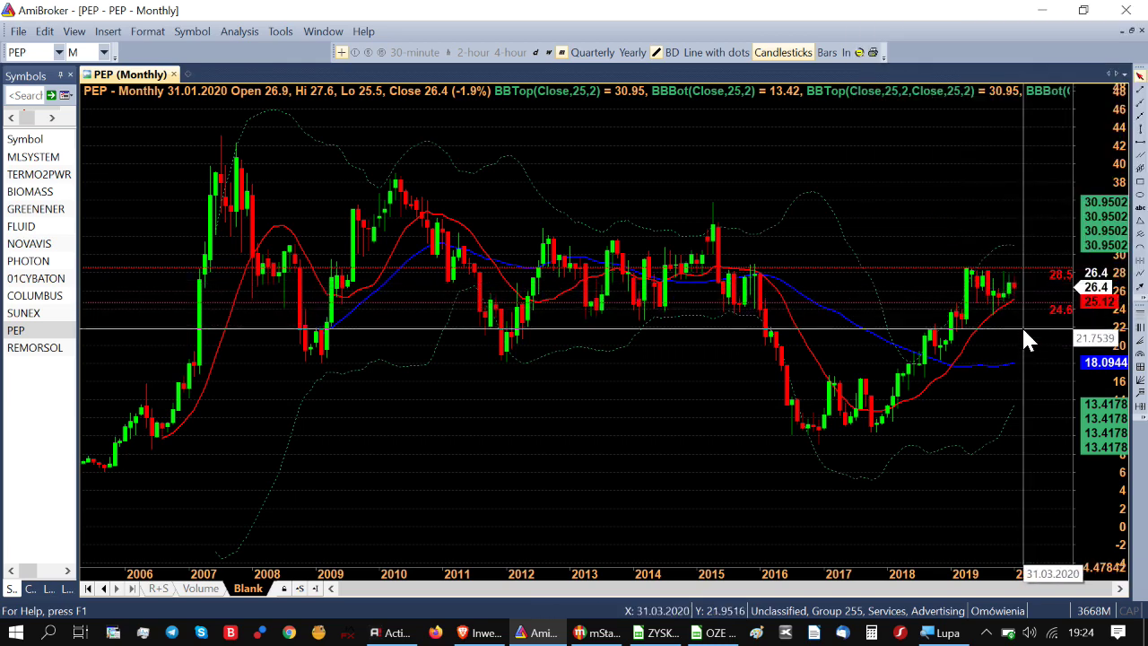
mouse_move(1021, 326)
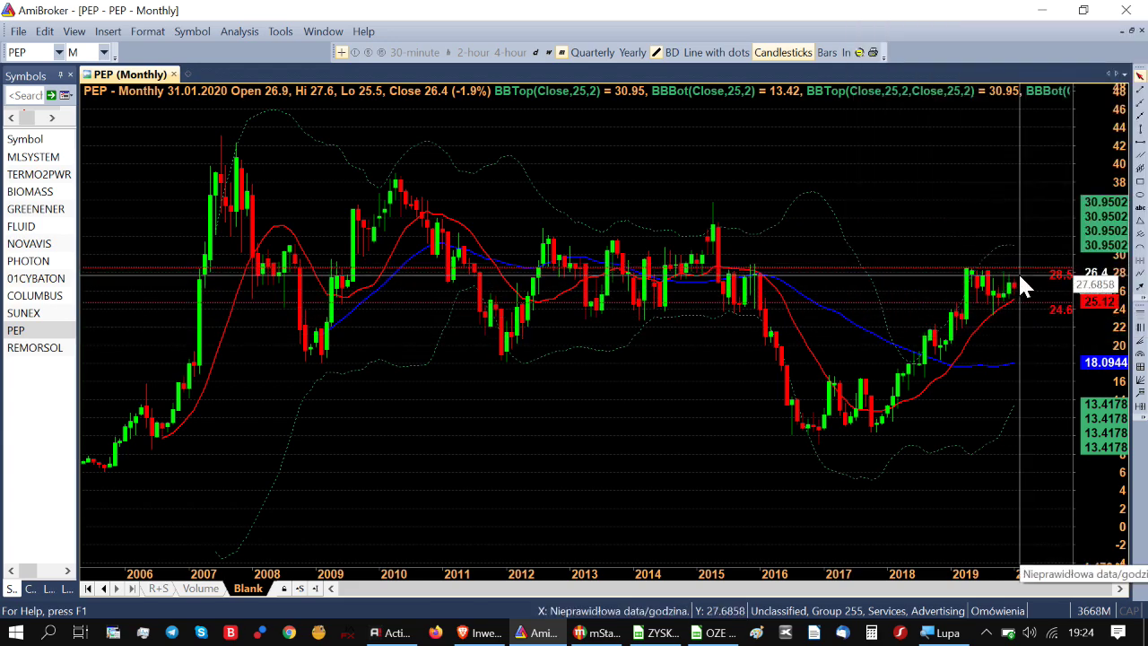
mouse_move(1027, 271)
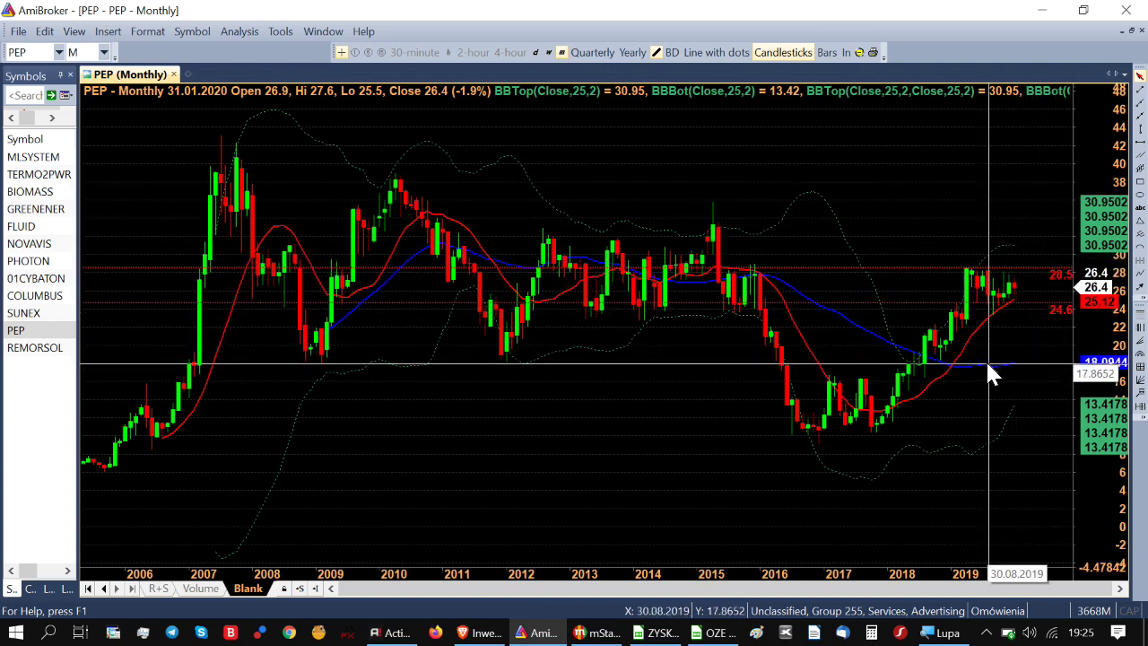
mouse_move(936, 368)
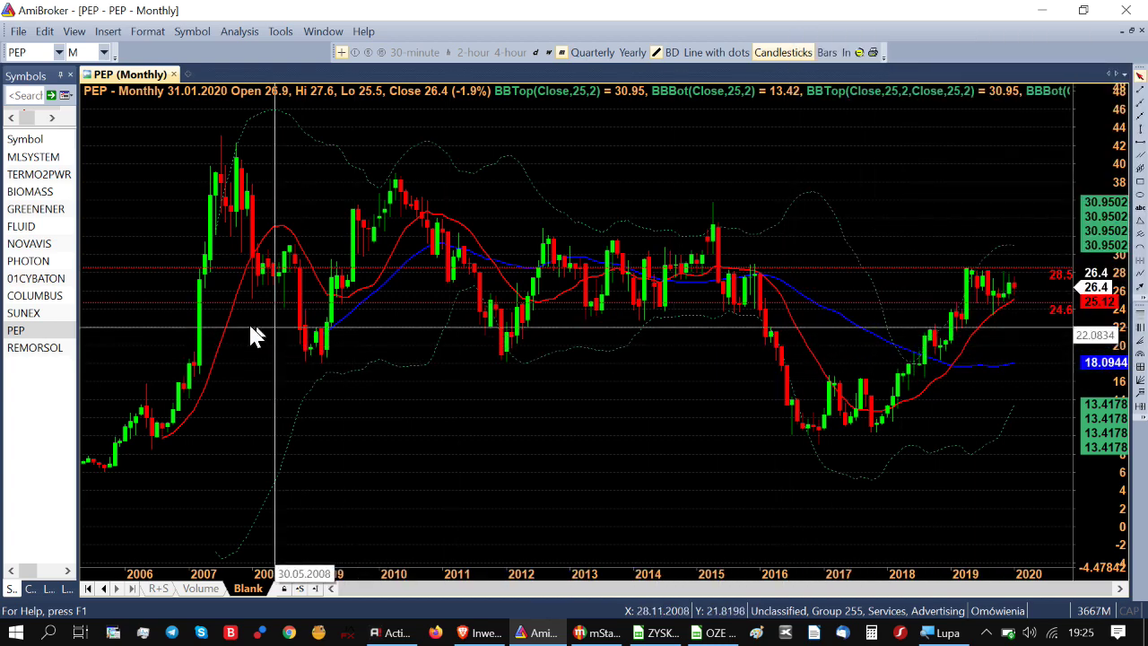
Step: Open SUNEX's monthly chart and examine the early 2015 peak and the latest January 2020 candle
click(36, 312)
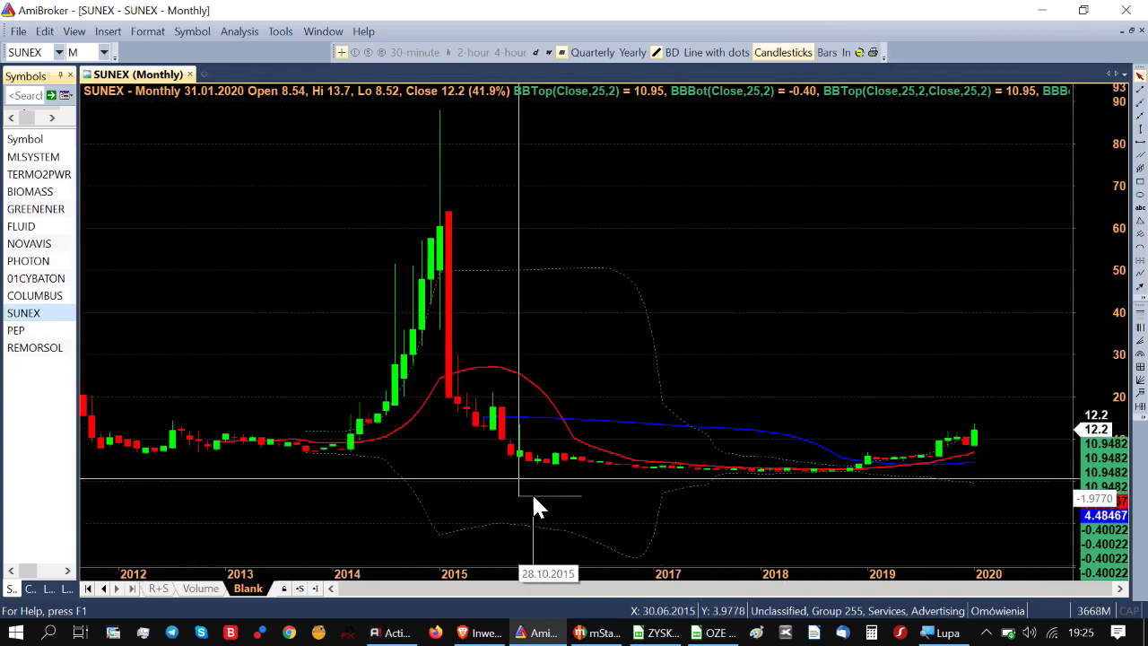
mouse_move(489, 509)
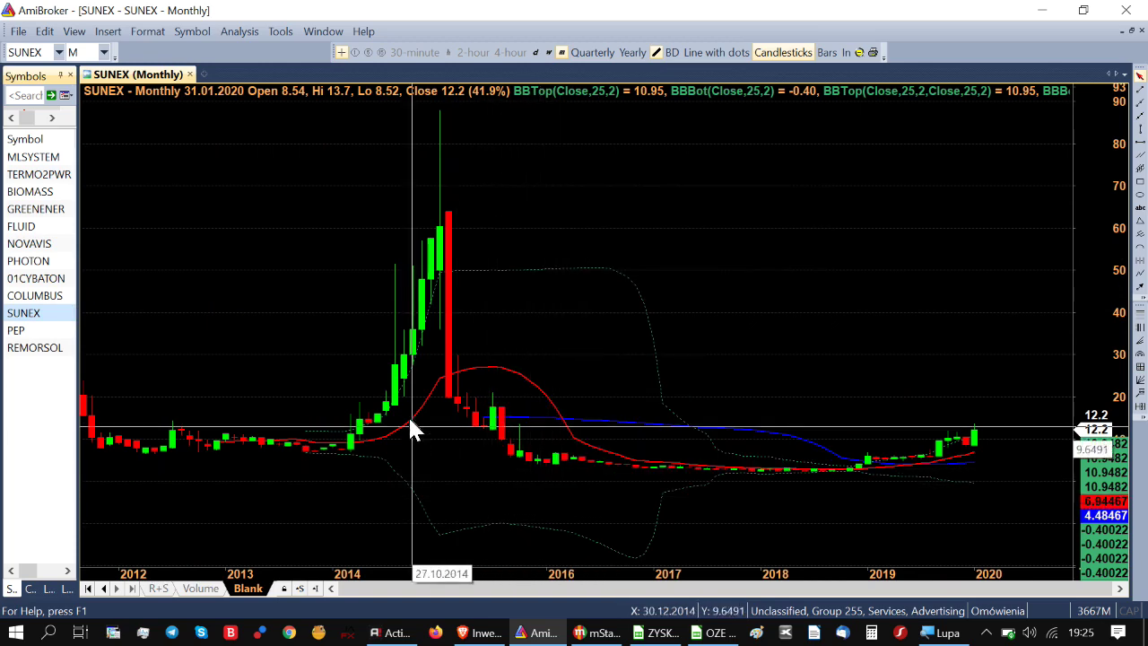
click(440, 263)
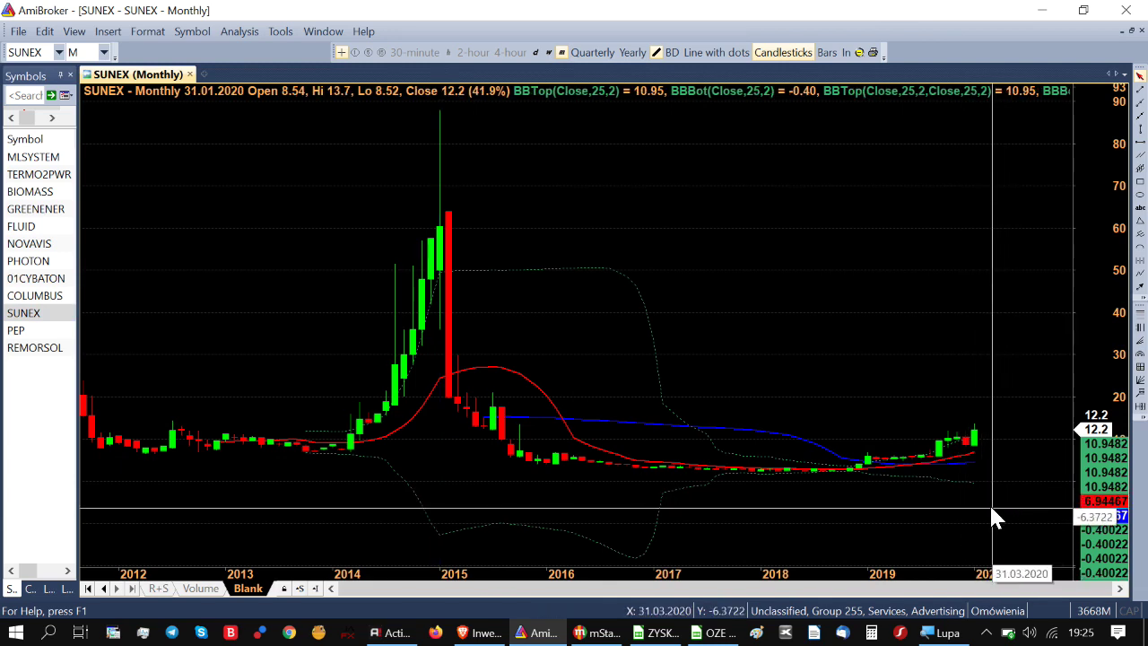
click(992, 509)
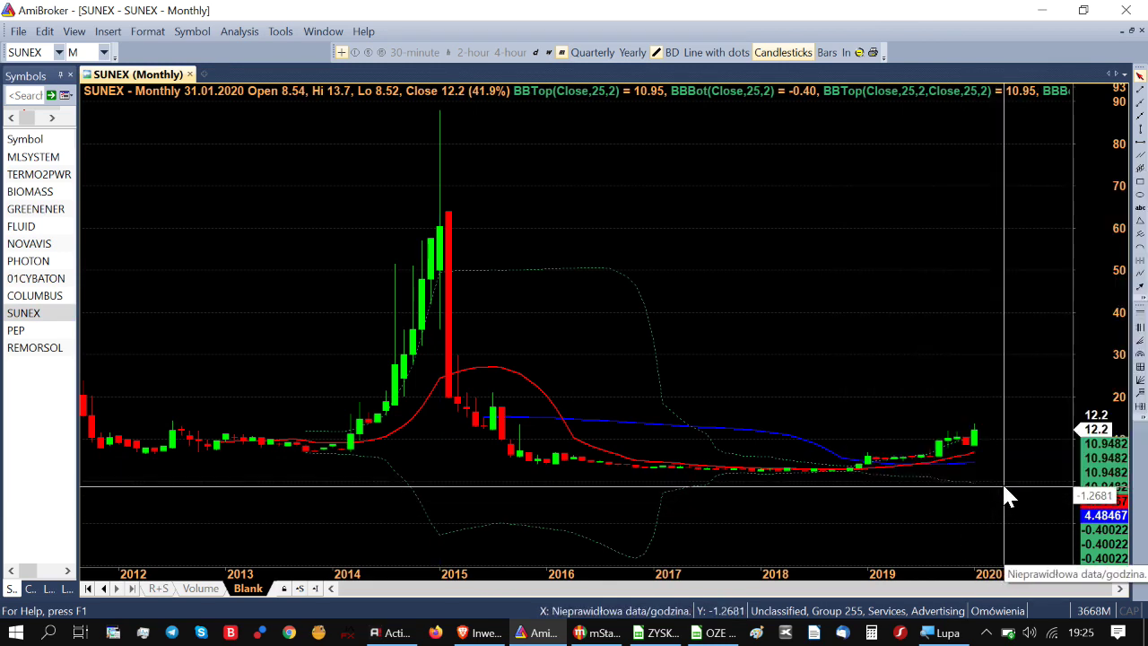
mouse_move(1004, 486)
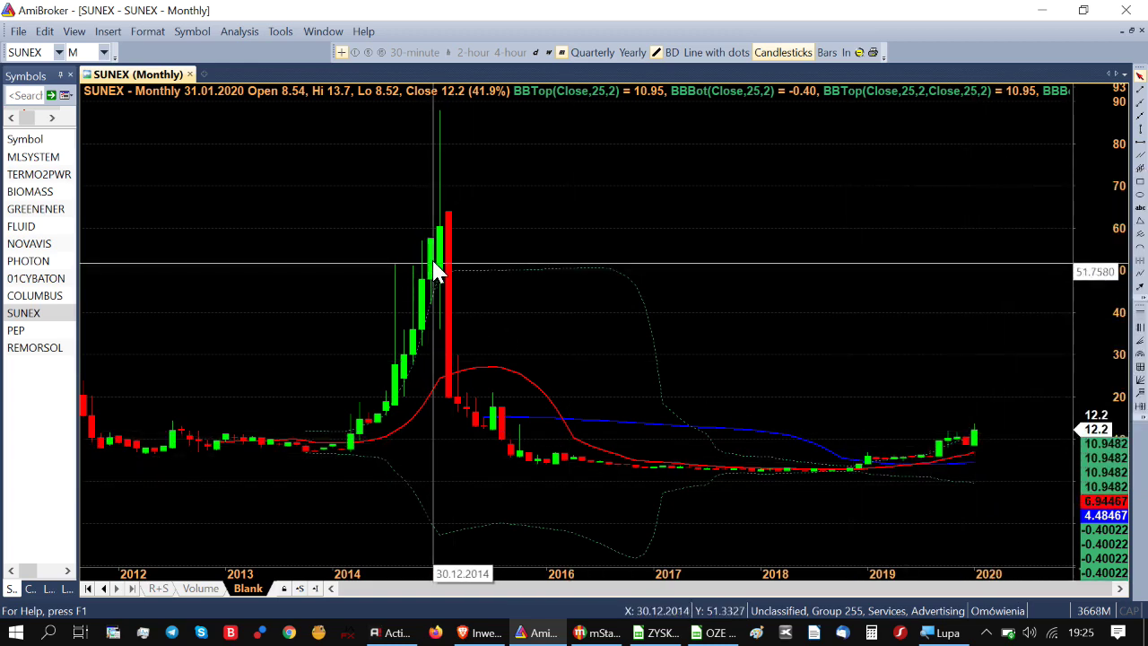
mouse_move(465, 264)
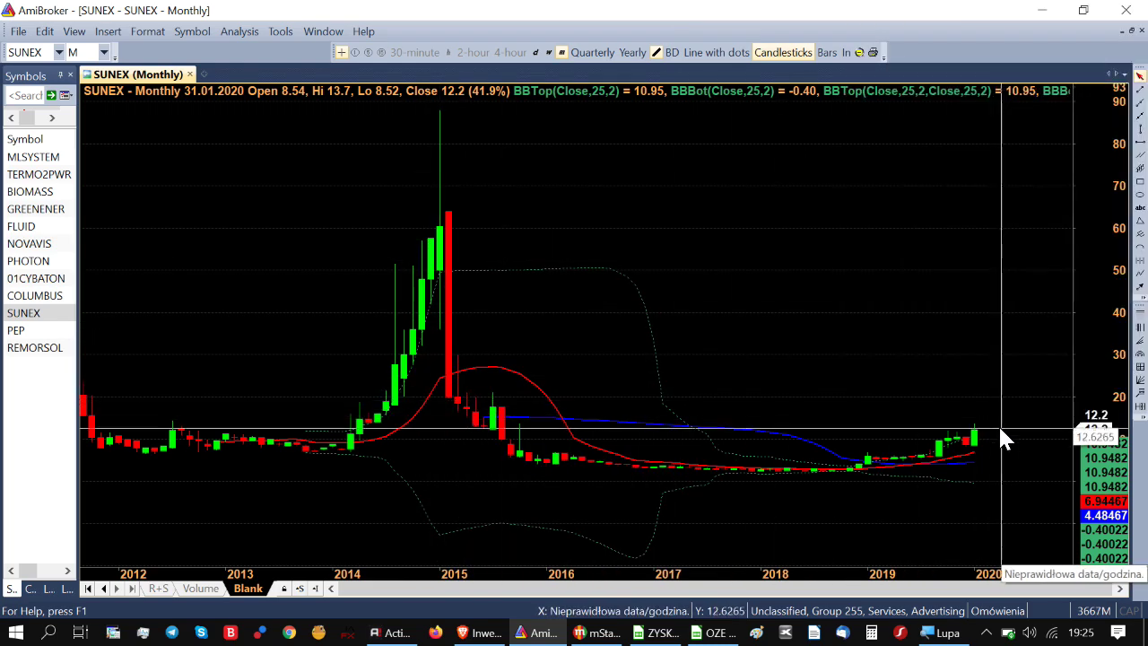
mouse_move(1008, 434)
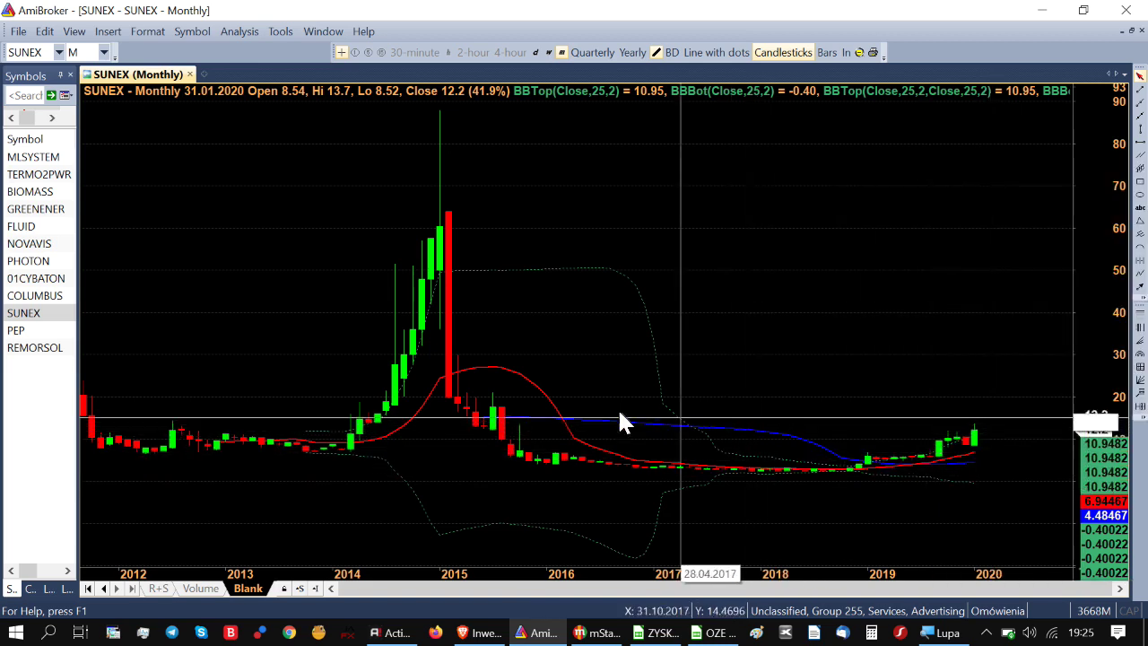
Step: Open COLUMBUS's monthly chart and examine the May 2011, January 2020 and June 2019 candles
click(26, 296)
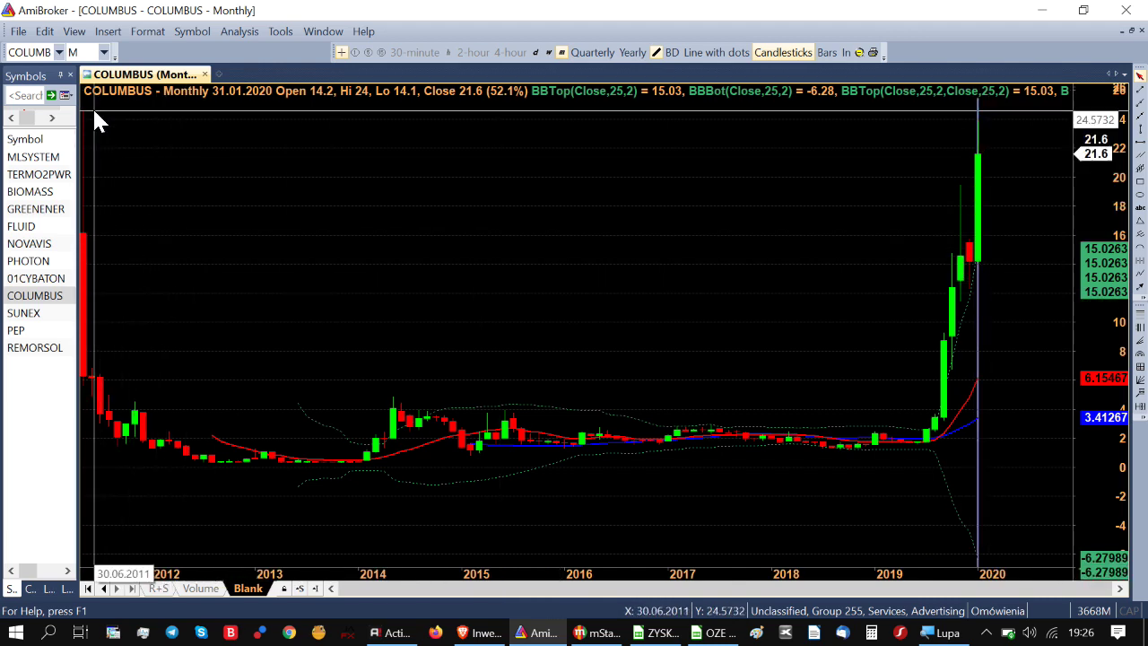
click(82, 245)
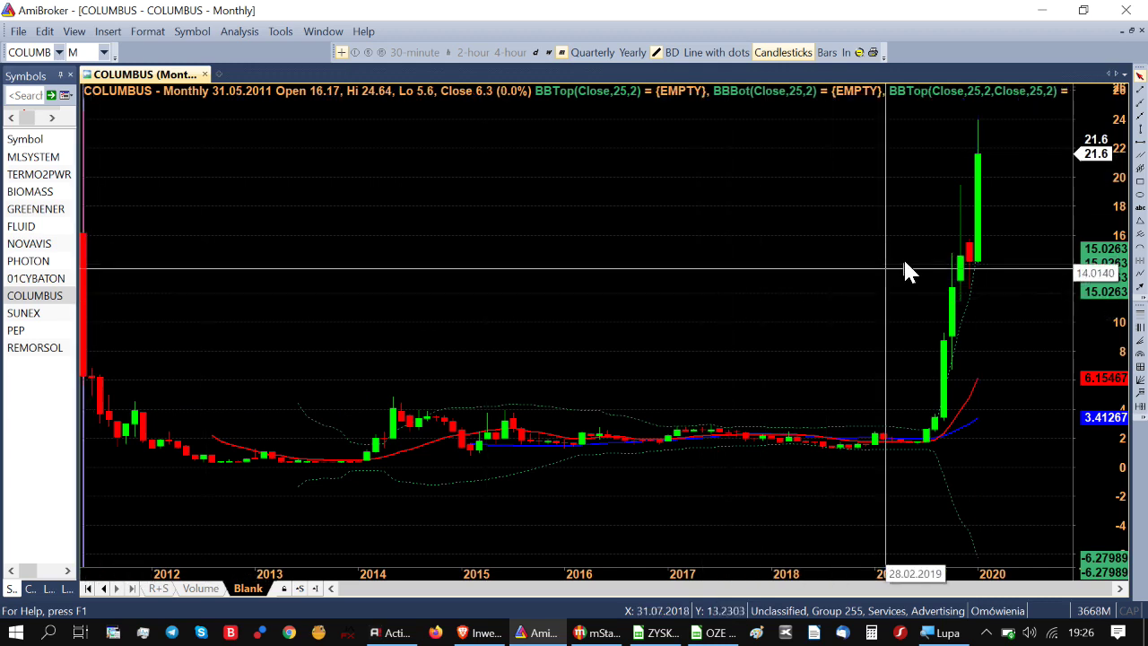
click(978, 187)
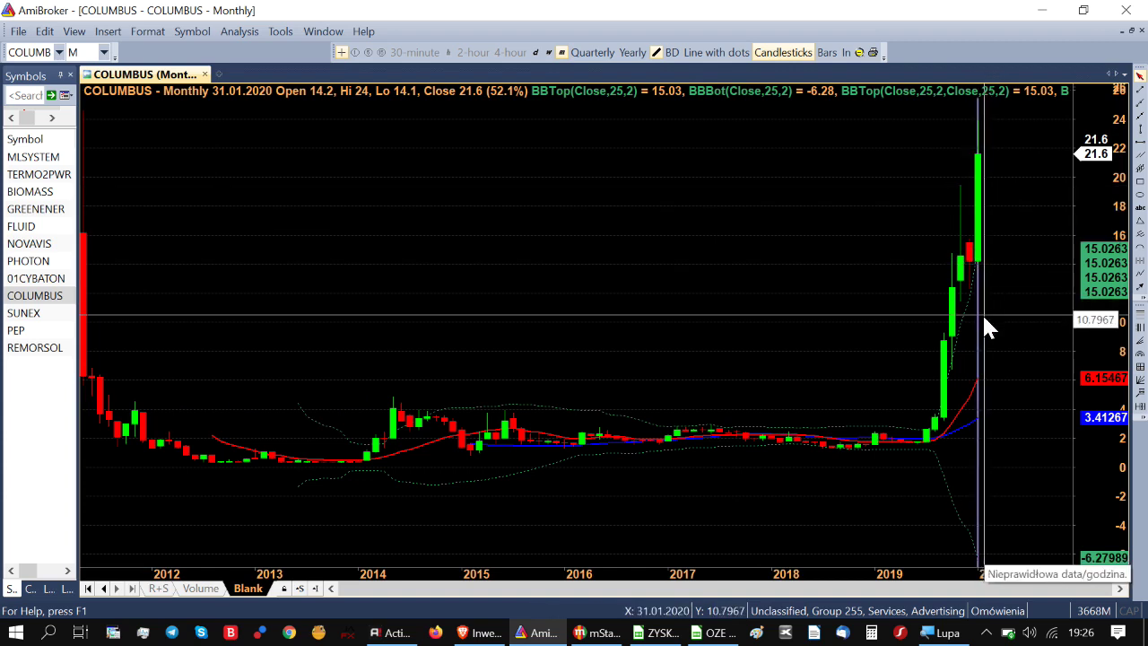
click(1032, 307)
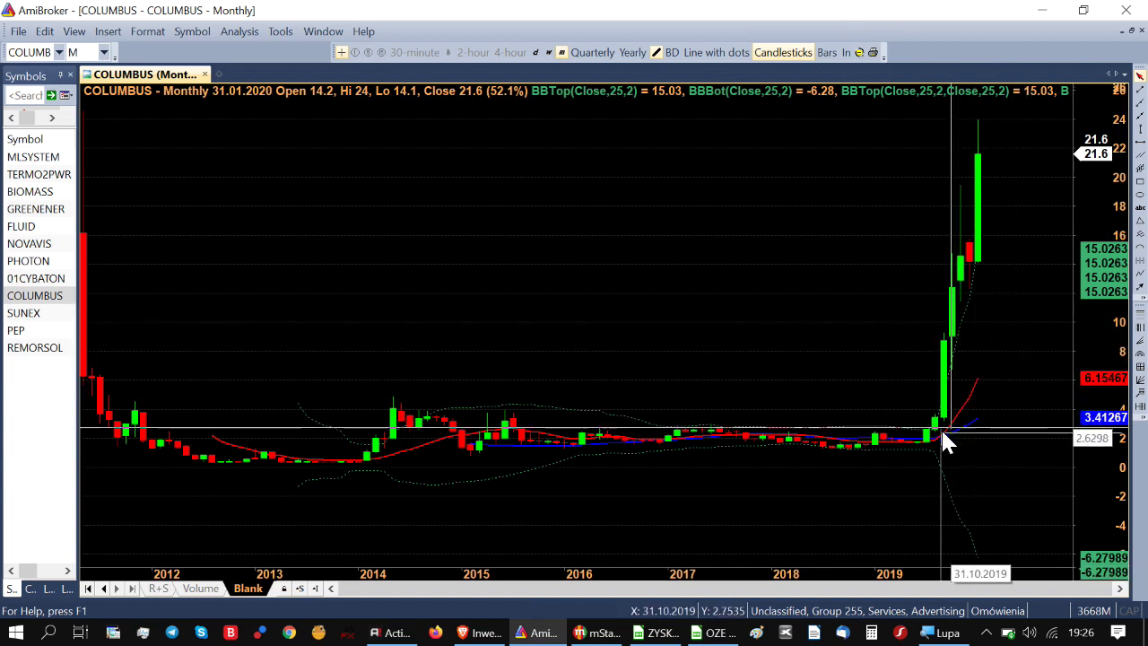
click(919, 446)
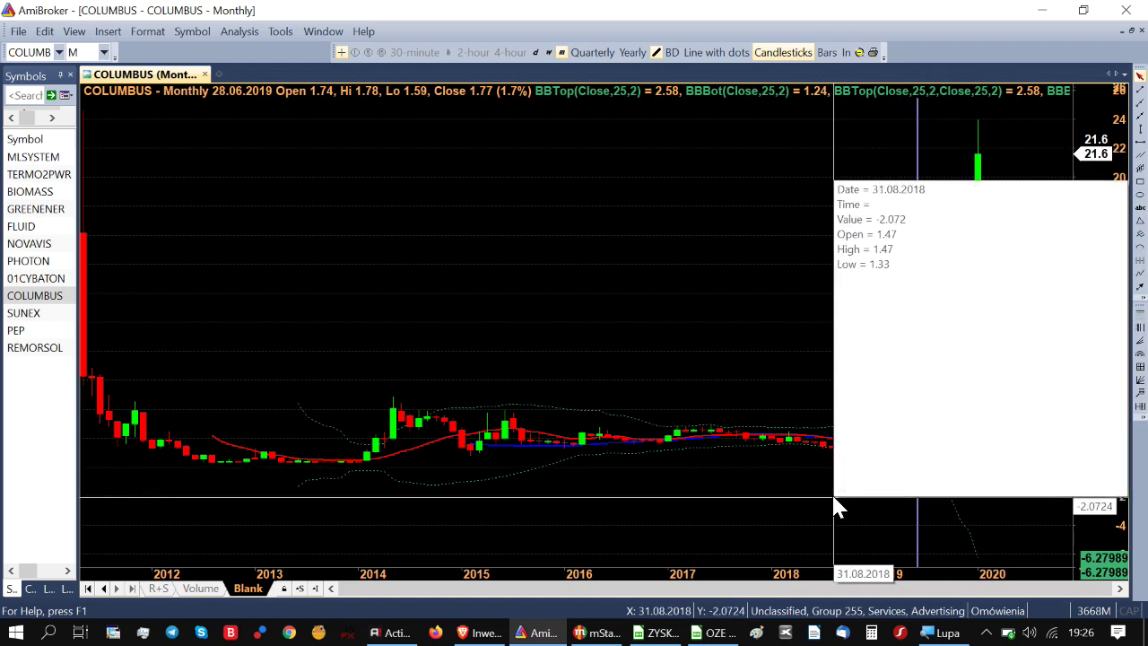
Step: Switch to the ZYSK Wyliczenia spreadsheet in LibreOffice Calc and set the starting price (Cena p) in B3 to 1,59 zł
click(662, 632)
click(218, 213)
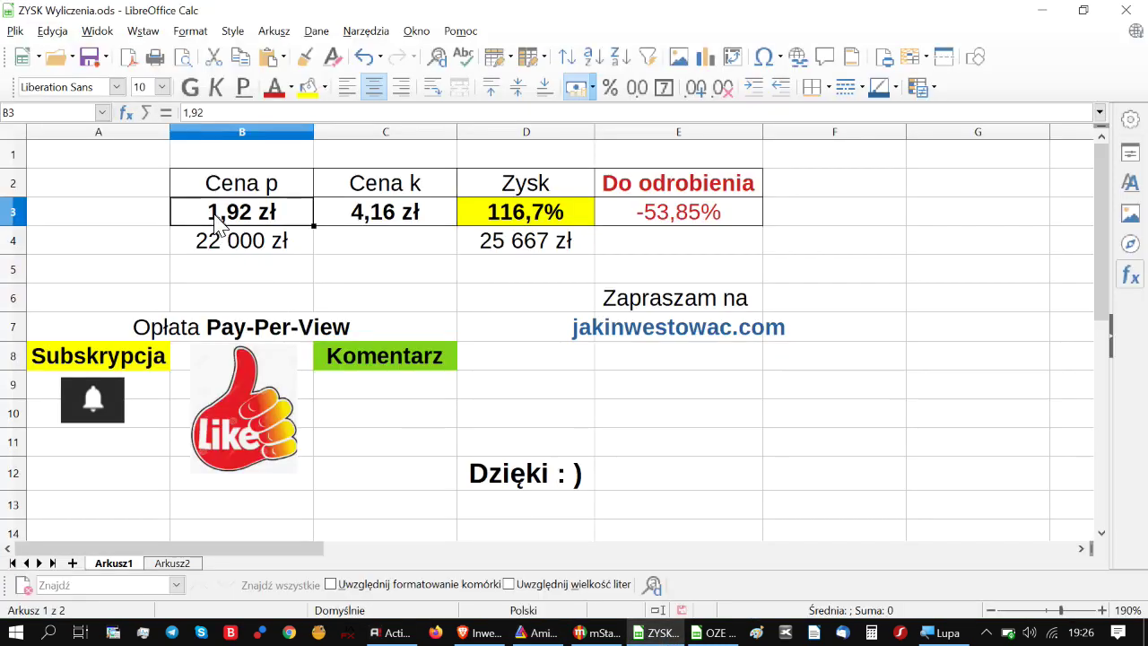
text(1,59)
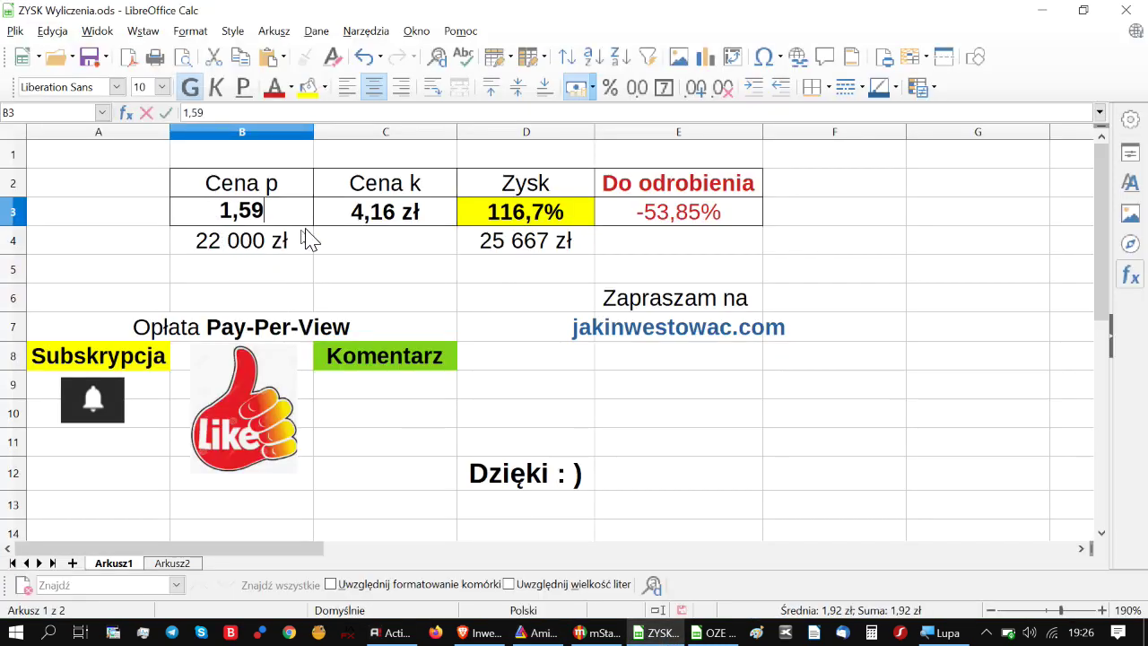
key(Tab)
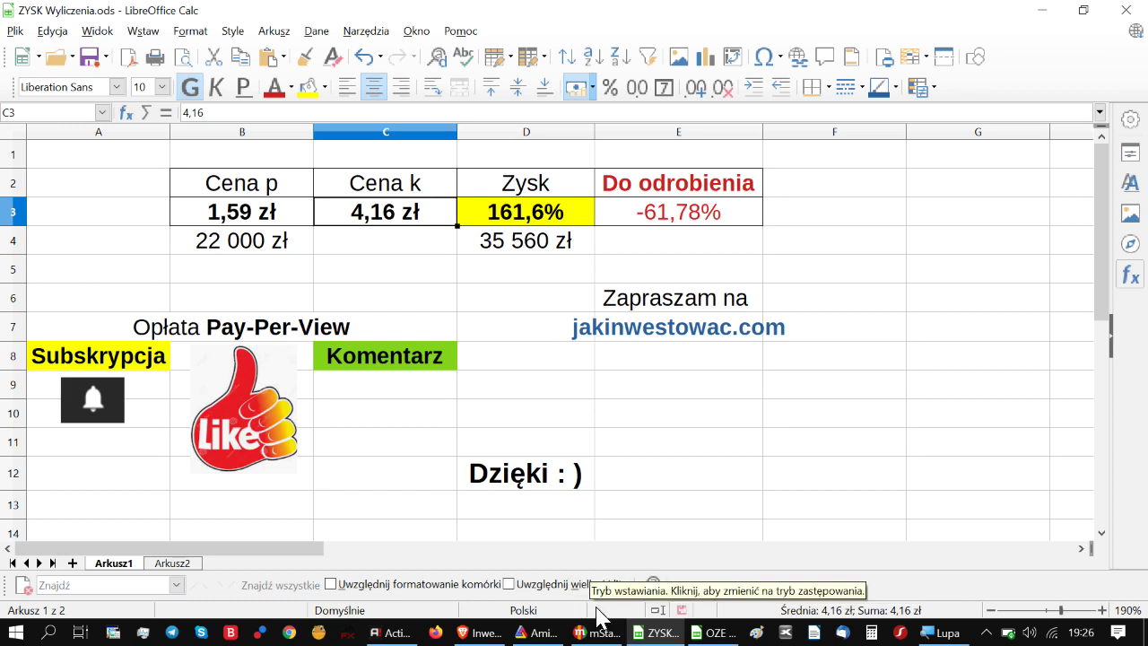
Step: Check COLUMBUS's January 2020 high in AmiBroker and set the end price (Cena k) in C3 of the spreadsheet to 24,00 zł
mouse_move(520, 627)
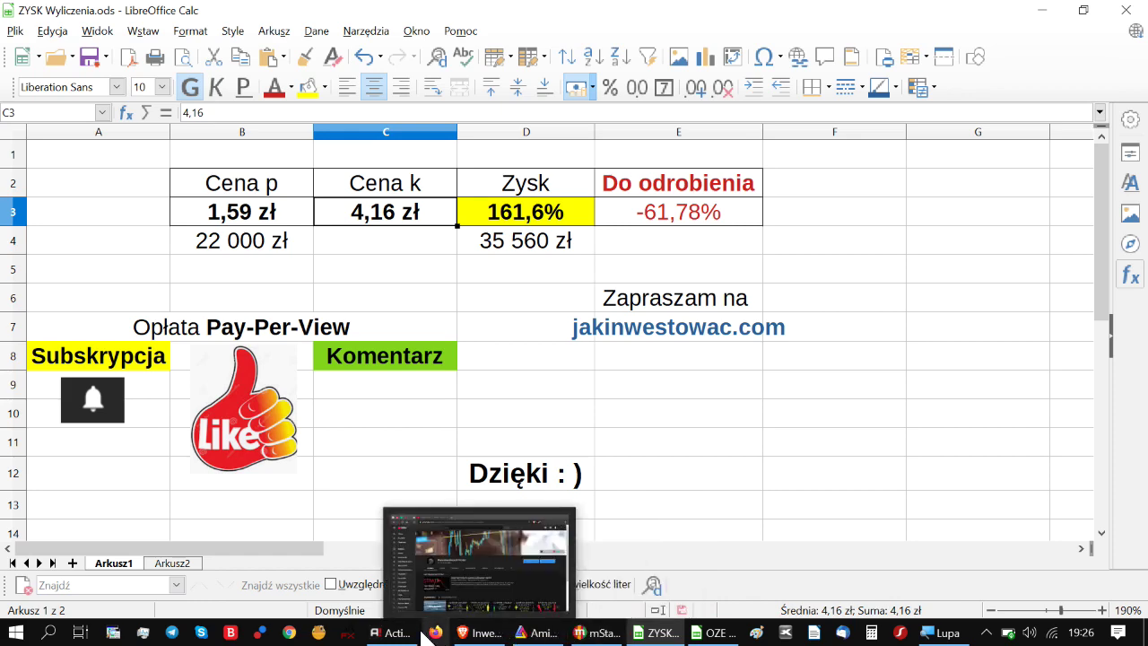
click(538, 633)
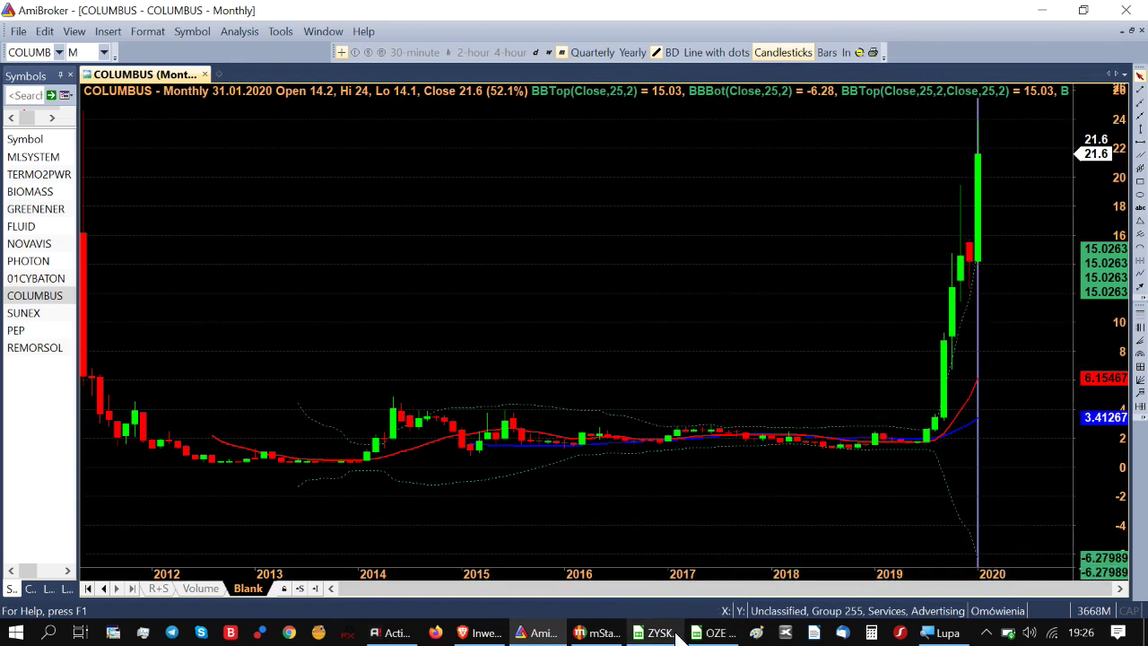
mouse_move(668, 636)
click(637, 581)
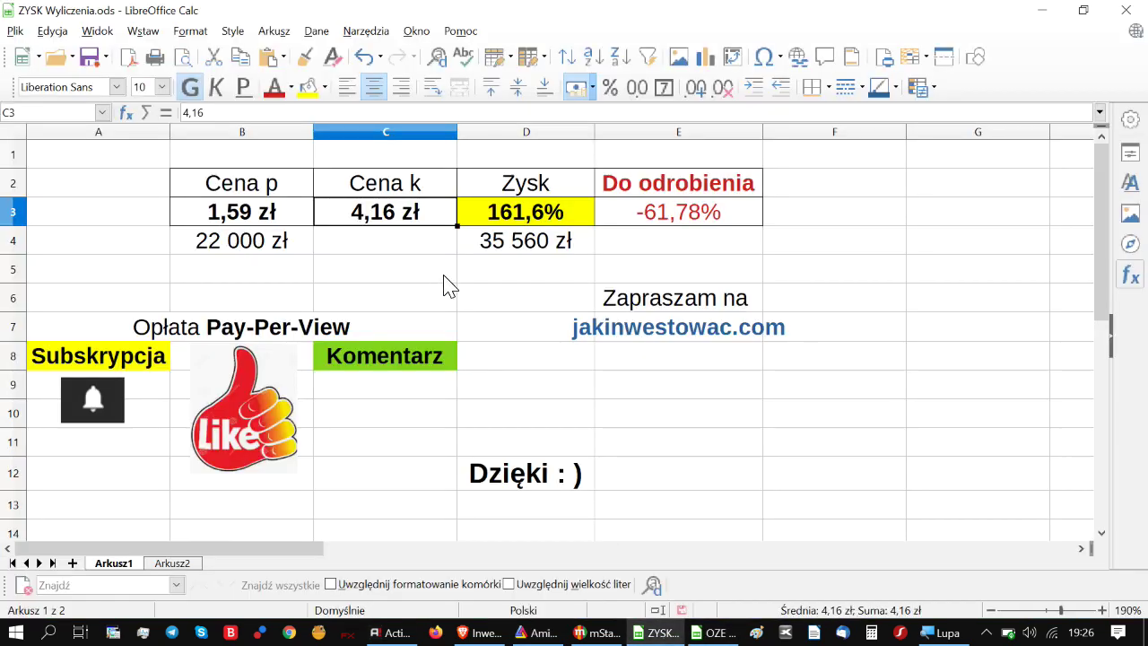
text(24)
click(475, 296)
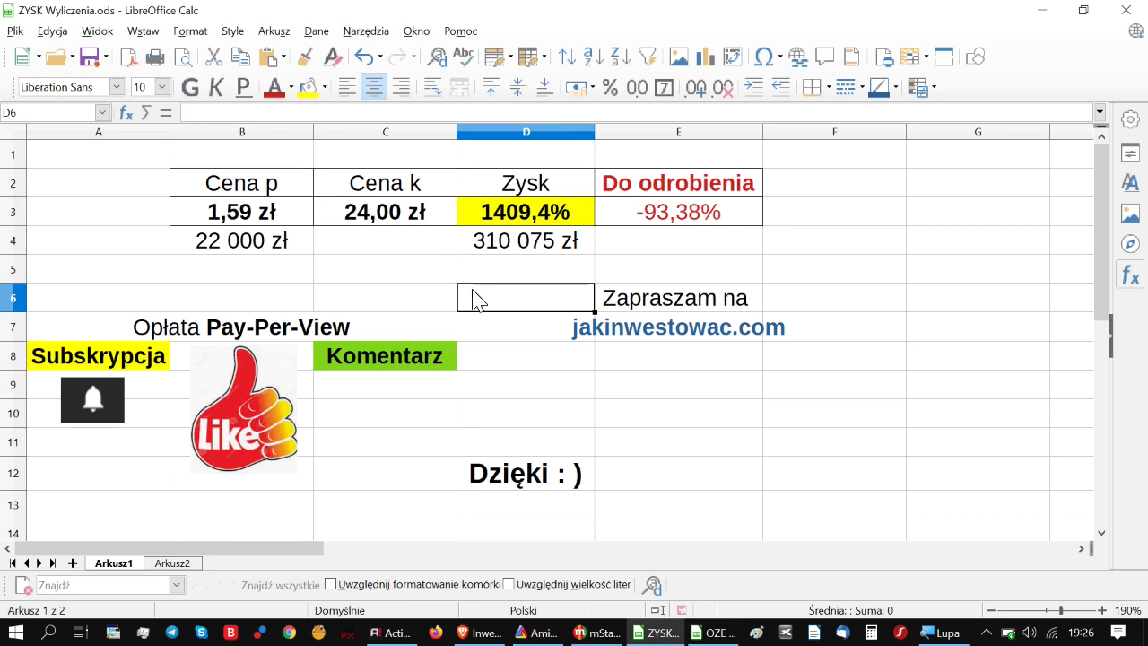
Step: Set the invested amount in B4 to 10 000 zł to calculate the profit for that sum
click(249, 247)
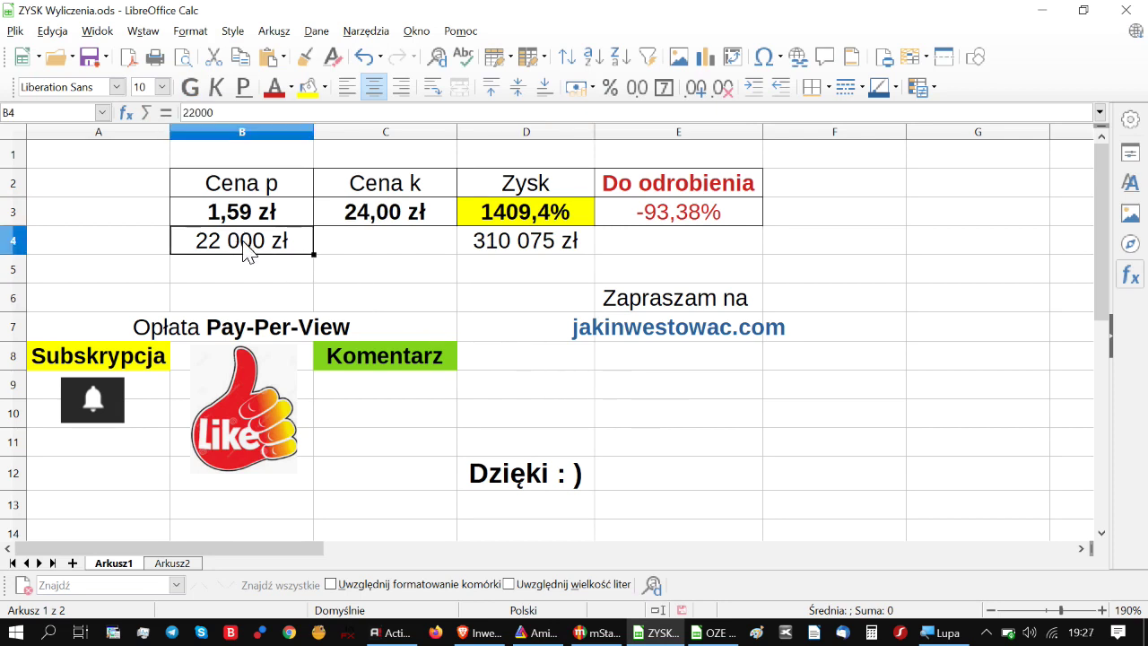
text(10 000)
click(374, 276)
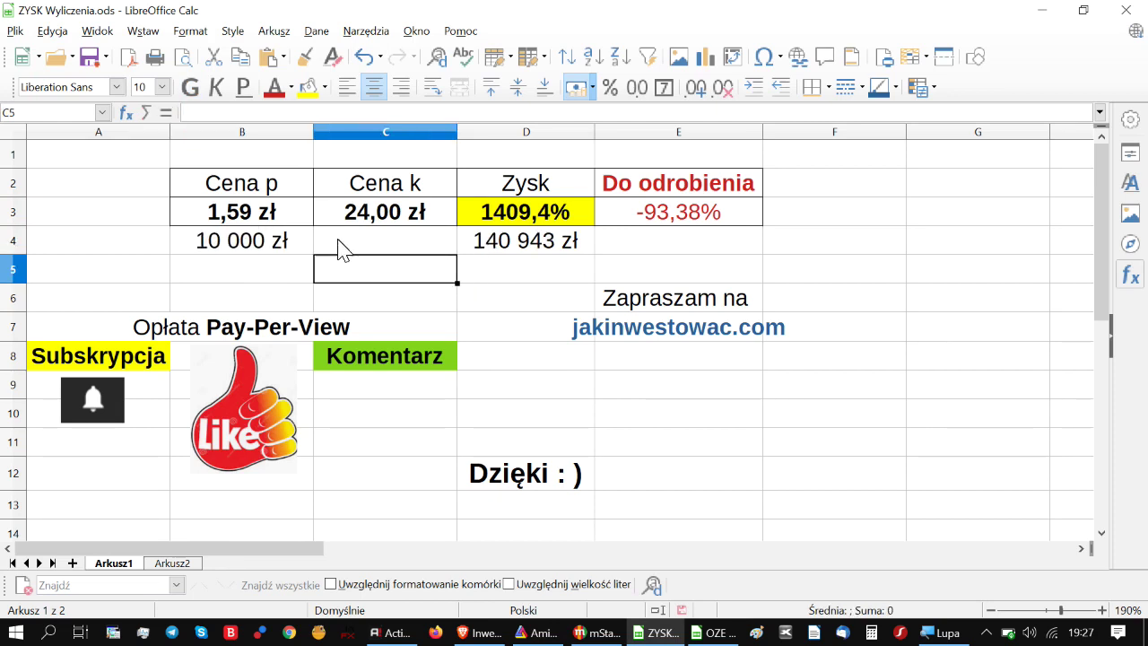
Step: Set the invested amount in B4 to 1 000 zł to calculate the profit for that sum
click(308, 248)
text(1000)
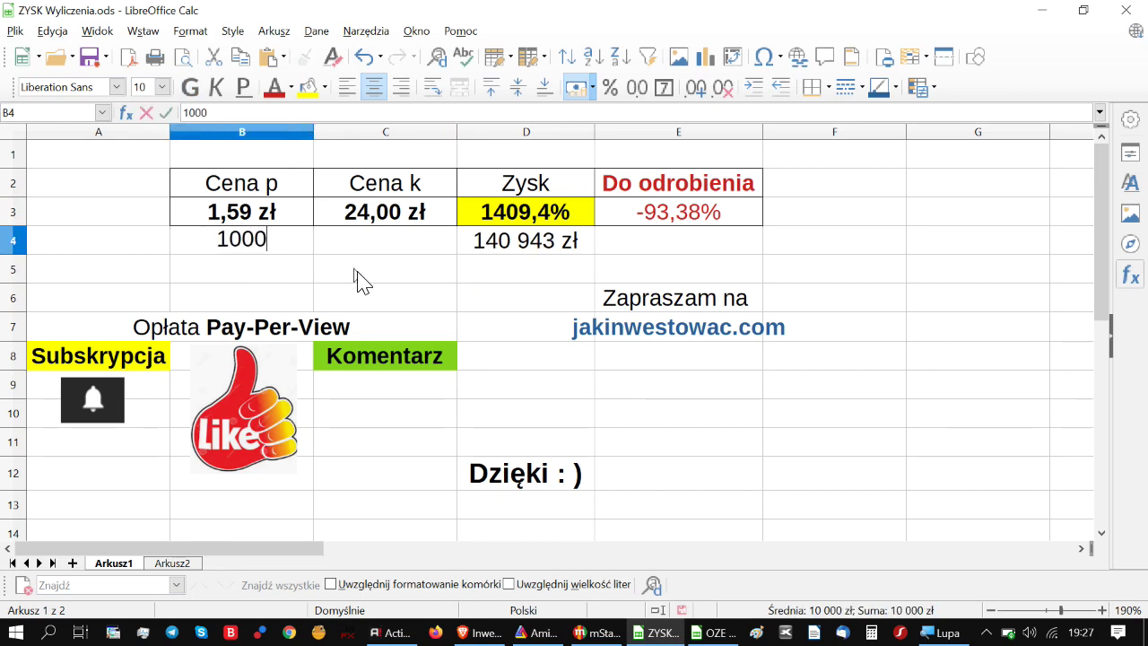
click(372, 286)
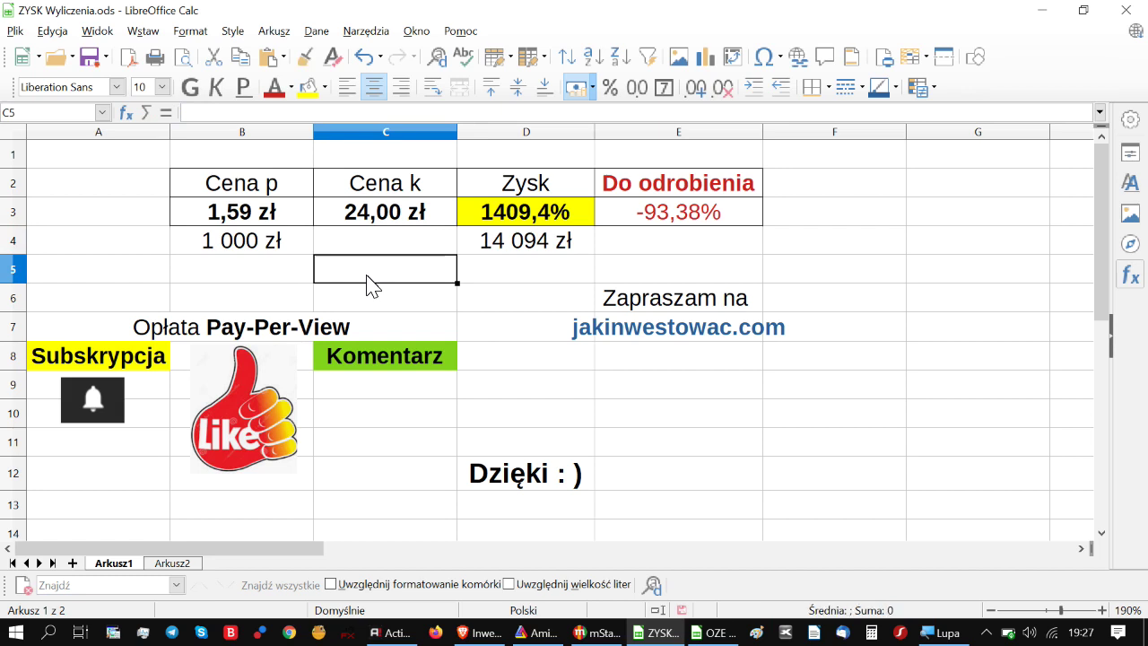
click(271, 255)
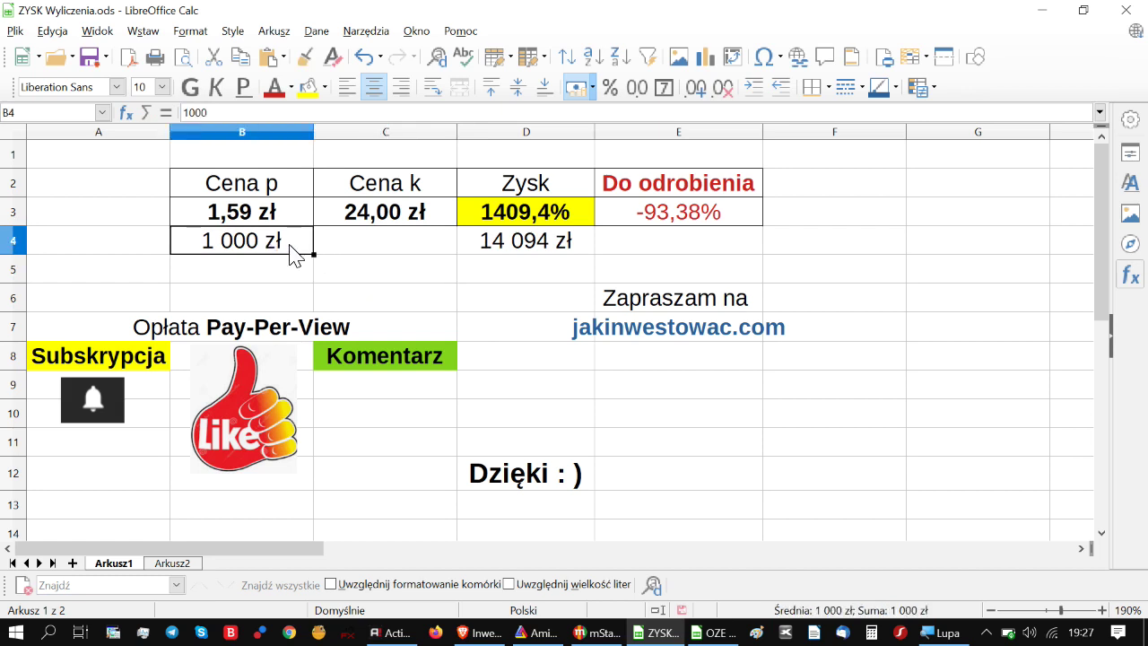
click(320, 262)
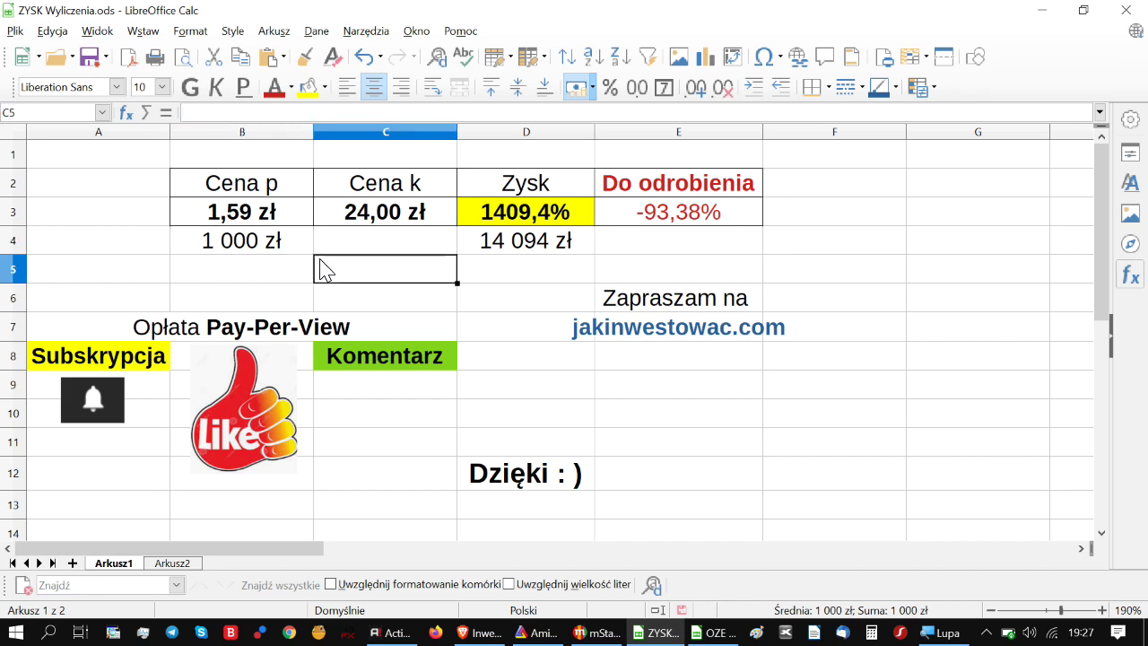
Step: Set the invested amount in B4 to 100 zł to calculate the profit for that sum
click(310, 248)
text(100)
click(320, 269)
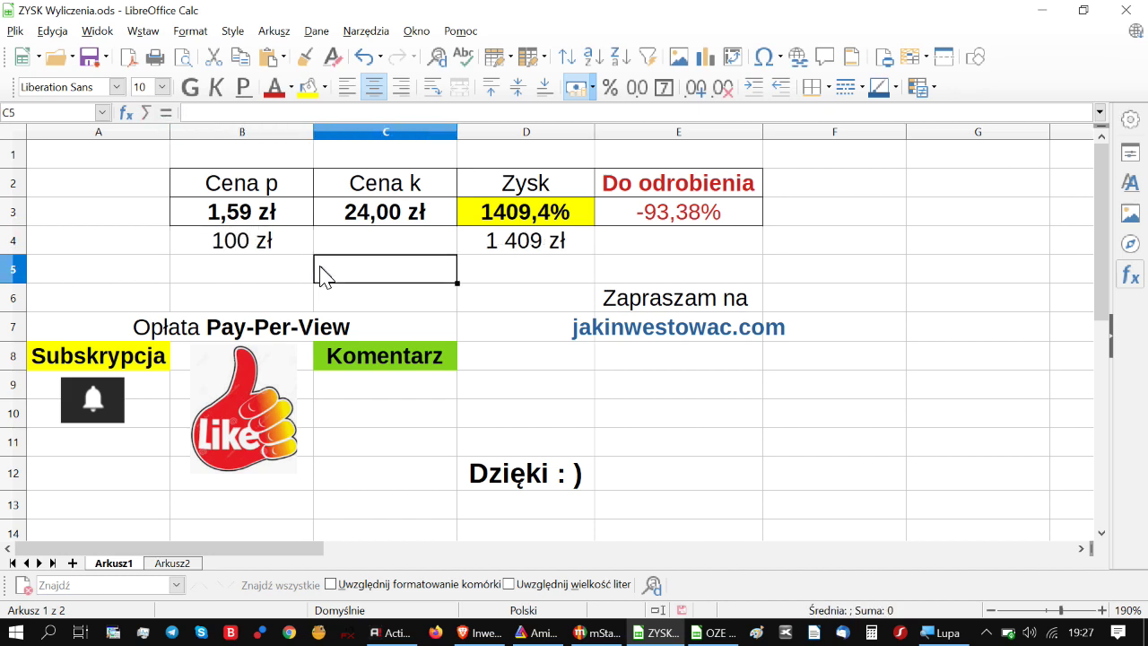
click(367, 289)
click(365, 322)
click(363, 293)
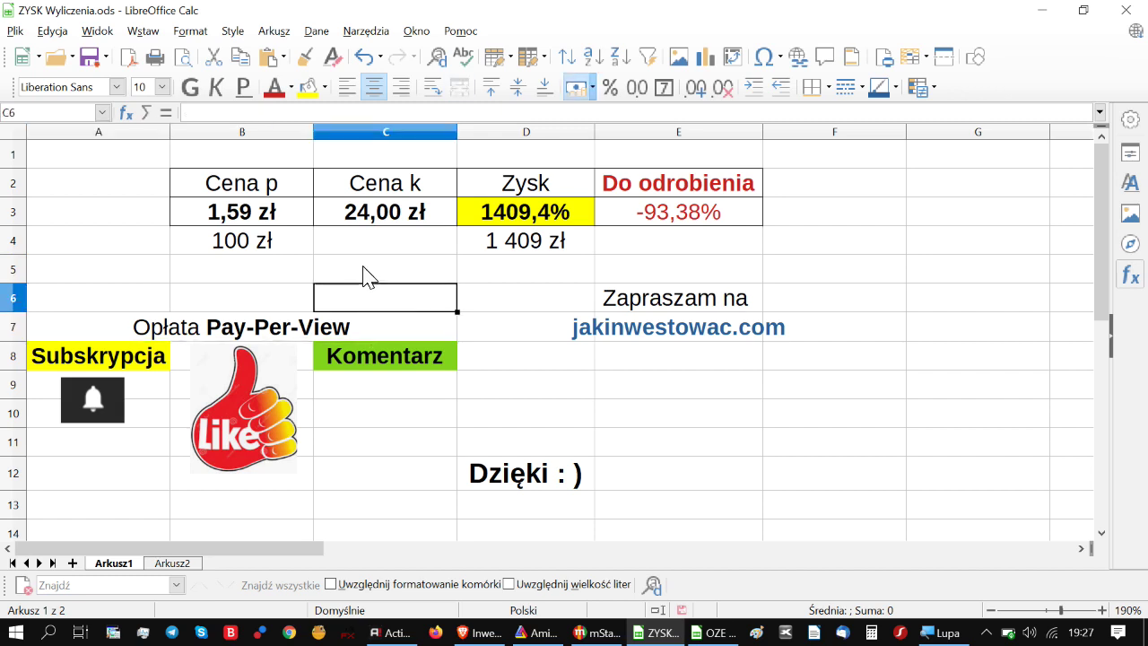
click(364, 273)
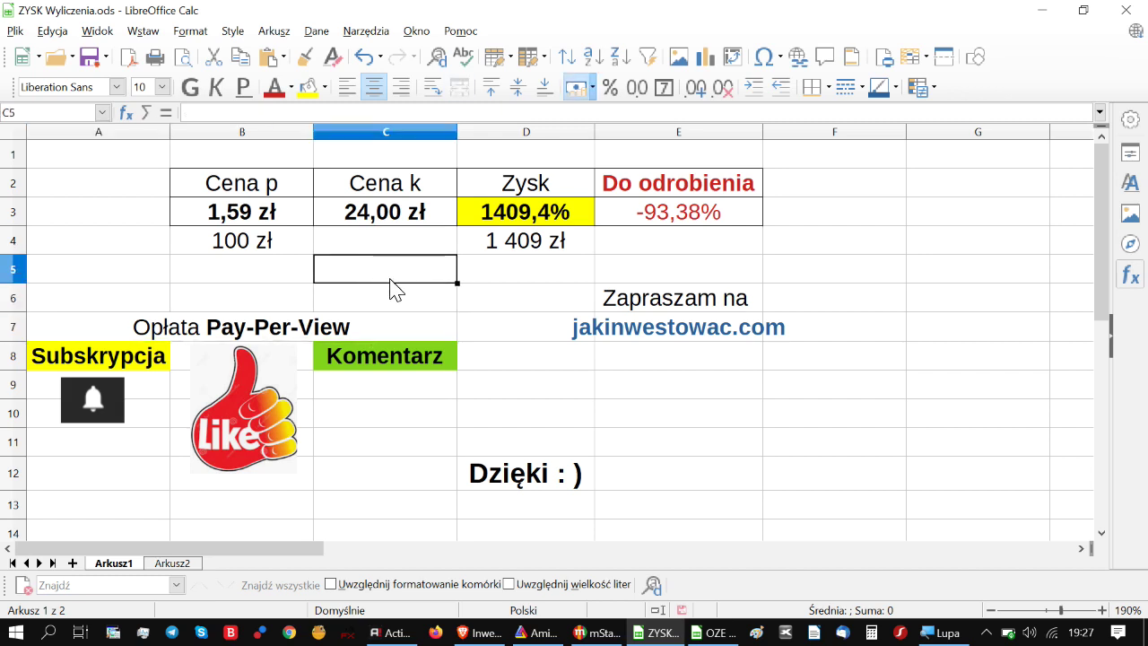
Step: Set the invested amount in B4 to 100 000 zł to calculate the profit for that sum
click(244, 247)
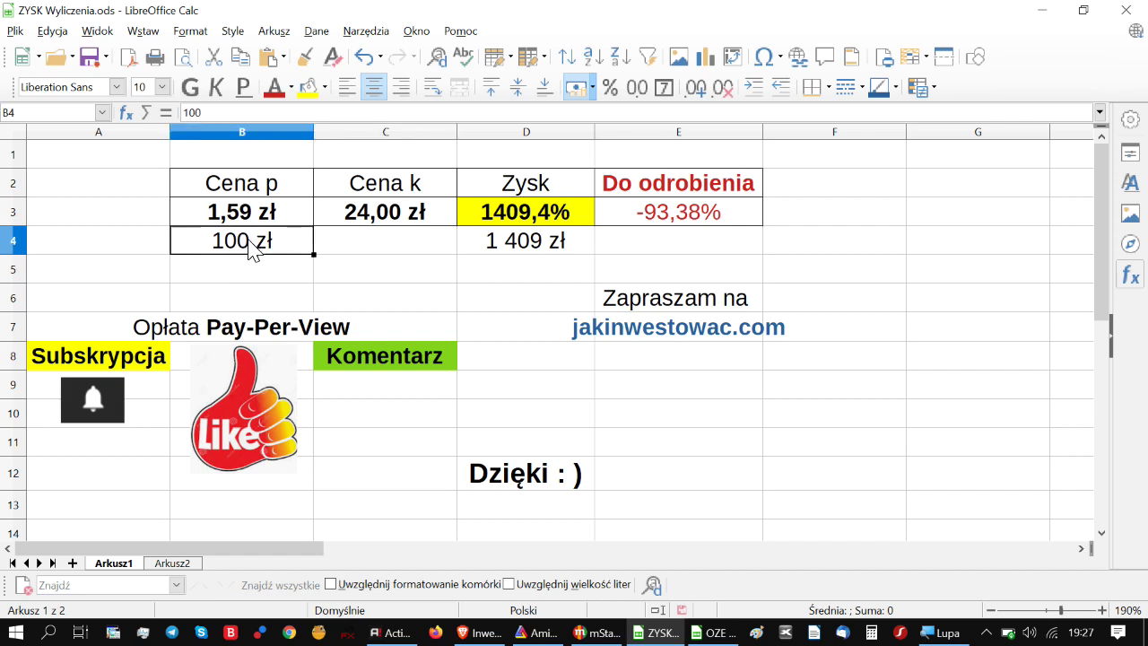
click(347, 277)
click(278, 252)
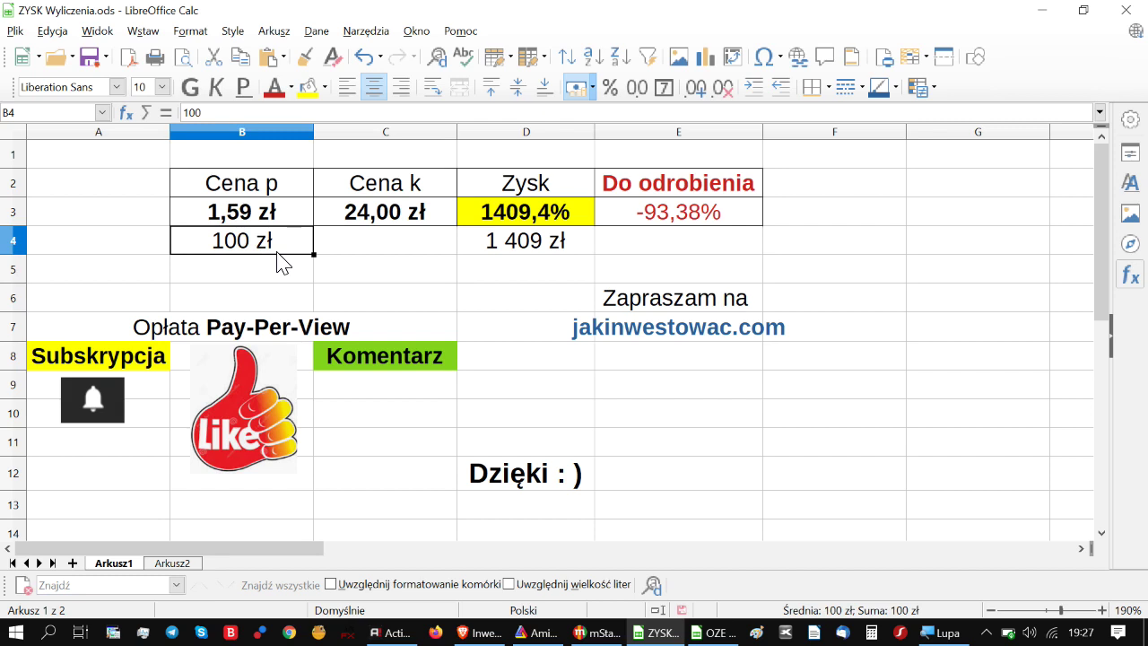
text(100)
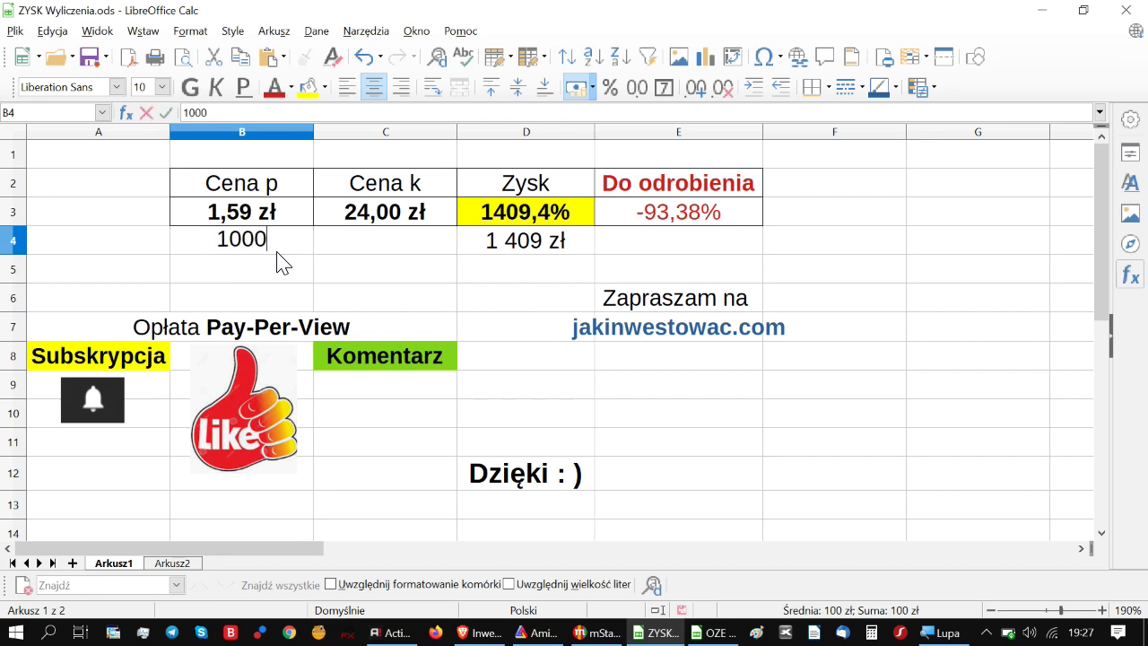
text( 000)
click(346, 279)
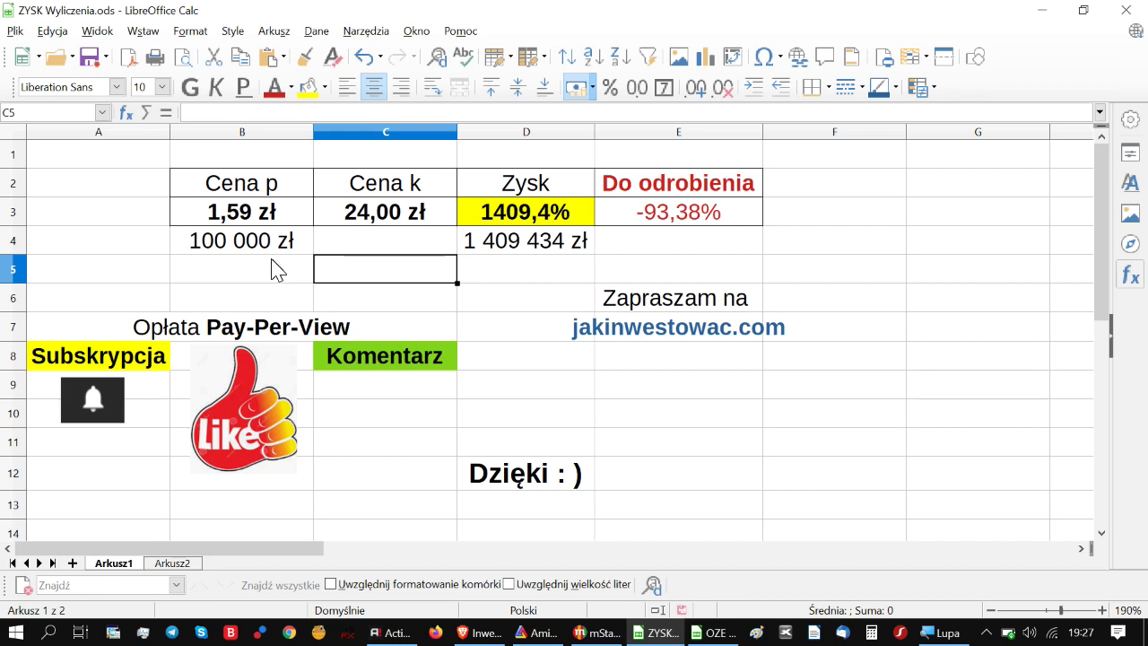
Step: Set the invested amount in B4 to 1 000 zł to calculate the profit for that sum
click(475, 267)
click(403, 272)
click(265, 241)
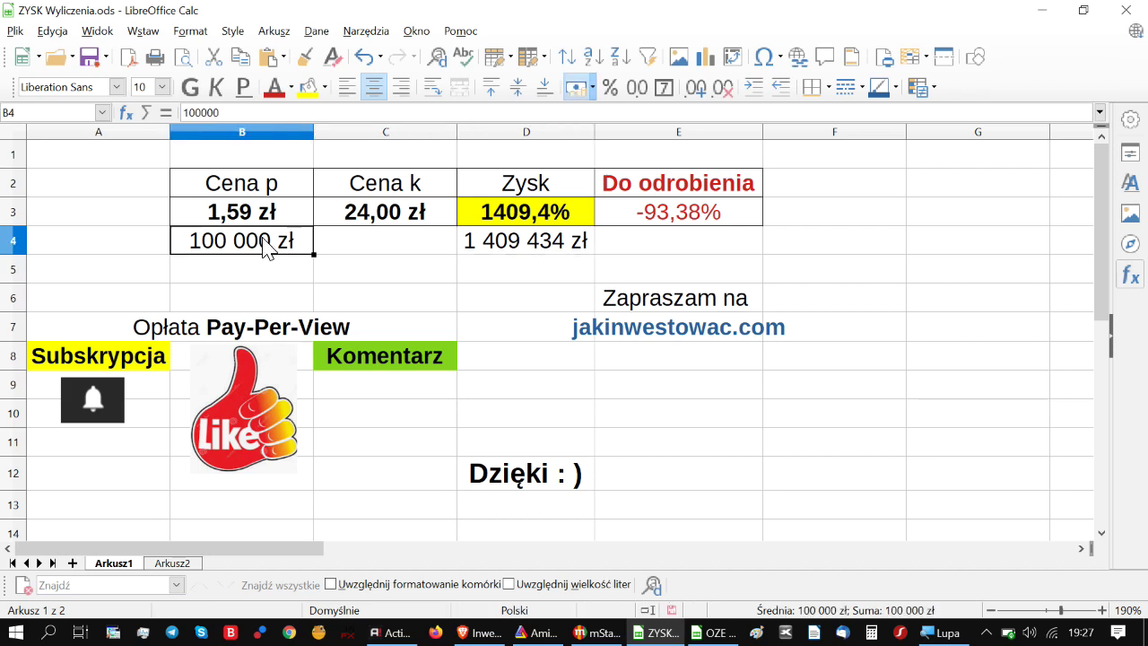
text(1000)
click(363, 280)
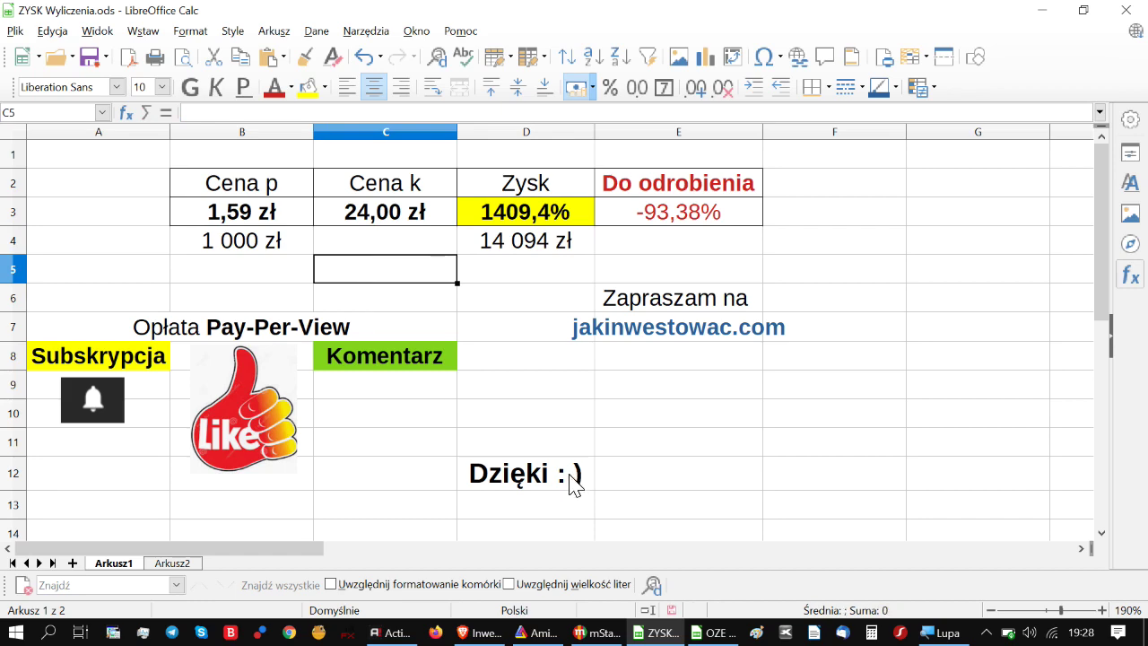
Step: Switch to AmiBroker and examine the most recent candles on the COLUMBUS monthly chart
click(538, 632)
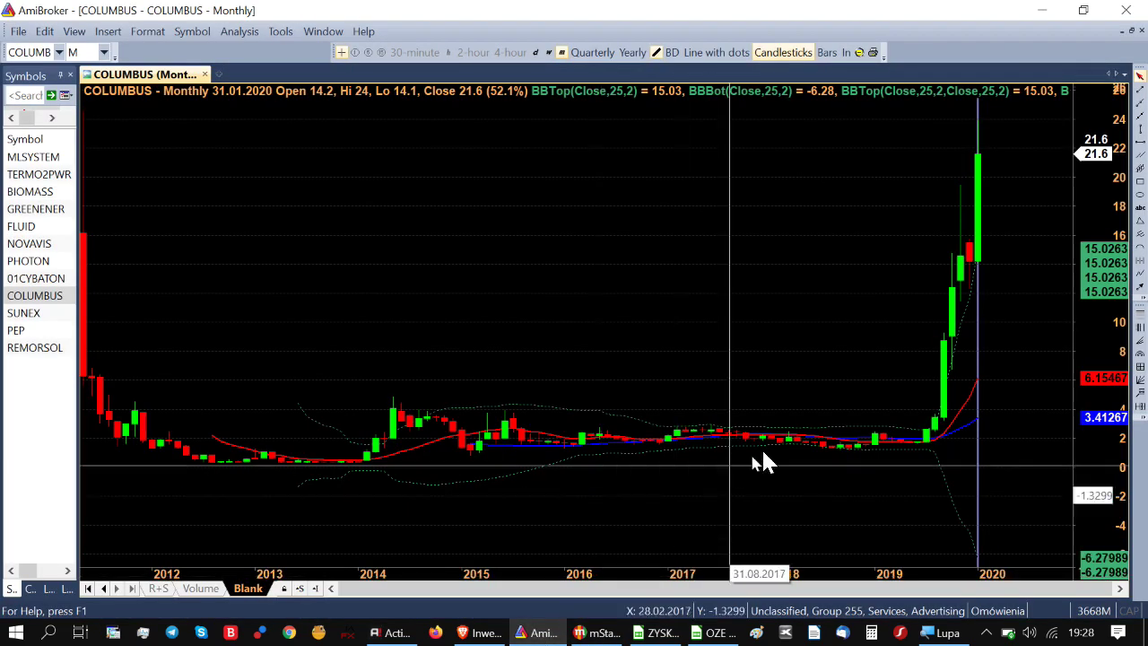
click(1031, 439)
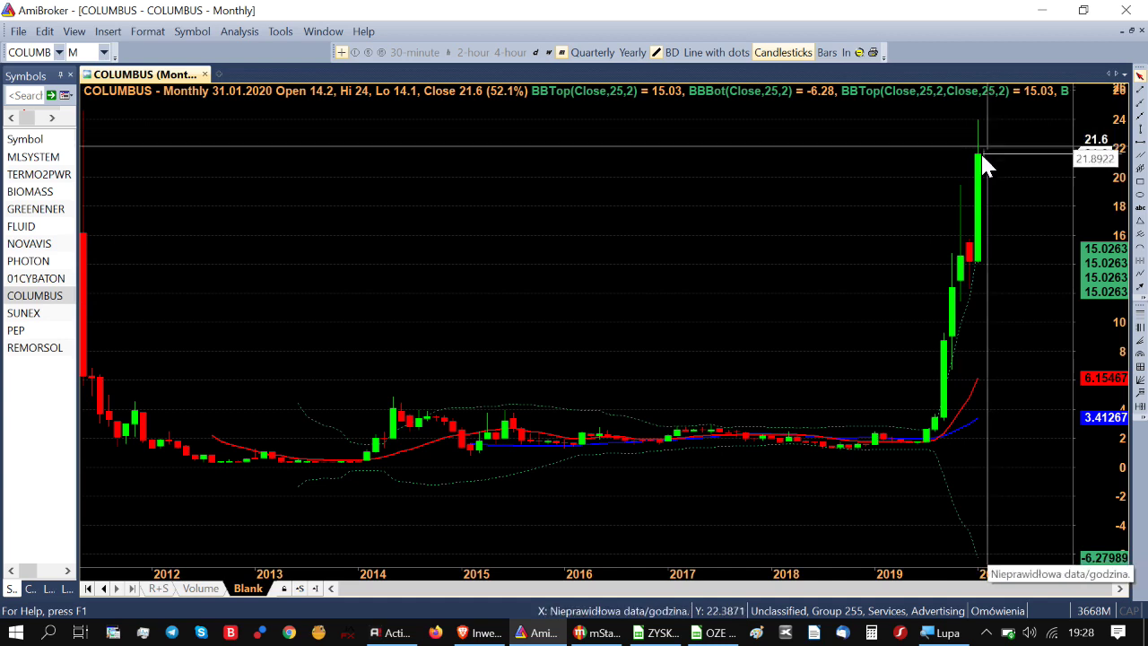
mouse_move(954, 184)
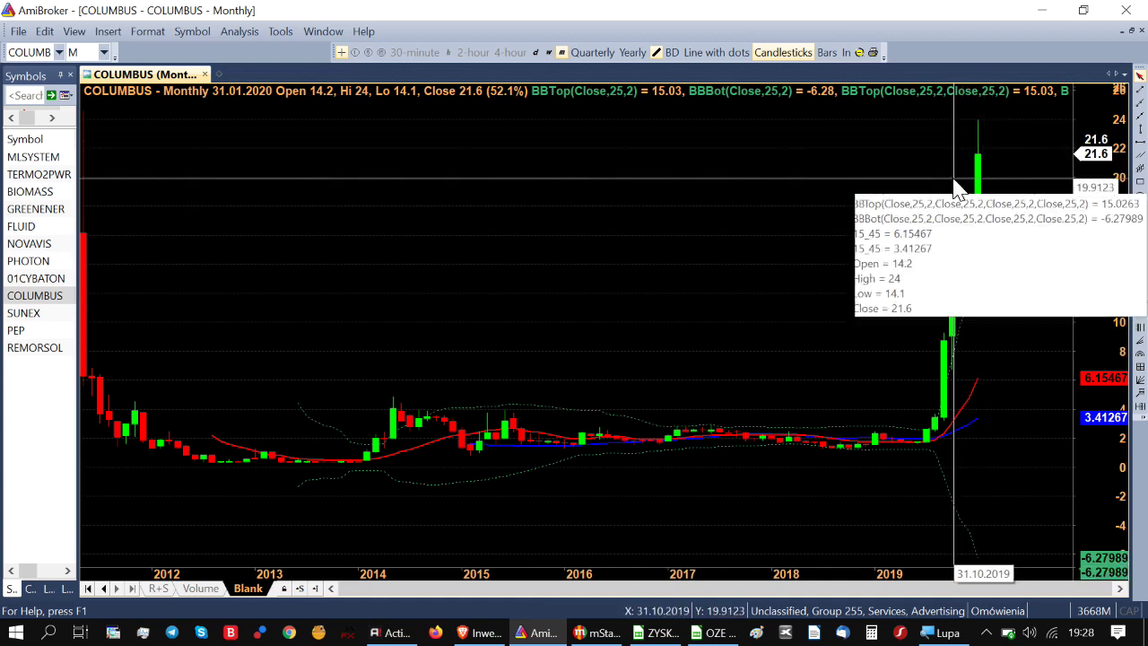
mouse_move(988, 231)
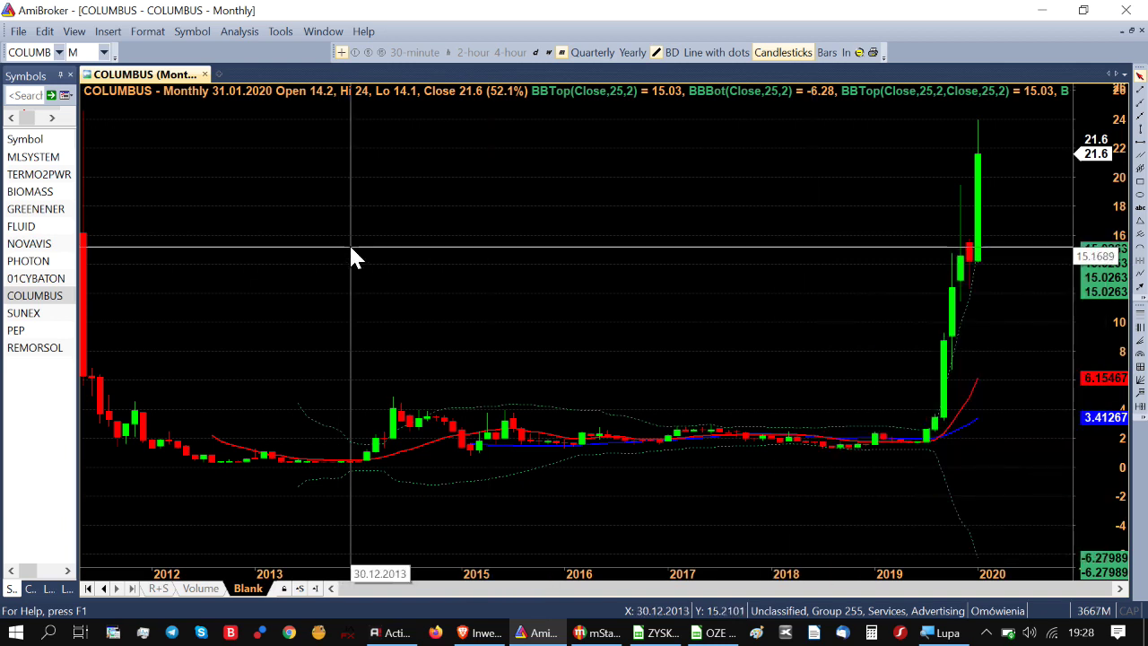
Step: Open the 01CYBATON monthly chart and examine its early 2011 peak, the flat 2017 period and the December 2019 and January 2020 candles
click(38, 280)
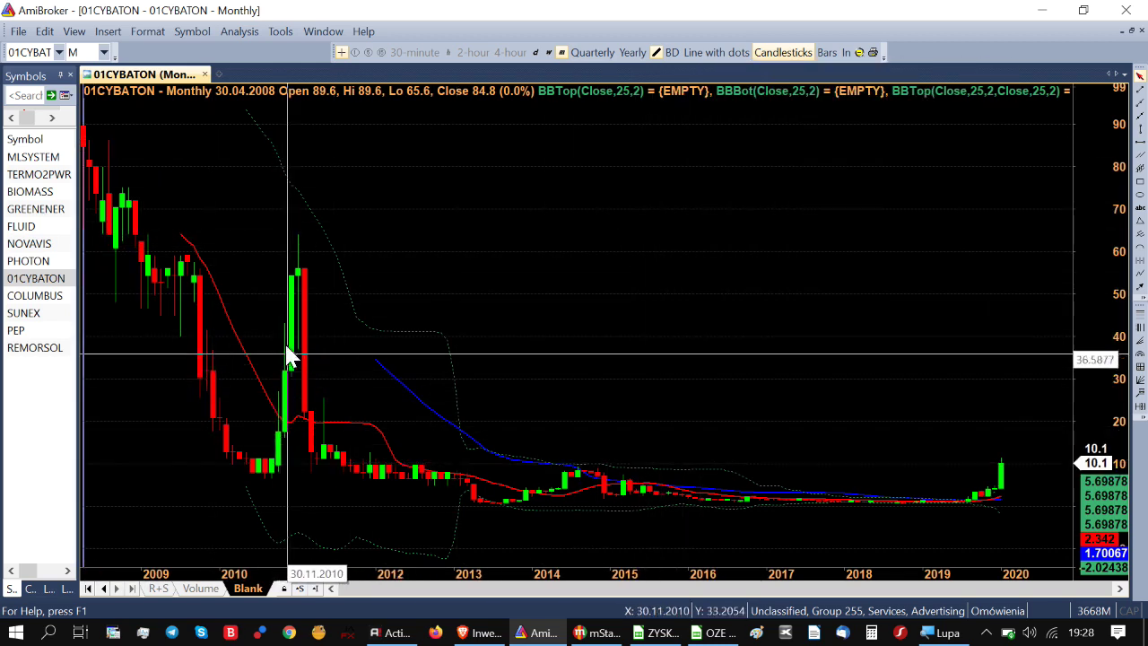
click(297, 260)
click(313, 287)
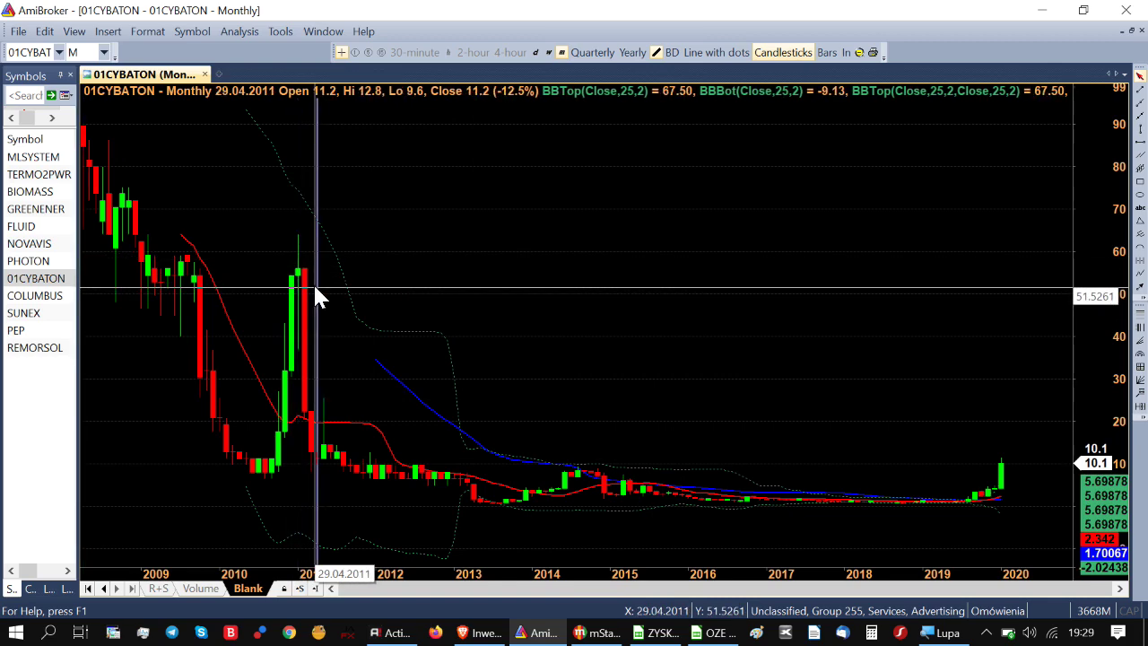
click(298, 280)
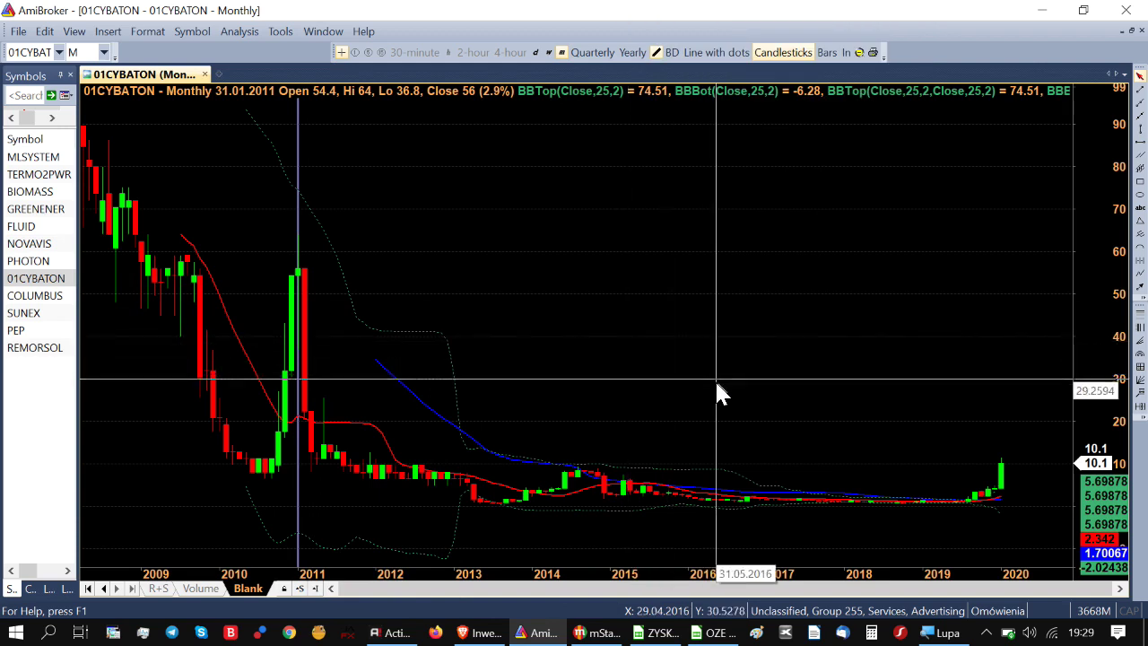
click(773, 418)
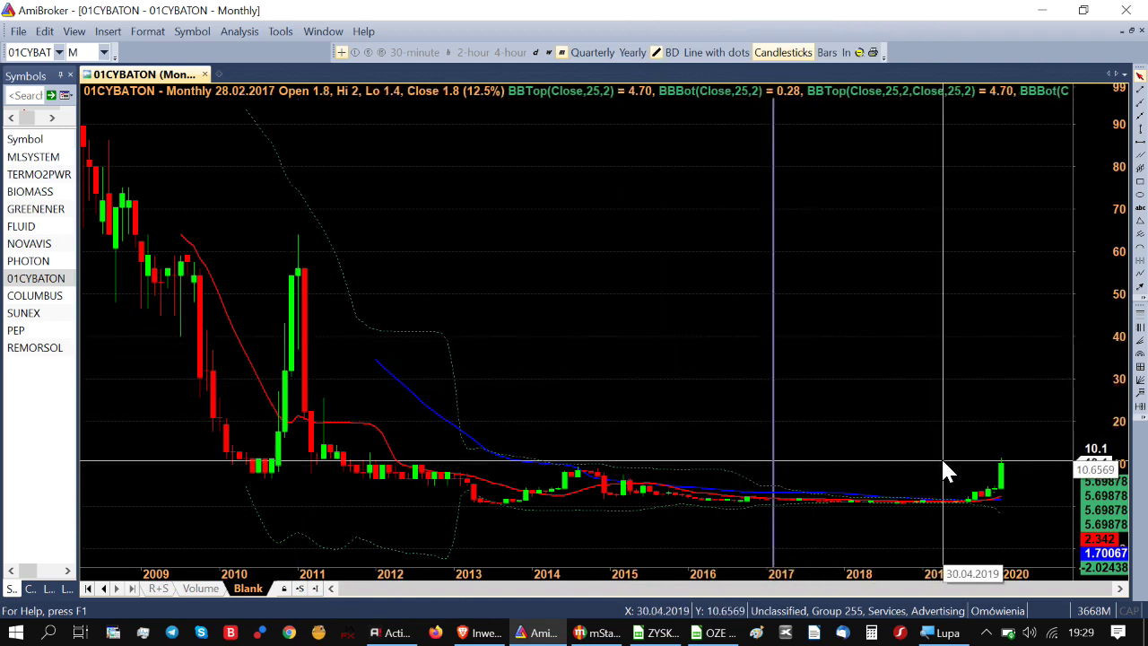
click(995, 422)
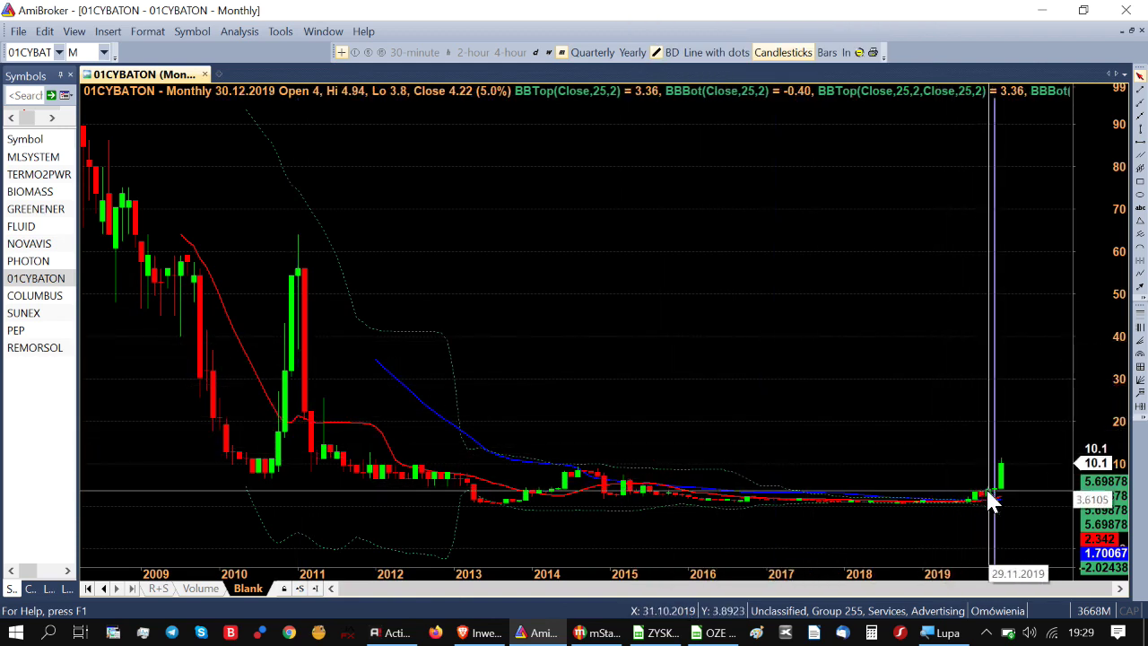
click(1025, 510)
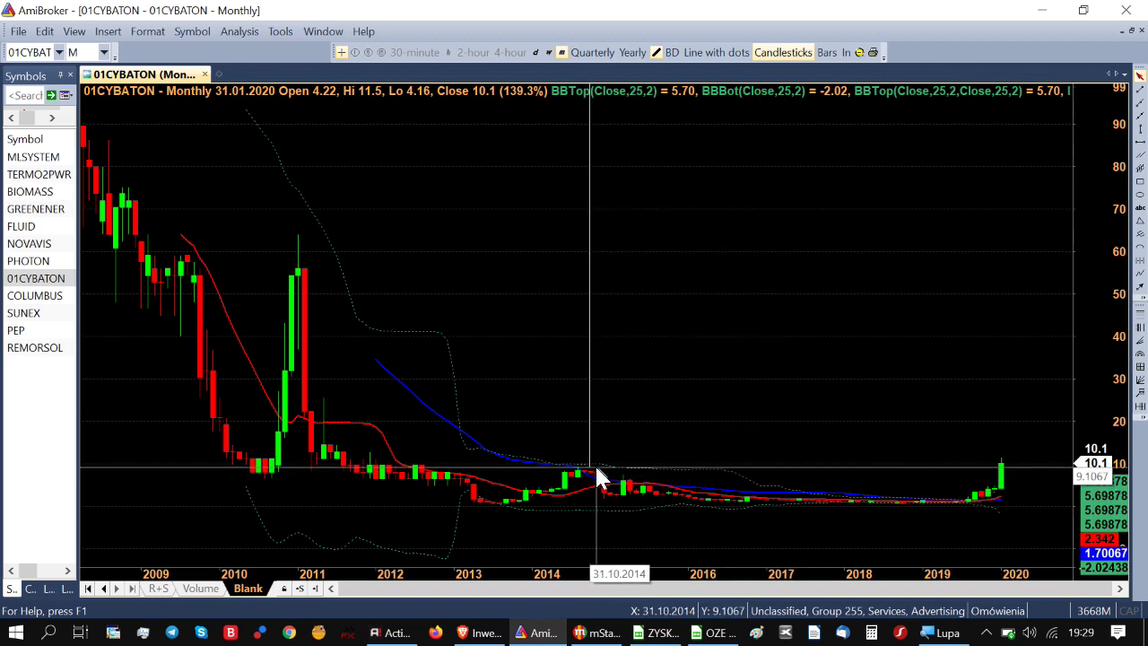
mouse_move(606, 469)
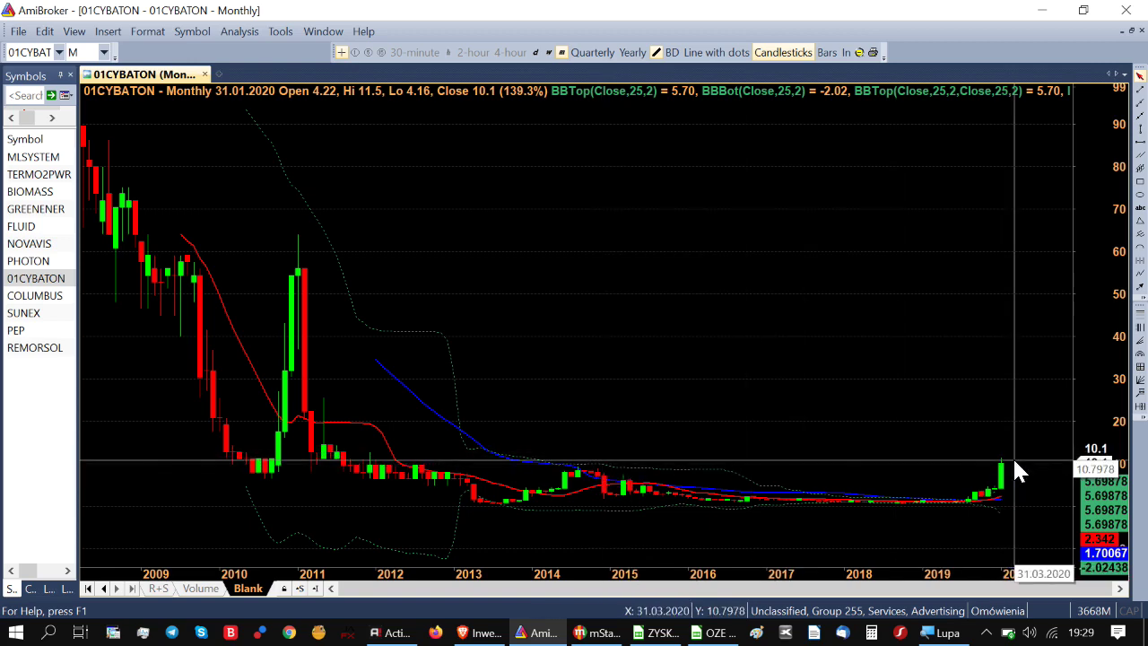
mouse_move(1014, 461)
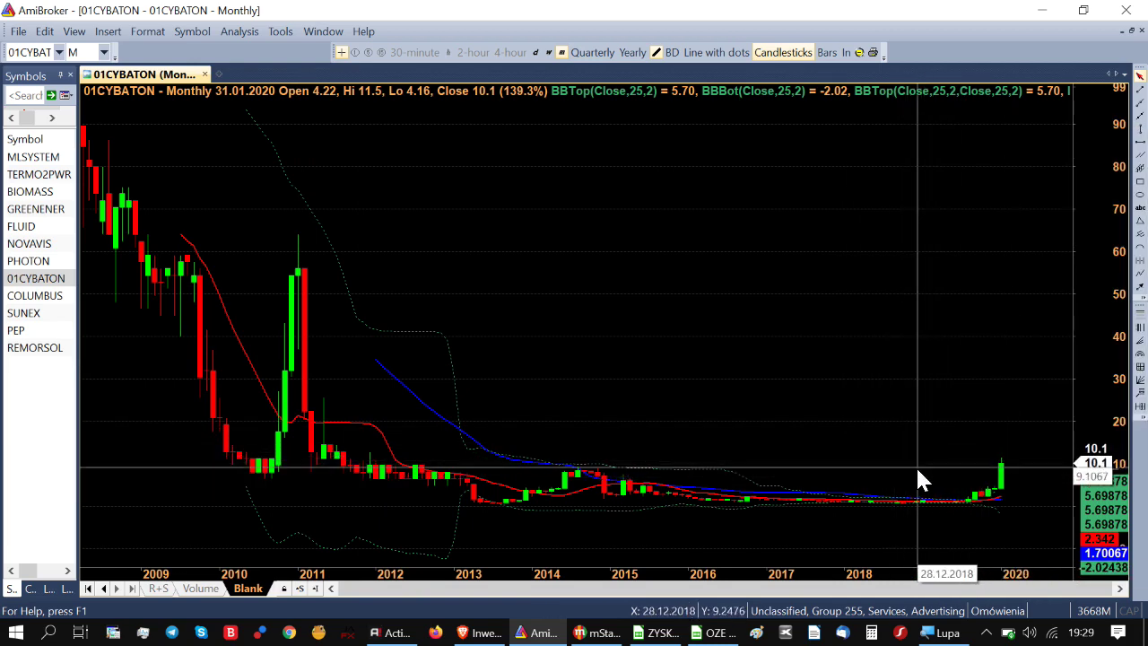
Step: Open the PHOTON monthly chart and examine its October 2019 and January 2020 candles and the preceding rise
click(36, 261)
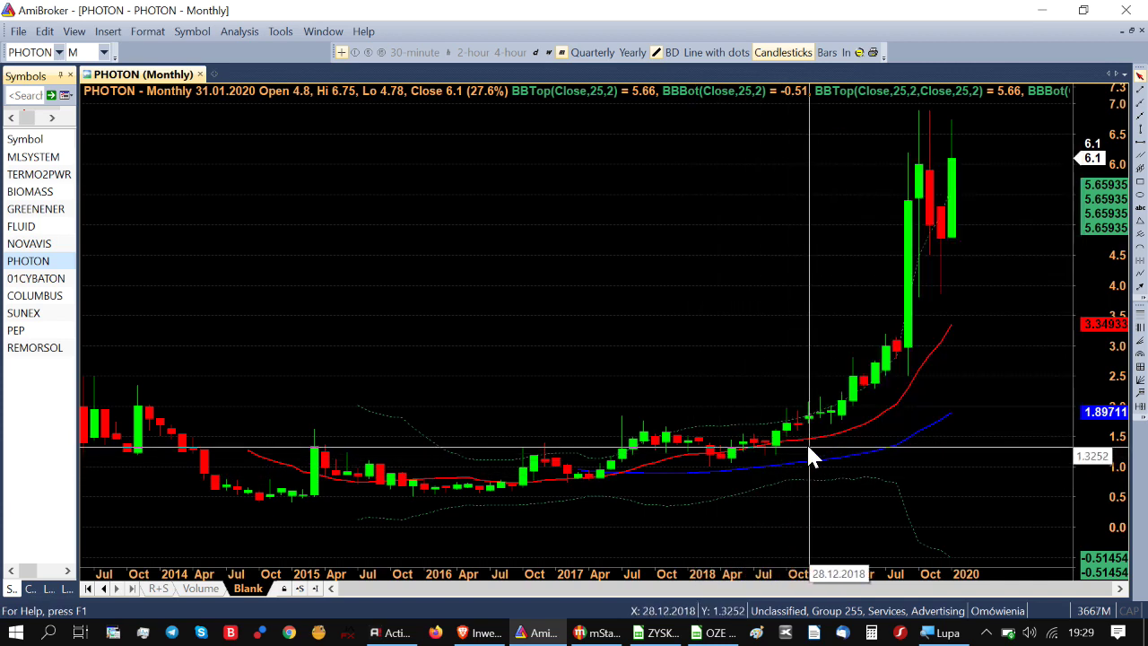
mouse_move(810, 450)
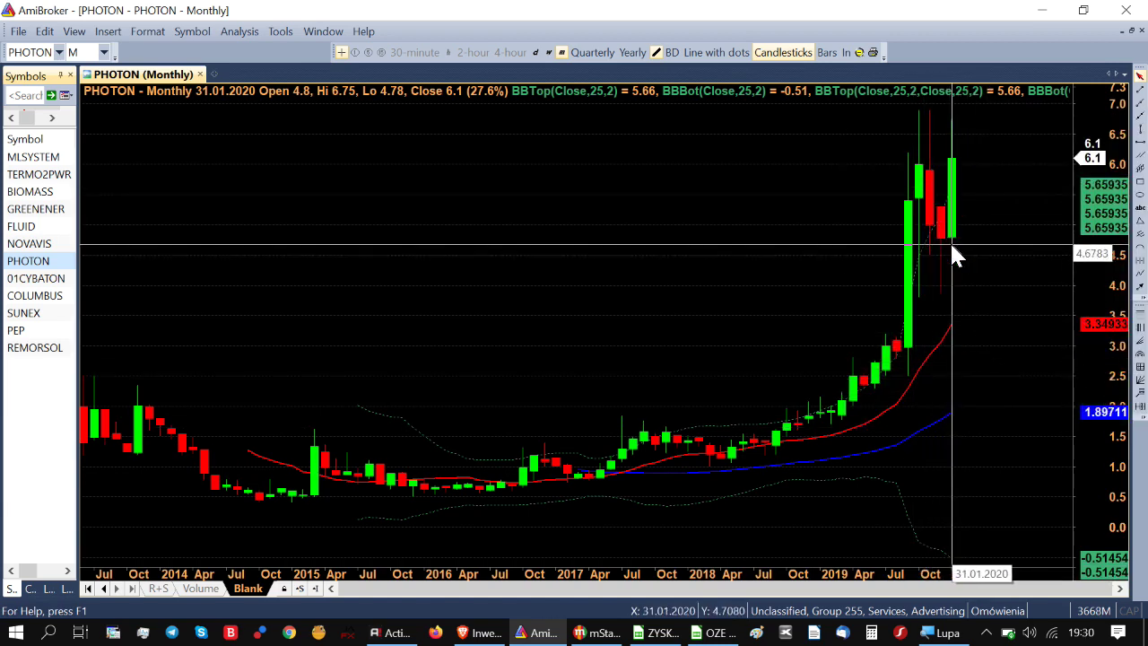
click(924, 182)
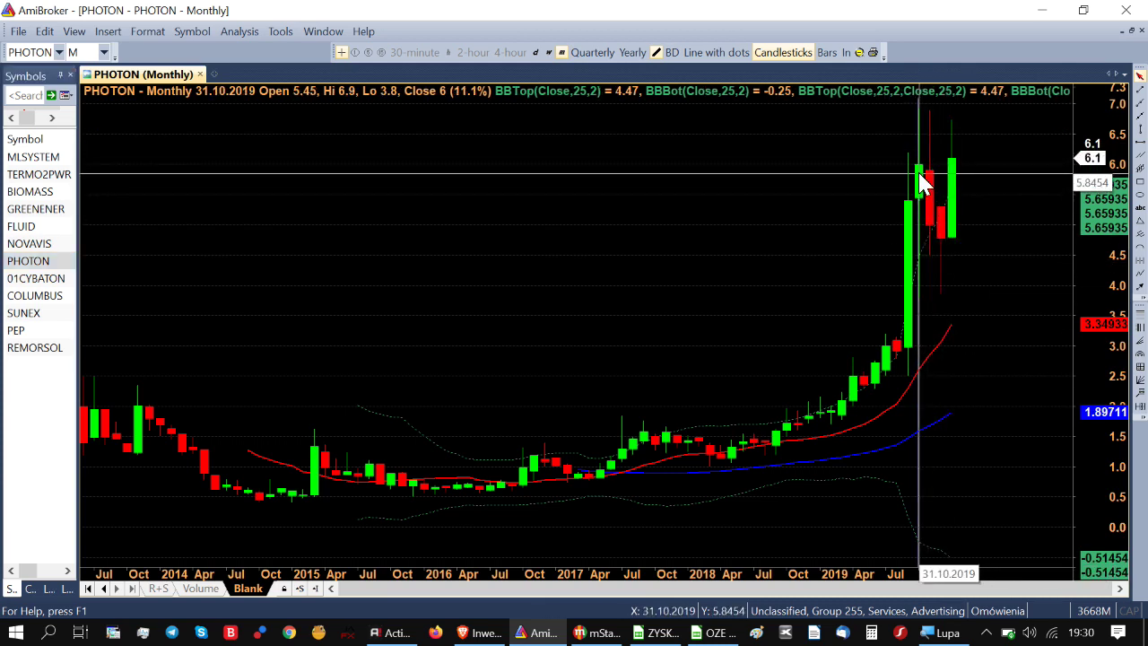
mouse_move(926, 182)
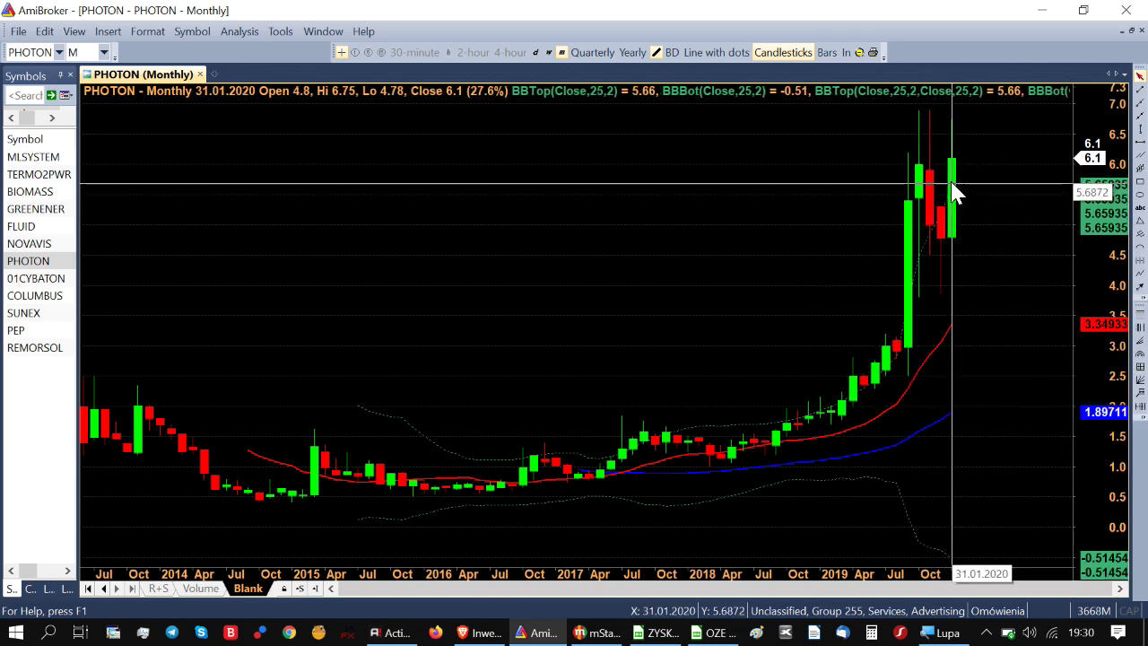
click(956, 185)
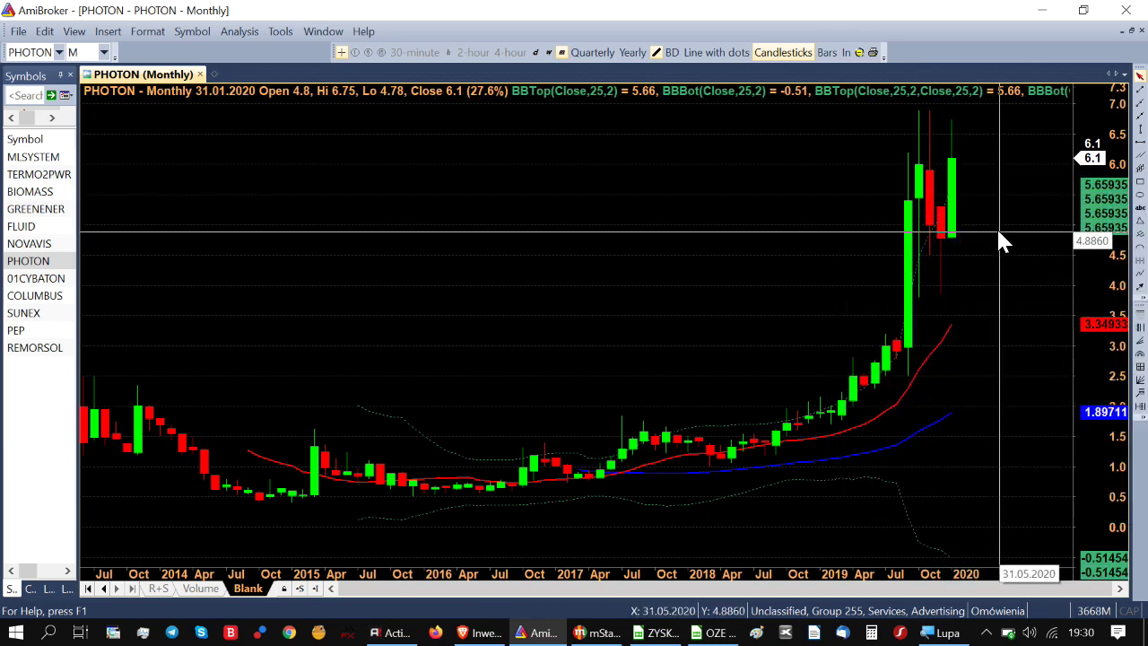
mouse_move(989, 236)
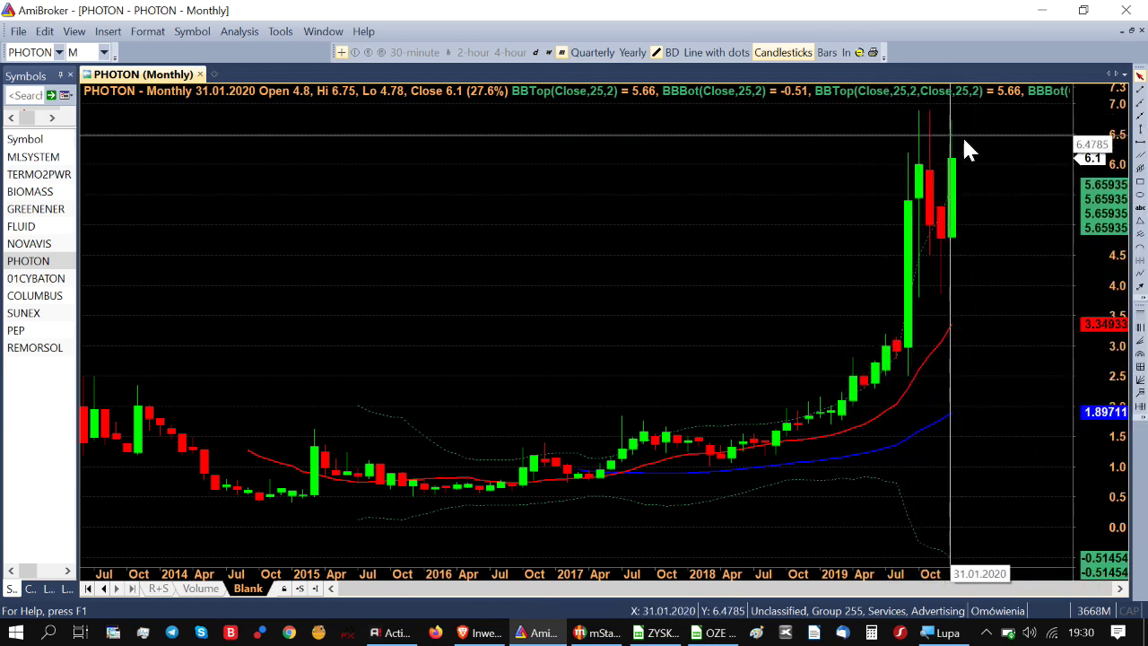
mouse_move(987, 149)
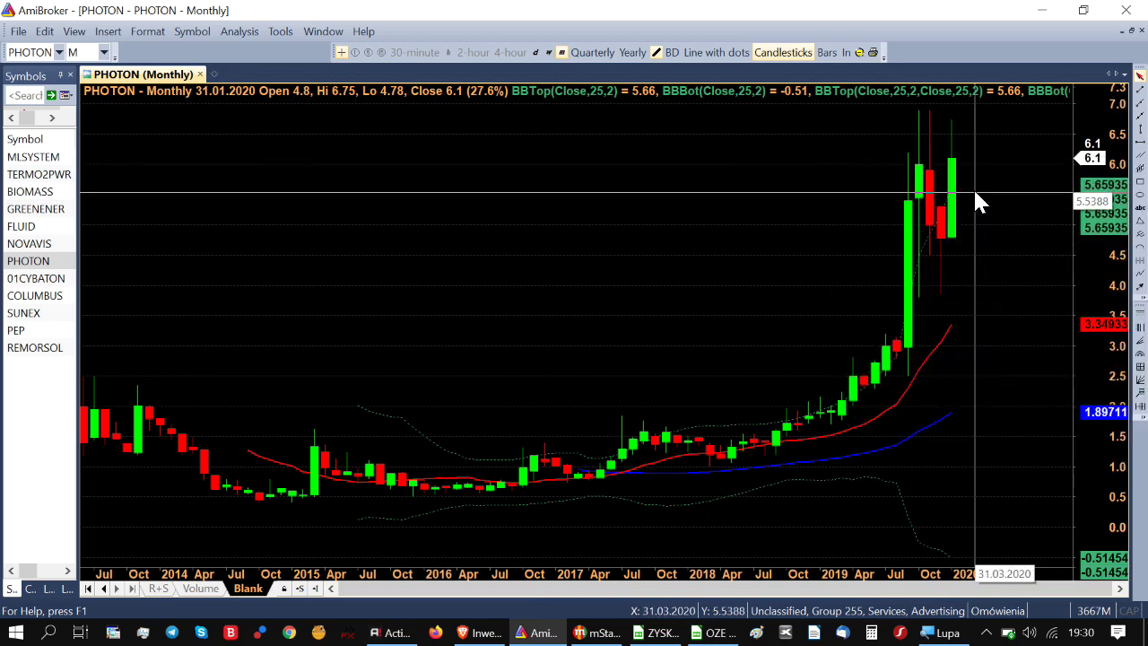
mouse_move(977, 199)
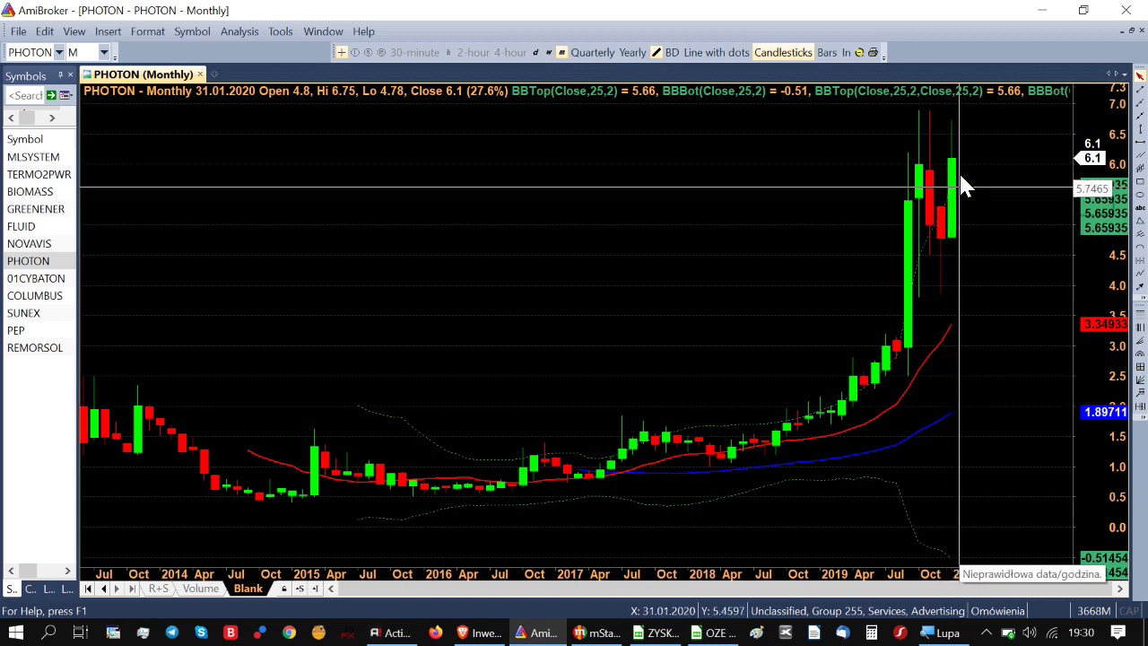
mouse_move(966, 170)
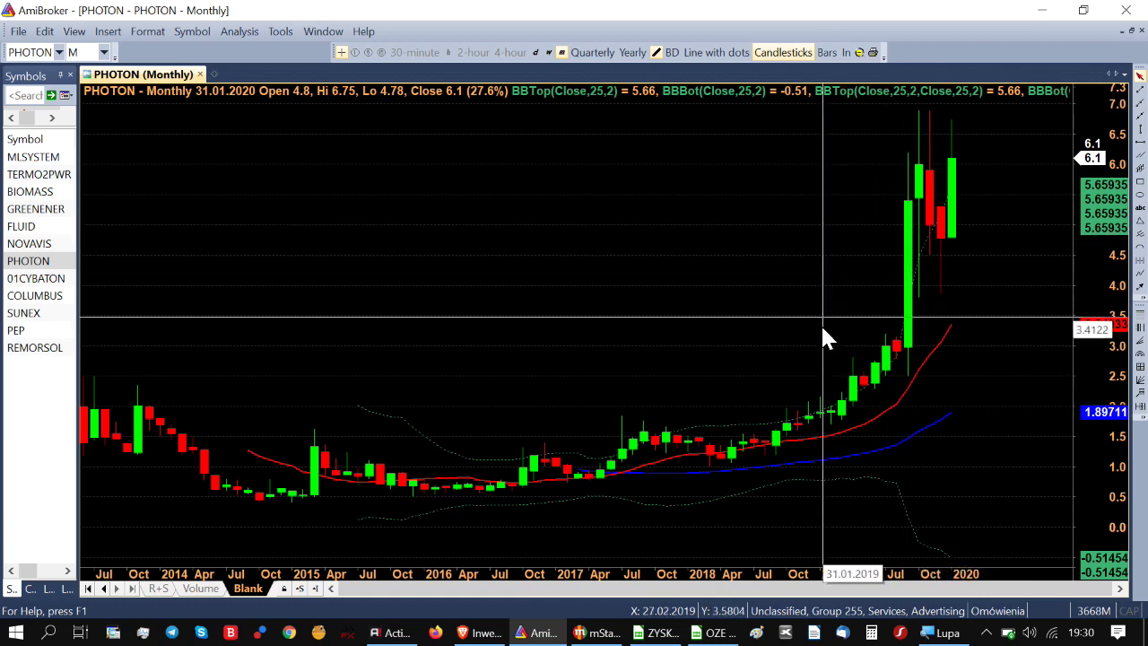
mouse_move(847, 346)
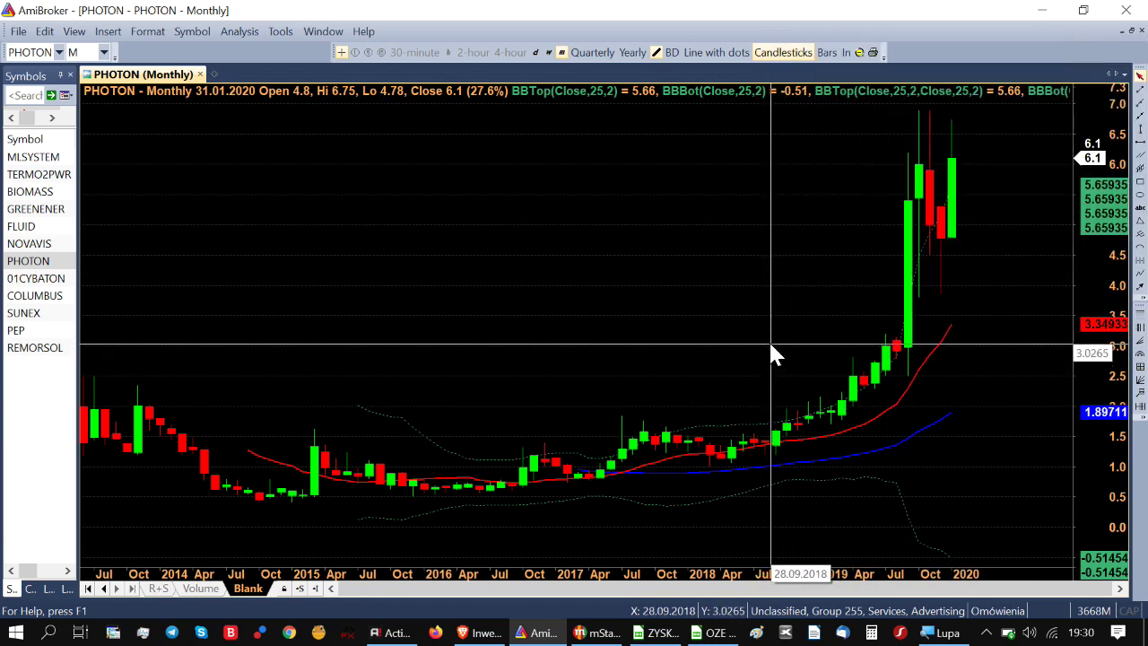
mouse_move(764, 346)
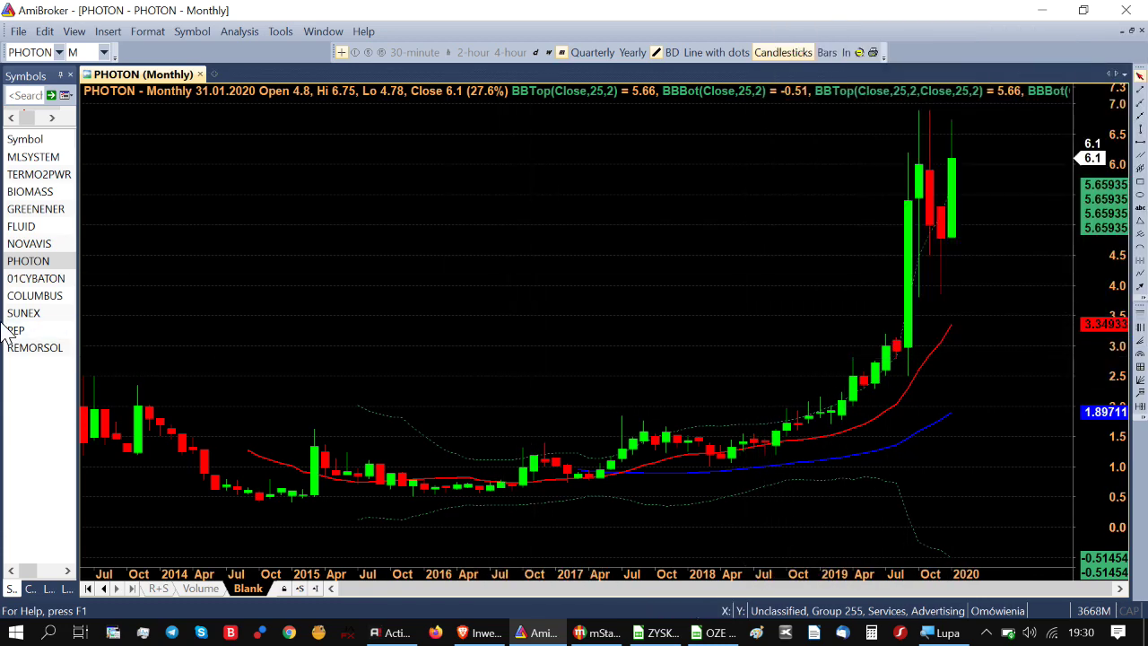
Step: Open the NOVAVIS monthly chart and read the July 2019 candle's prices before the breakout
click(22, 244)
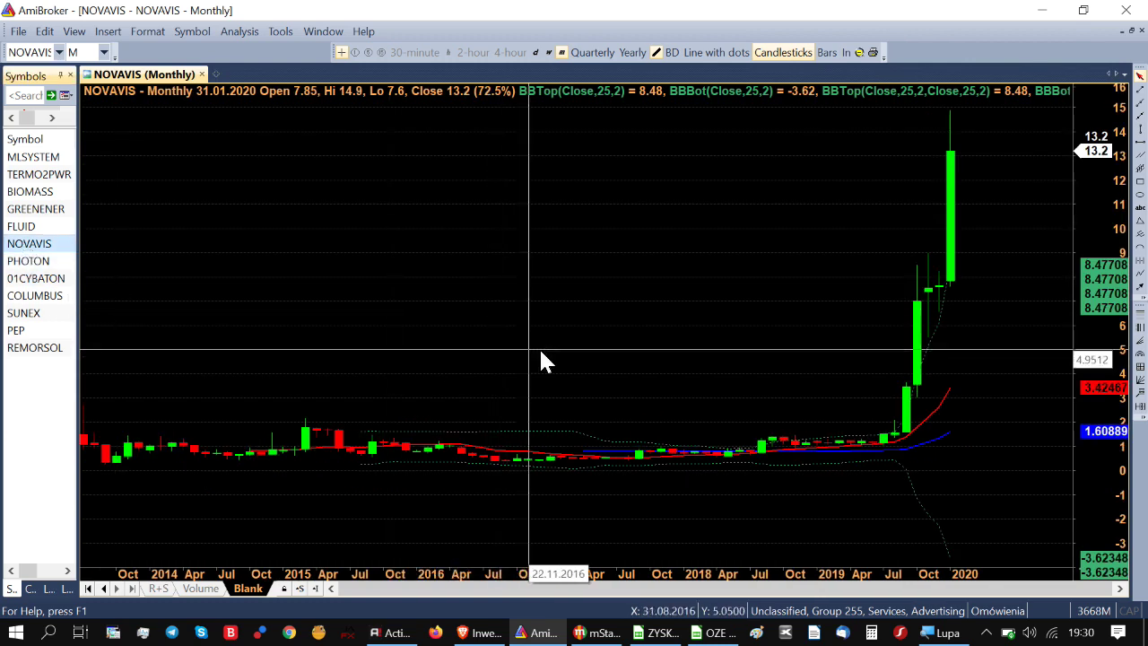
mouse_move(541, 360)
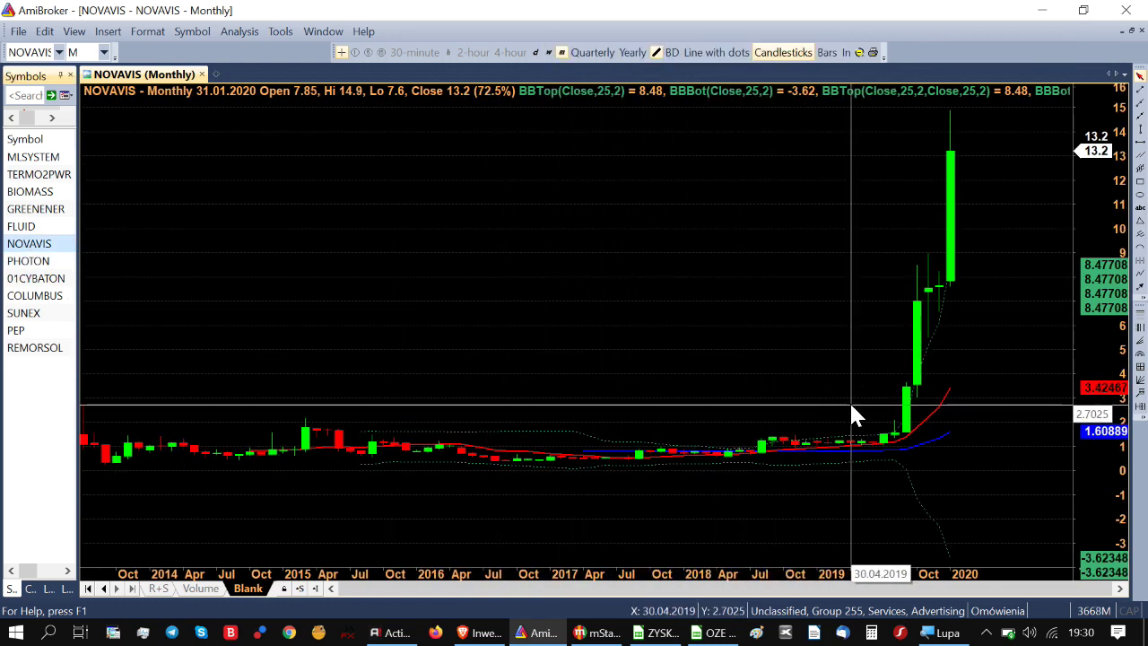
click(884, 402)
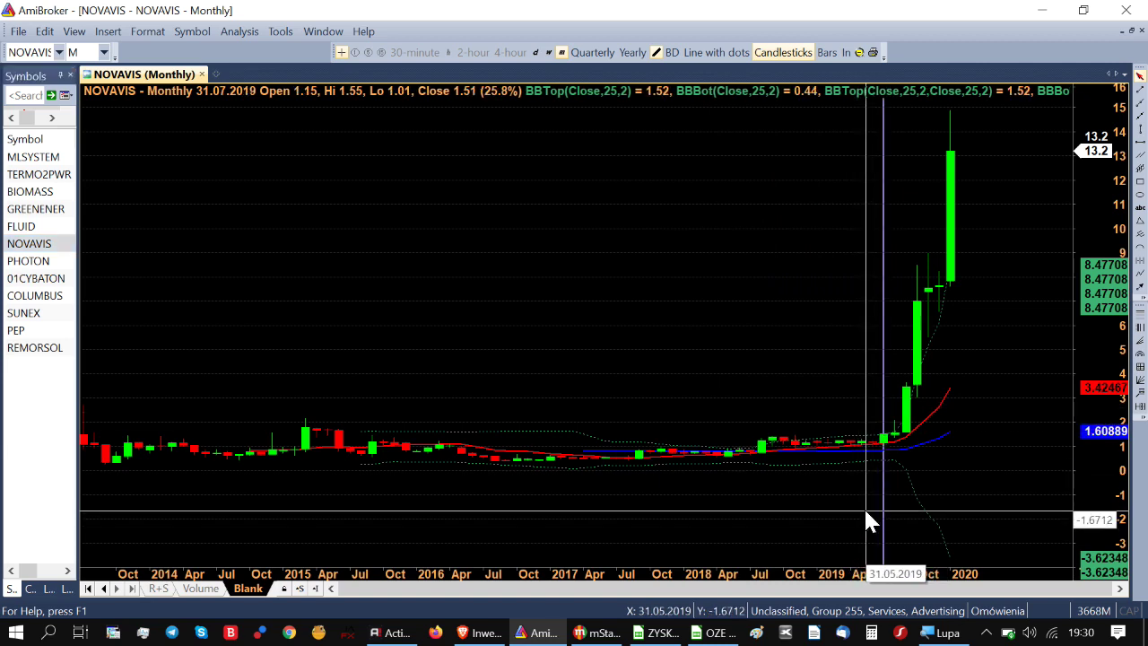
Step: Switch to the ZYSK Wyliczenia spreadsheet in LibreOffice Calc and set the starting price (Cena p) in B3 to 1,55 zł
click(668, 631)
click(263, 219)
text(1,5)
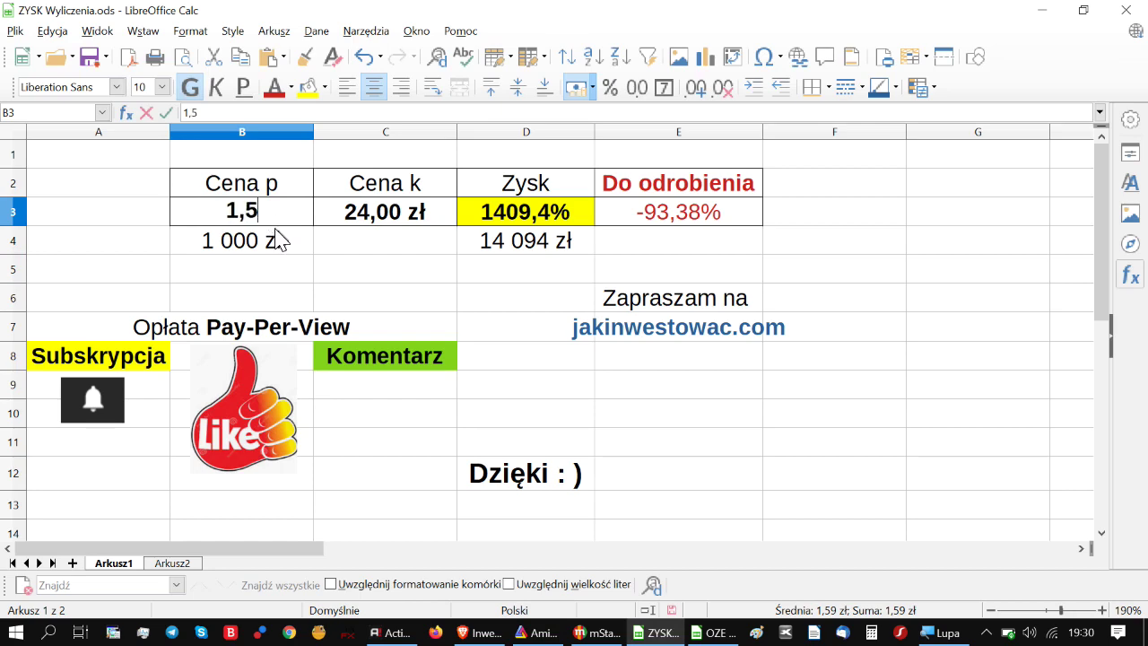
text(5)
click(381, 249)
Step: Check the NOVAVIS January 2020 high in AmiBroker and set the end price (Cena k) in spreadsheet cell C3 to 14,90 zł
click(536, 632)
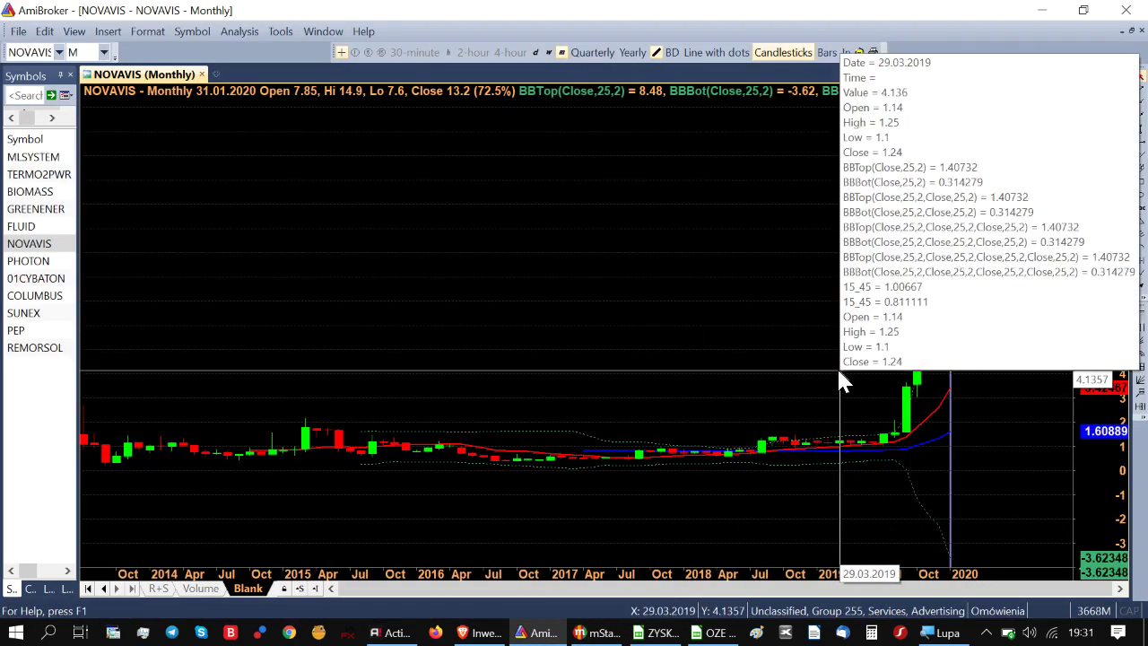
click(839, 376)
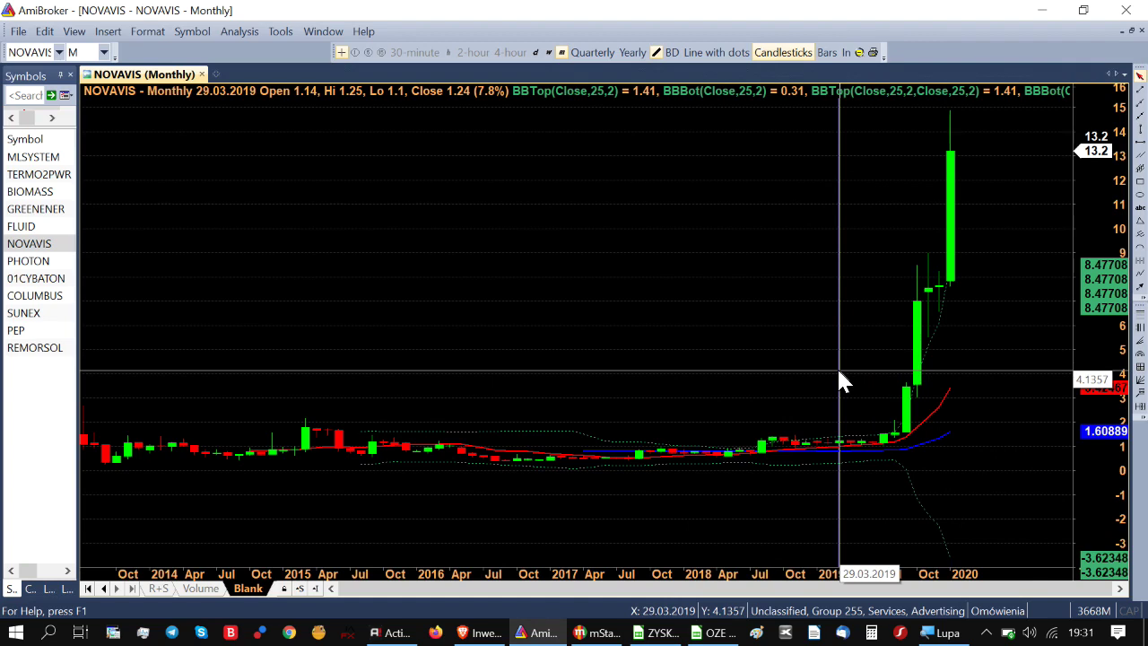
click(659, 633)
click(394, 225)
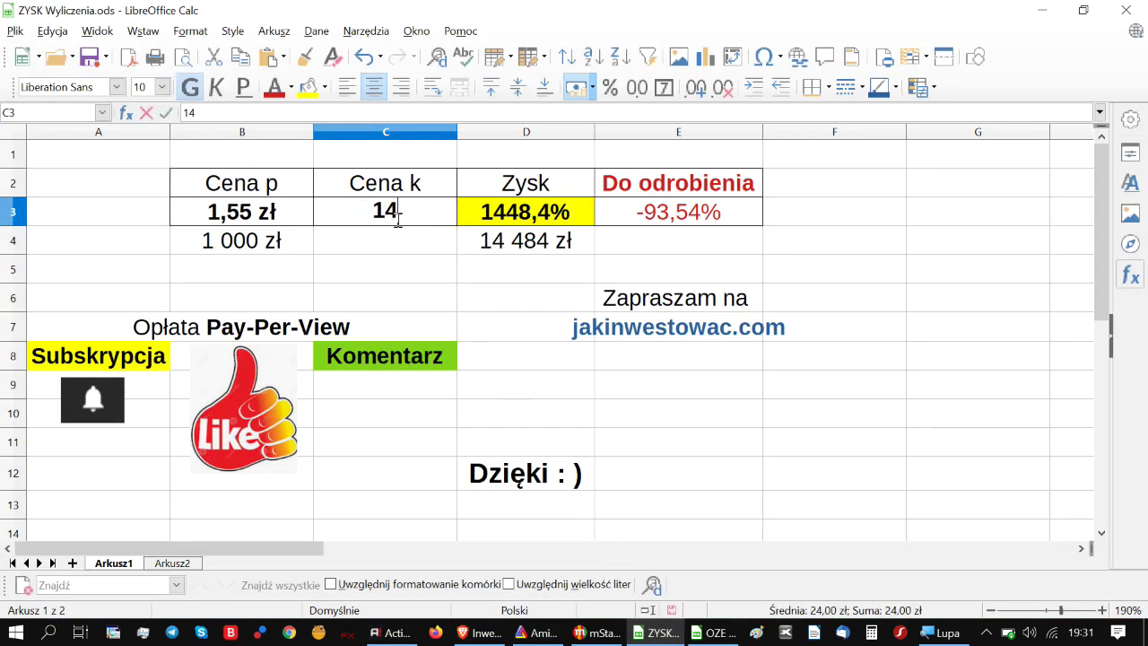
text(14,9)
click(458, 280)
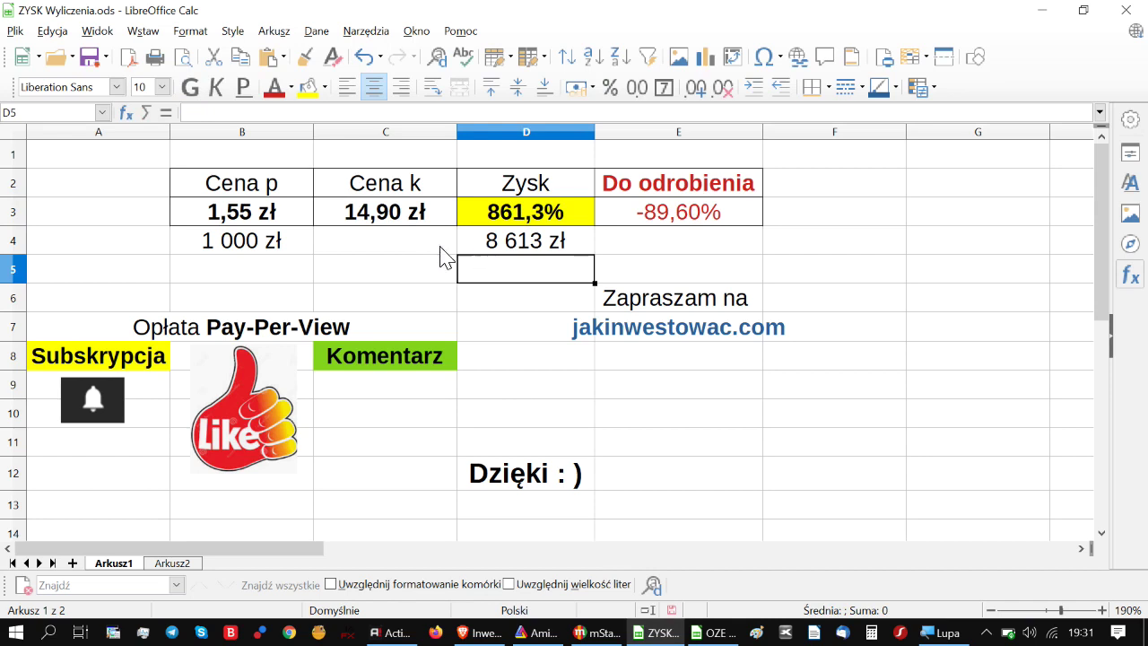
Step: Inspect the calculated profit in D4, then return to the NOVAVIS monthly chart in AmiBroker
click(499, 246)
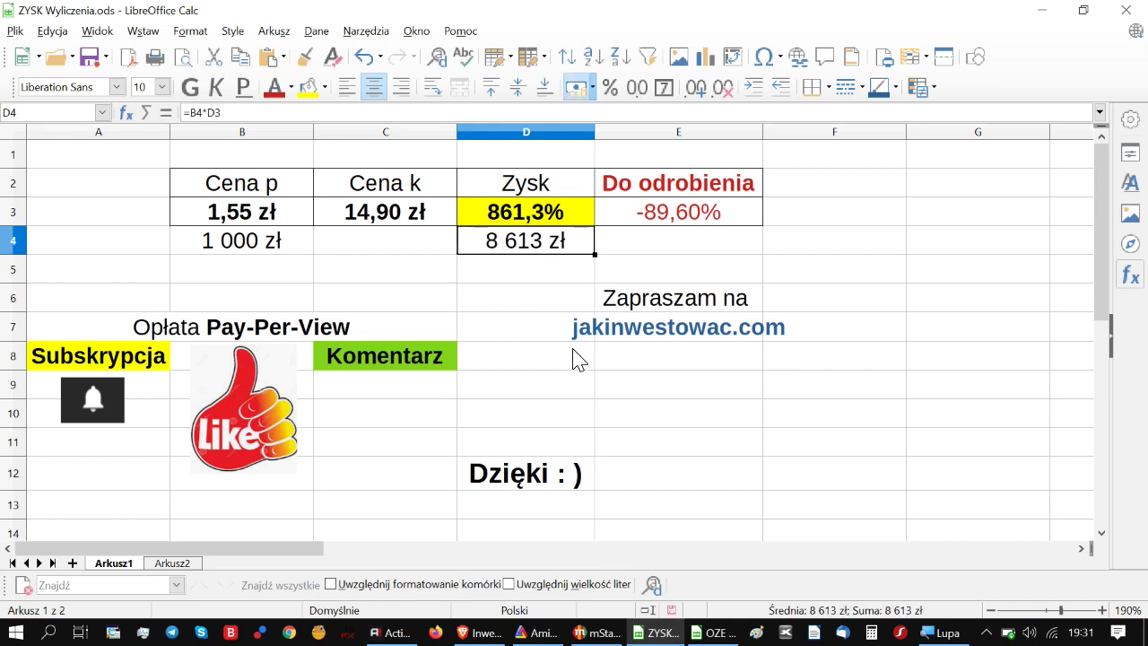
click(542, 634)
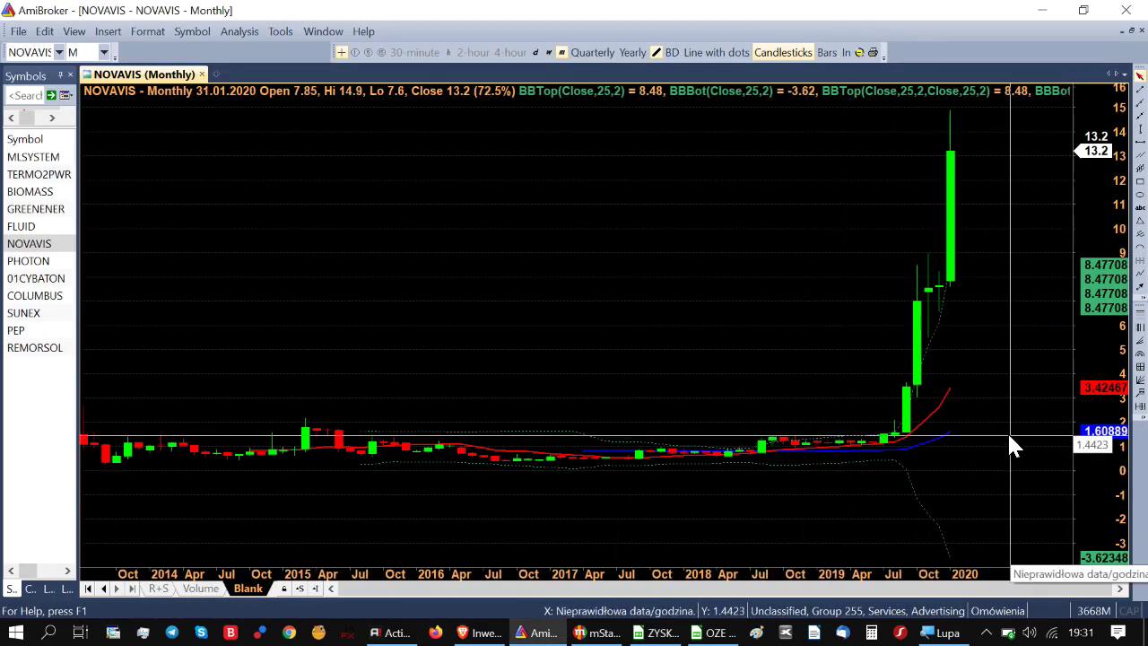
Step: Check the NOVAVIS December 2019 candle's high and set the starting price (Cena p) in spreadsheet cell B3 to 8,25 zł
mouse_move(994, 431)
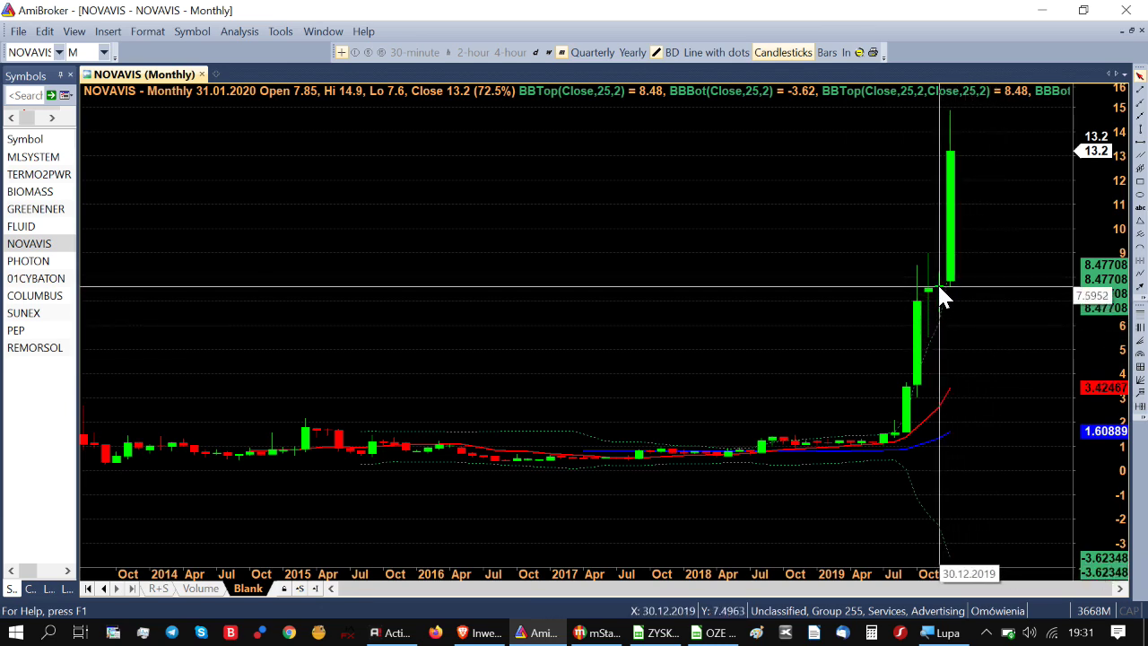
mouse_move(976, 351)
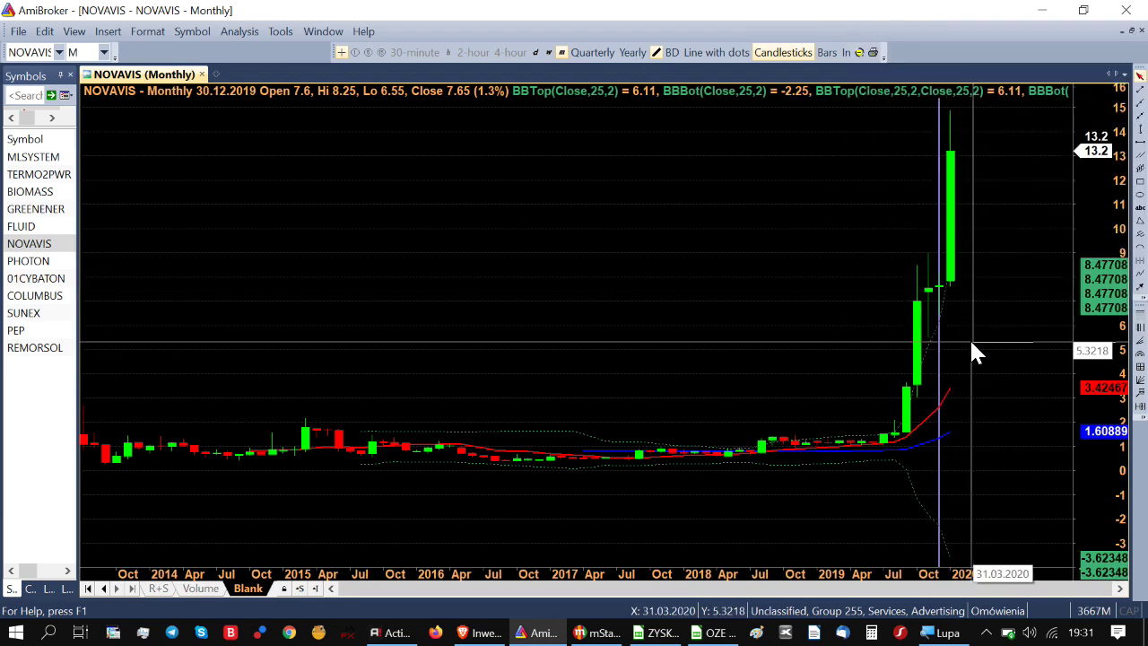
click(657, 630)
click(262, 219)
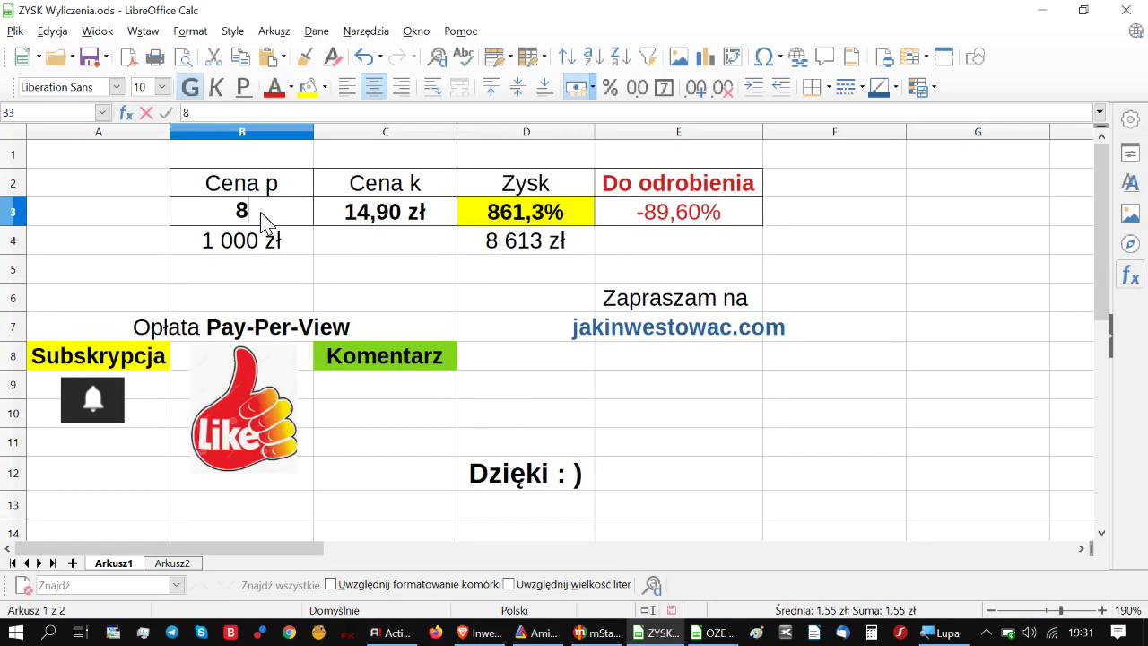
click(336, 263)
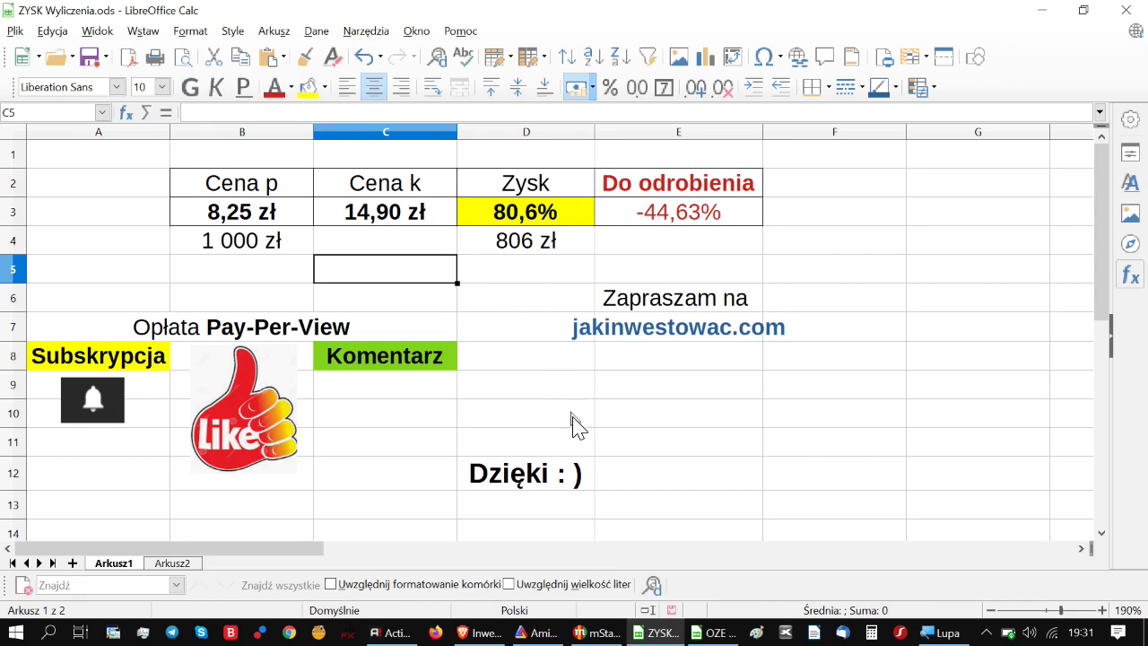
Step: Return to AmiBroker, open the FLUID monthly chart and read the August 2012, August 2016, November 2019 and January 2020 candles
click(539, 632)
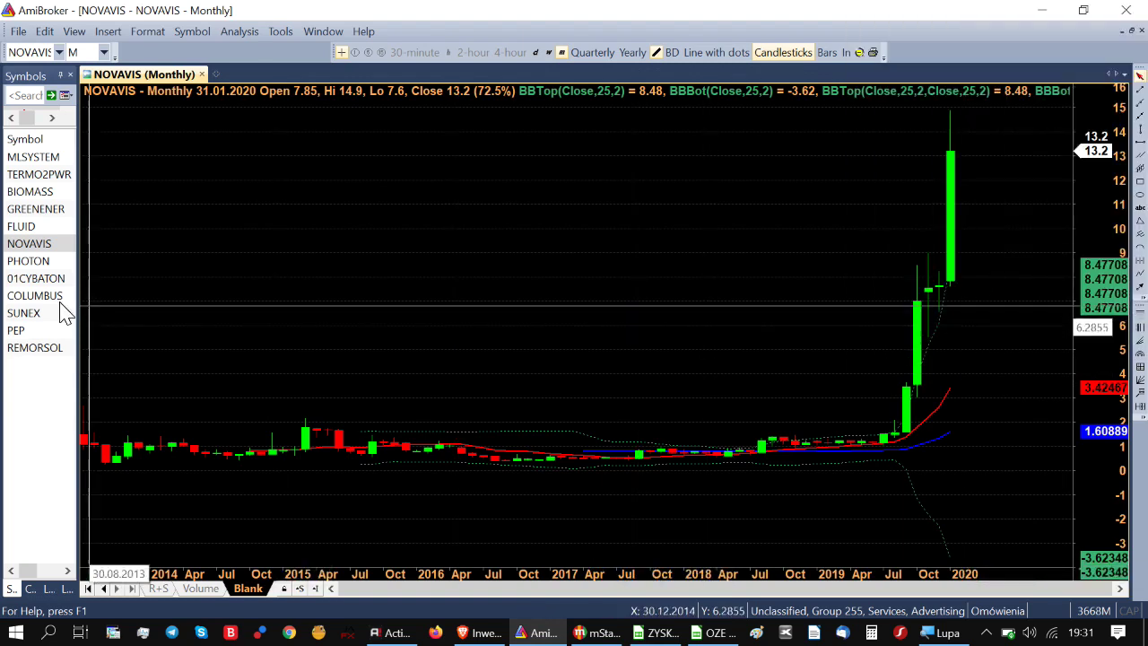
click(27, 226)
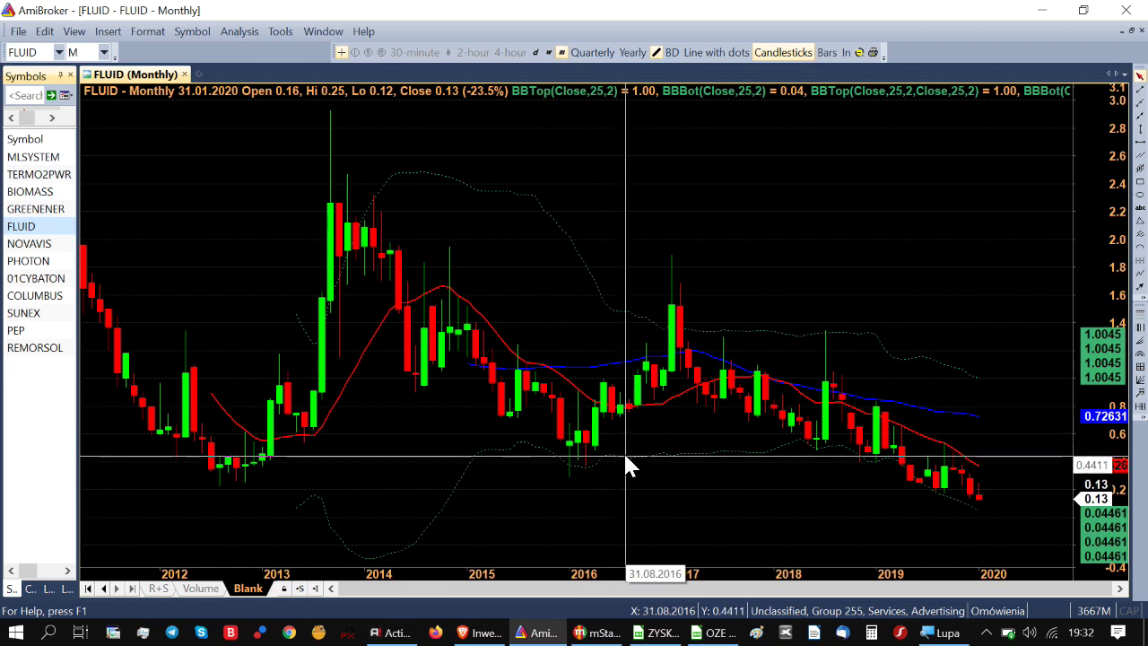
click(627, 481)
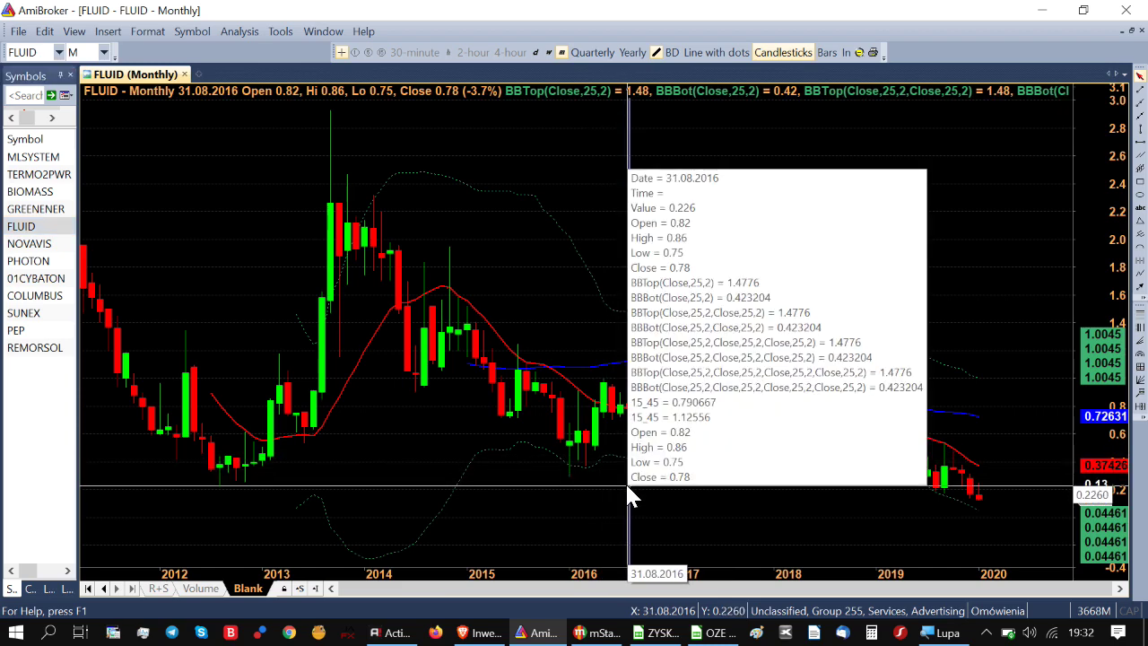
click(220, 459)
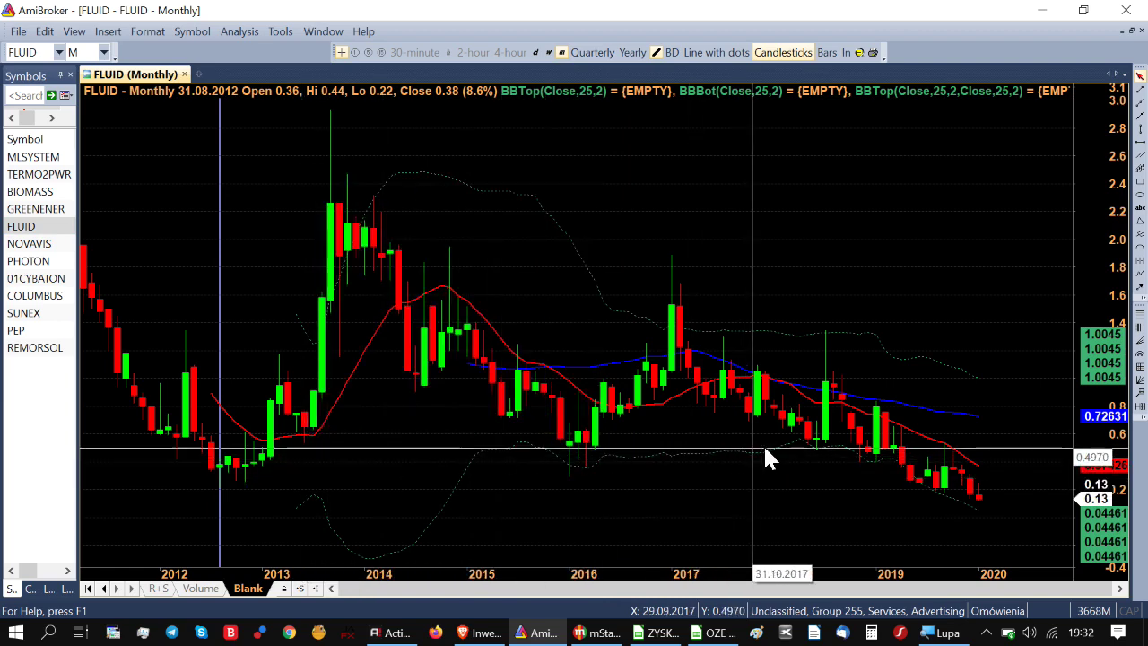
click(960, 413)
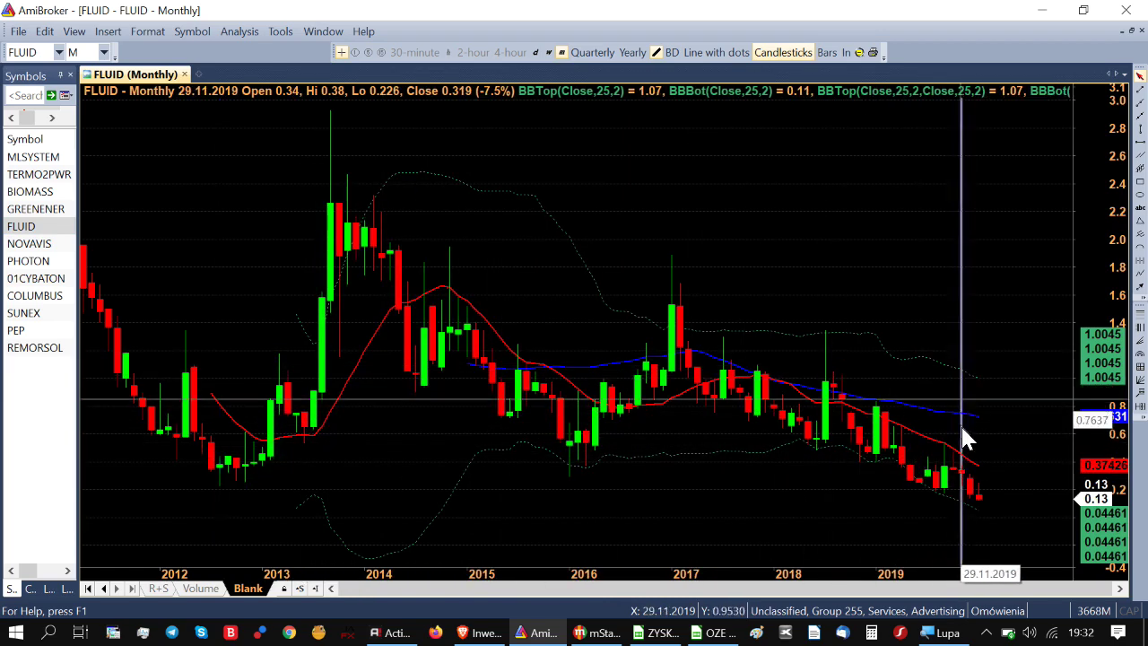
click(992, 517)
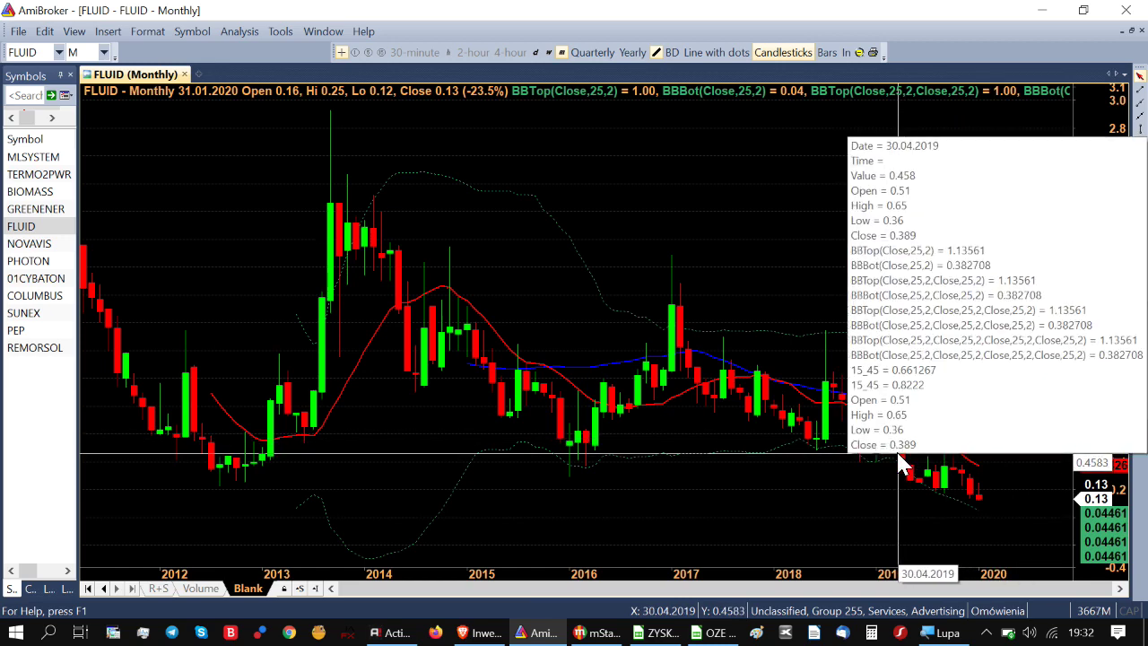
mouse_move(785, 465)
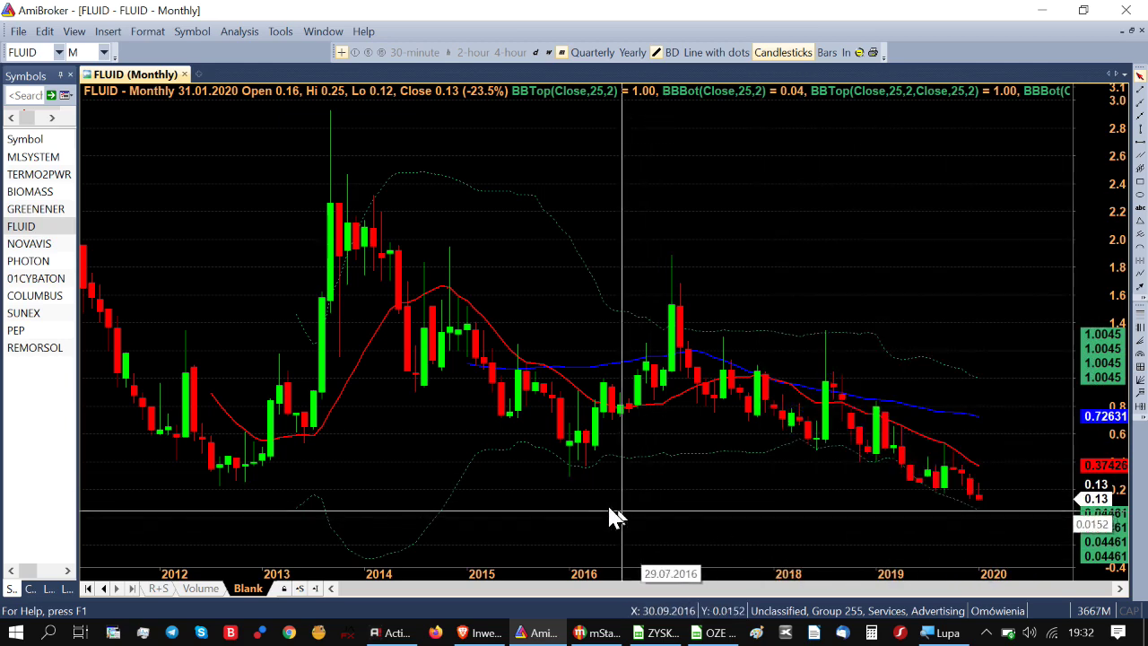
Step: View the GREENENER monthly chart, then open BIOMASS and read its April 2015 peak and January 2020 candle
click(37, 215)
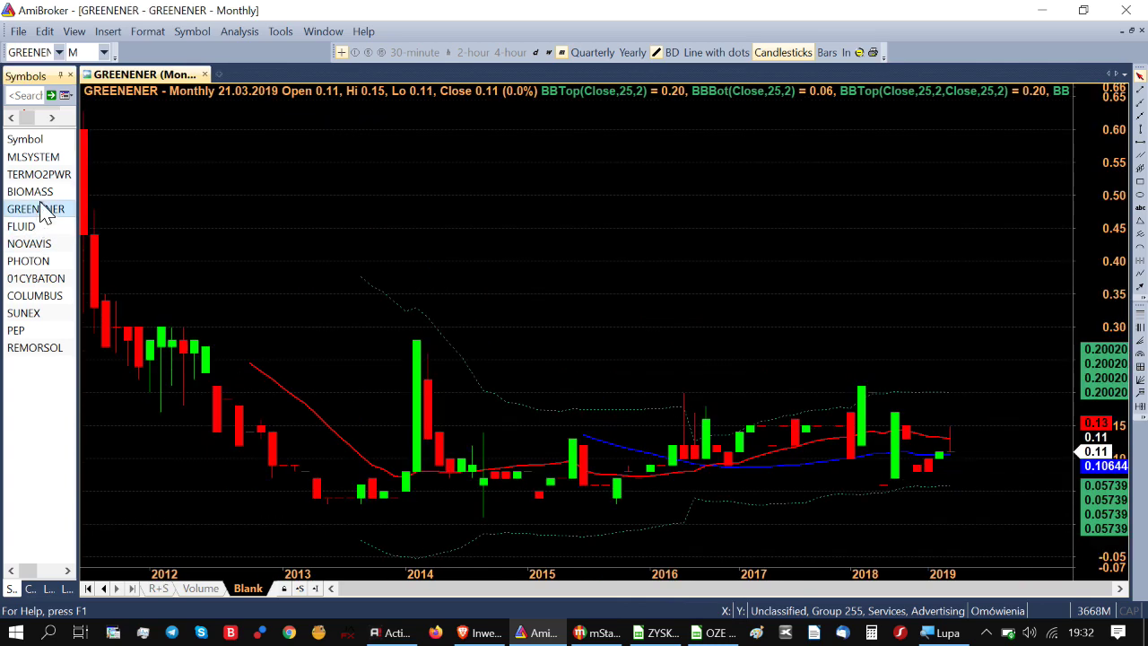
click(41, 191)
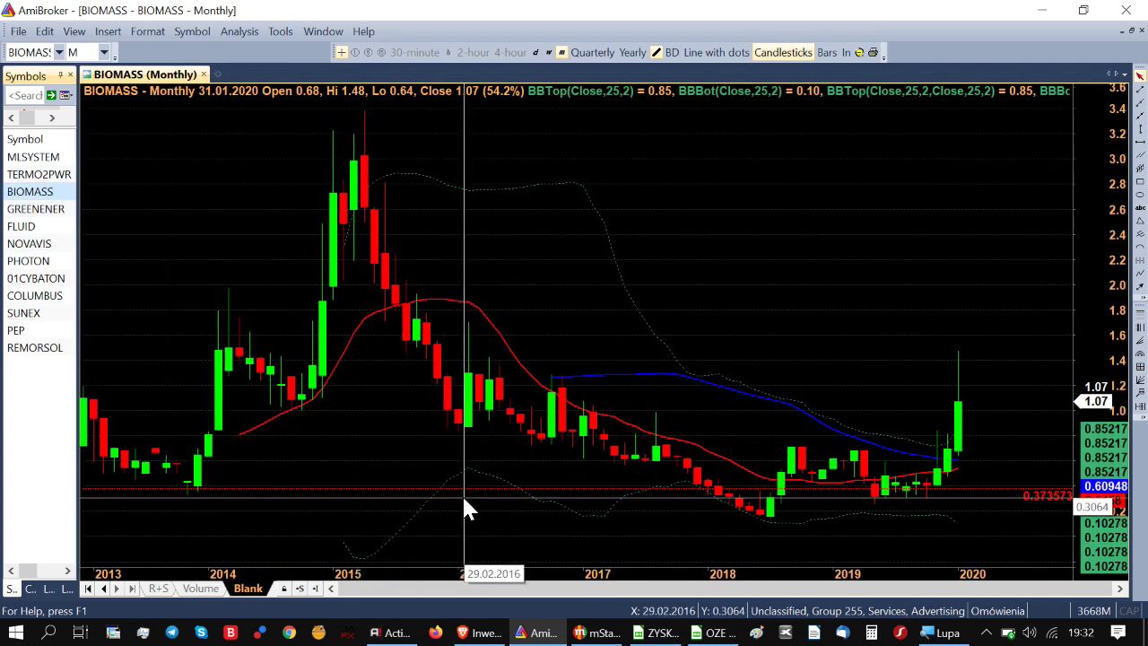
mouse_move(617, 544)
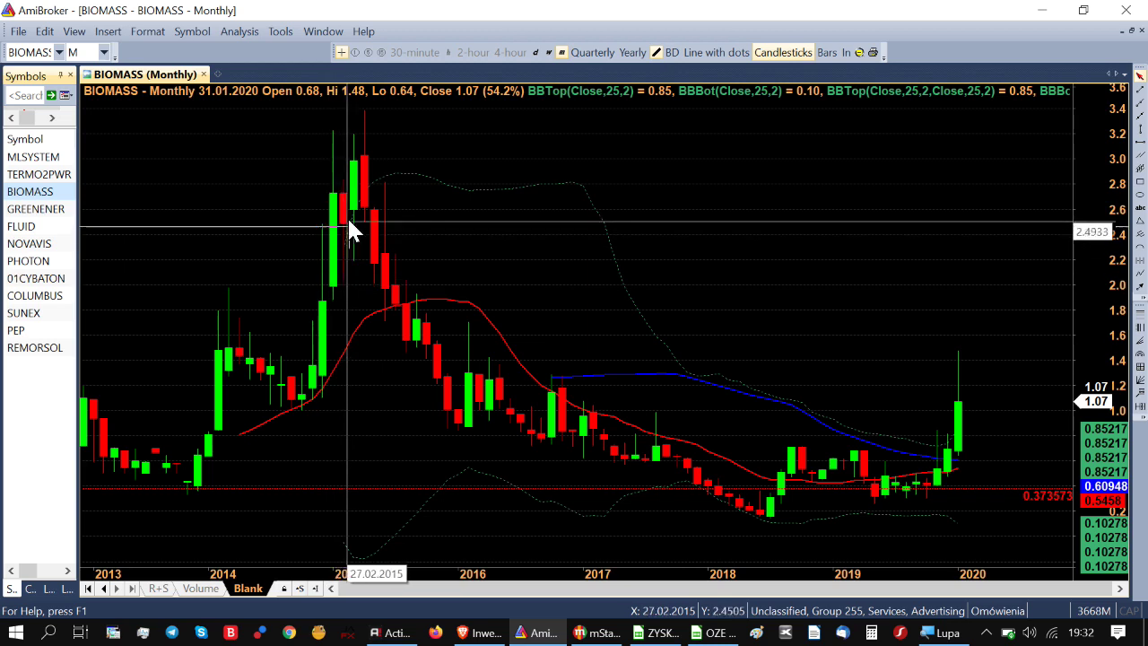
click(364, 194)
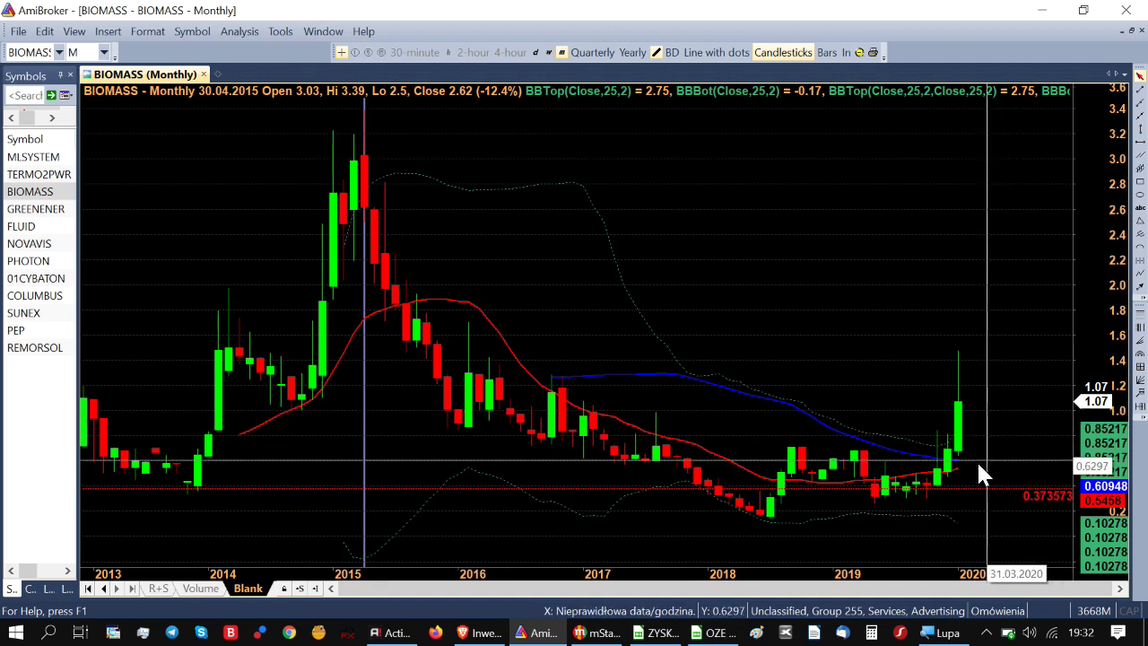
click(1013, 468)
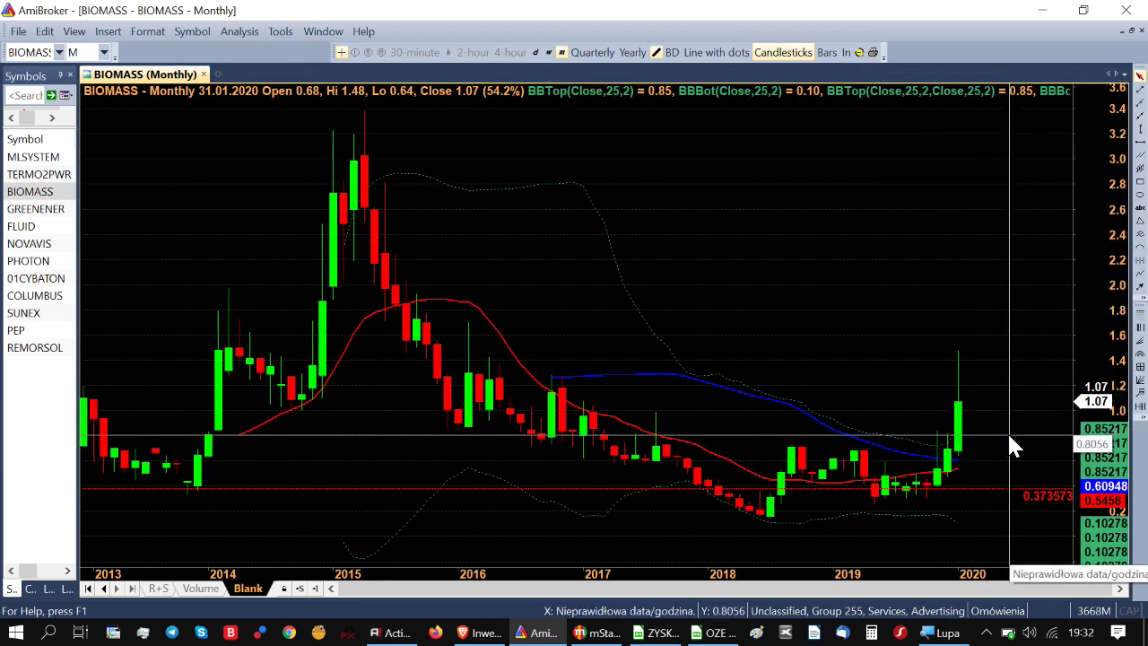
Step: Compare the BIOMASS September 2018 candle with the January 2020 breakout candle
mouse_move(1010, 440)
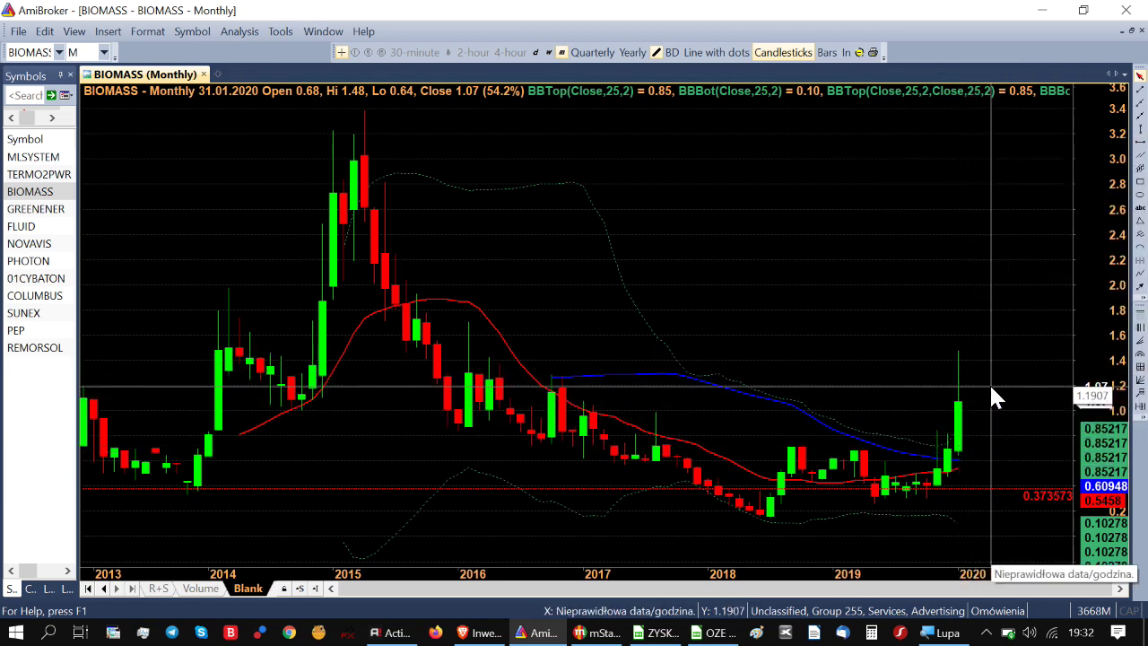
mouse_move(985, 401)
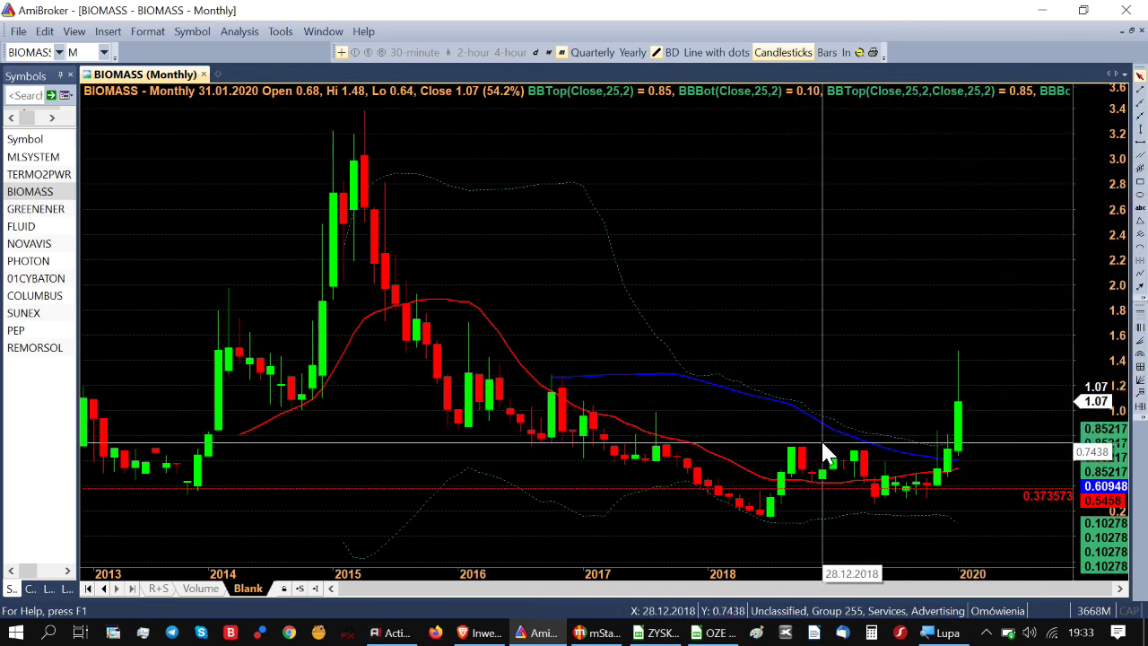
mouse_move(823, 442)
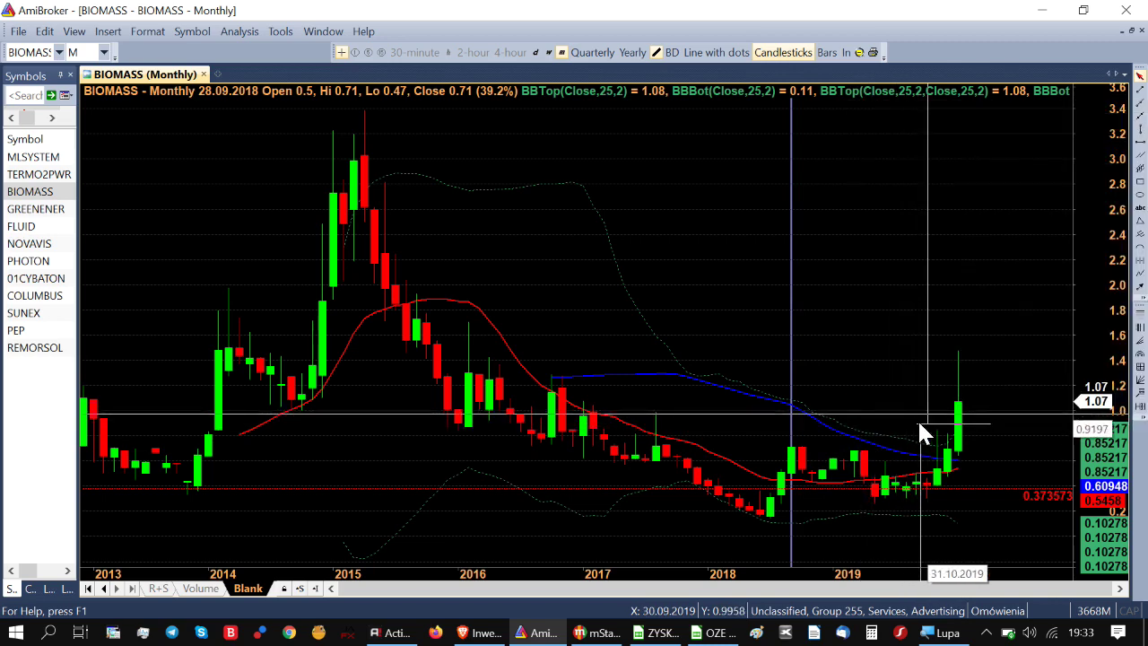
click(1002, 421)
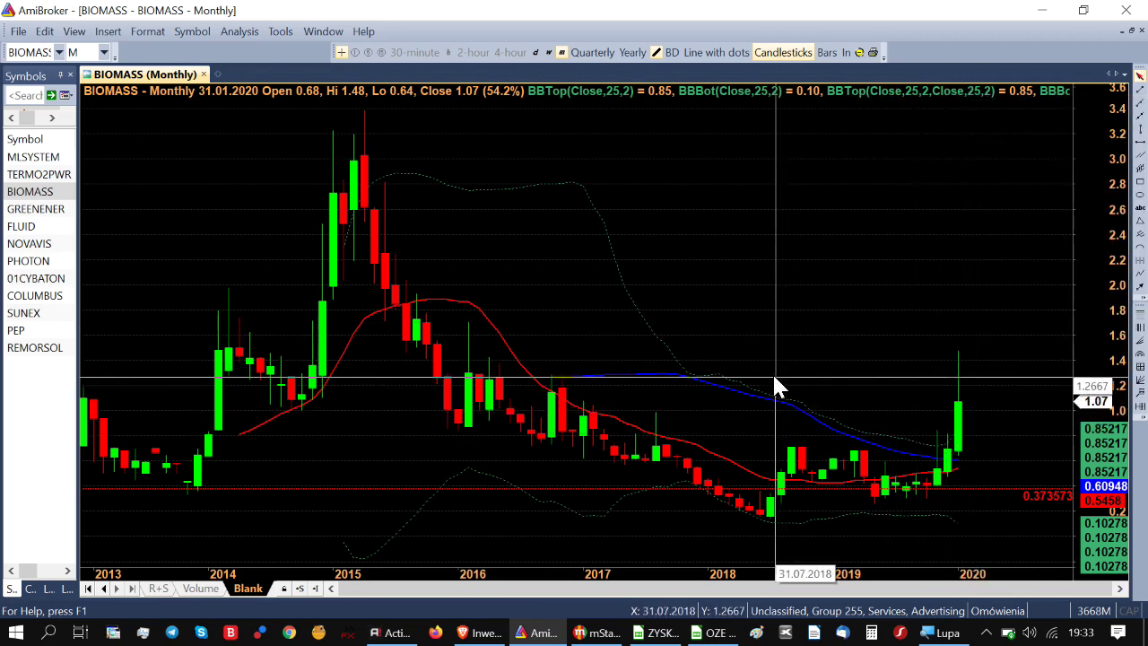
Step: Open the TERMO2PWR monthly chart and read the February 2017, December 2018 and January 2020 candles
click(25, 175)
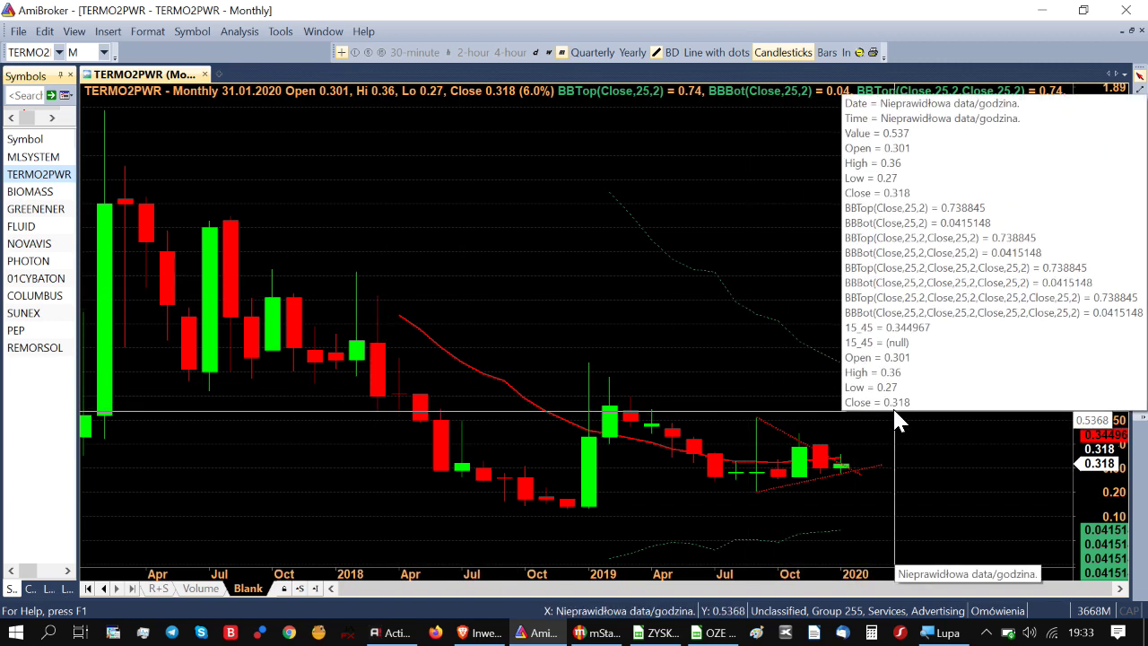
mouse_move(879, 435)
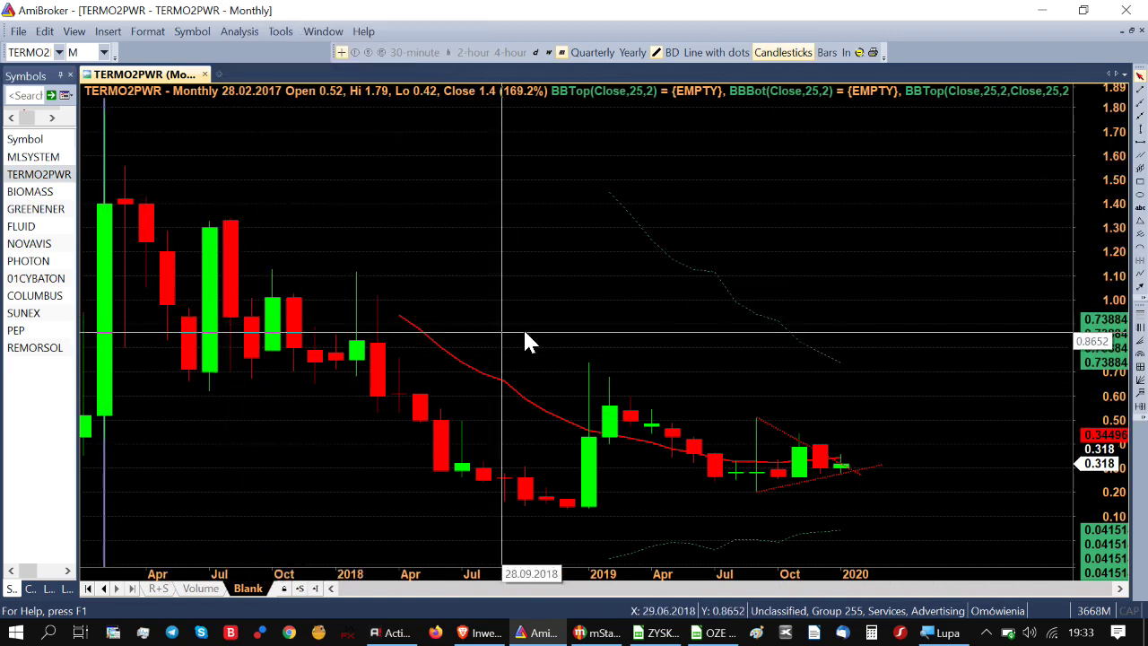
click(952, 526)
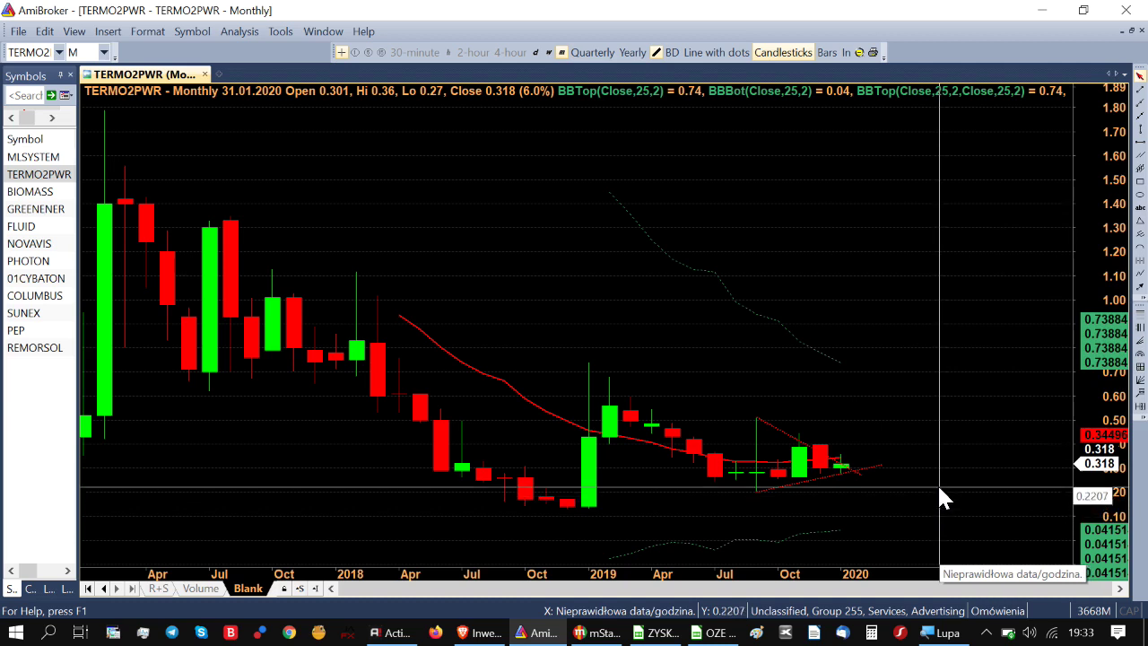
mouse_move(761, 472)
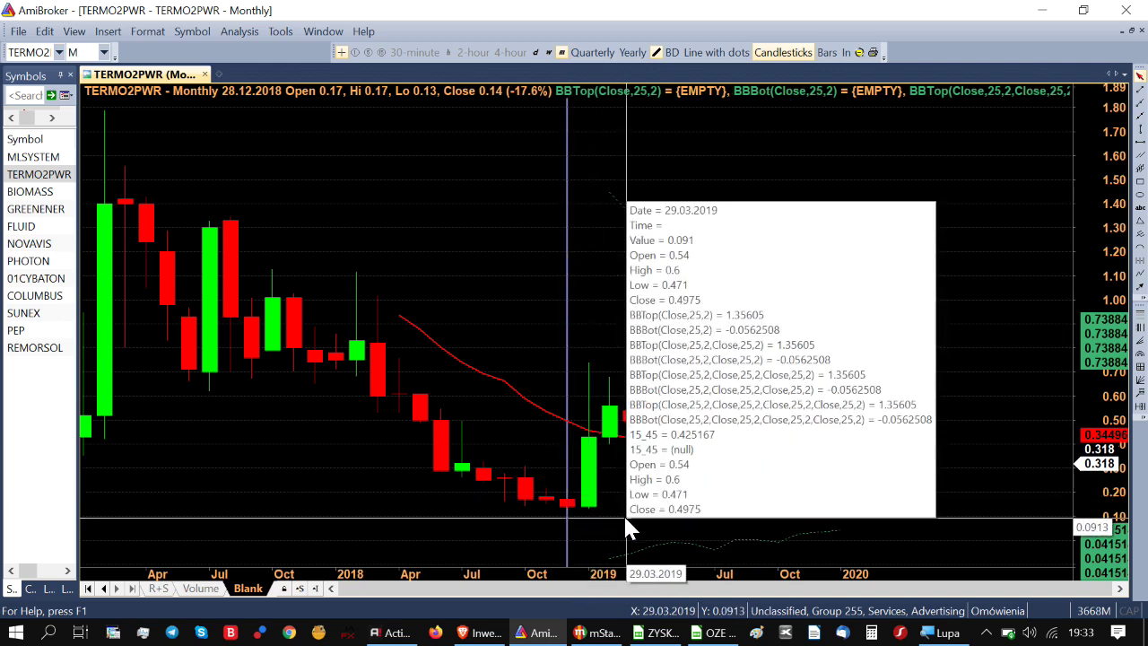
click(922, 510)
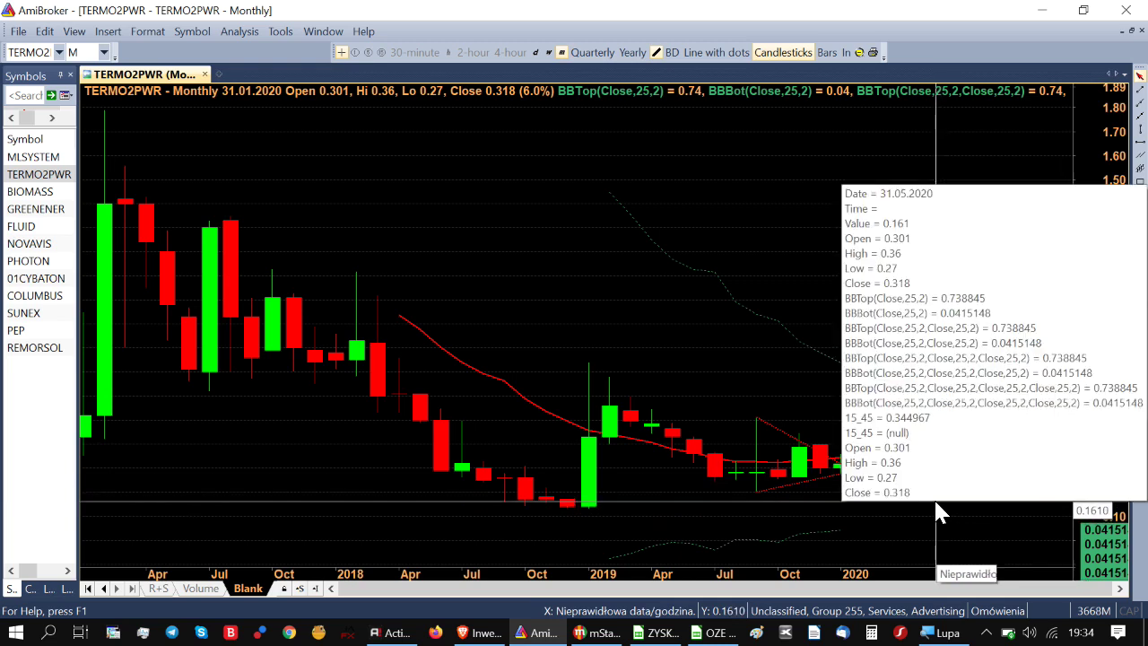
Step: Open the MLSYSTEM monthly chart and compare the August 2018 peak with the January 2020 candle and the May 2019 low
click(36, 157)
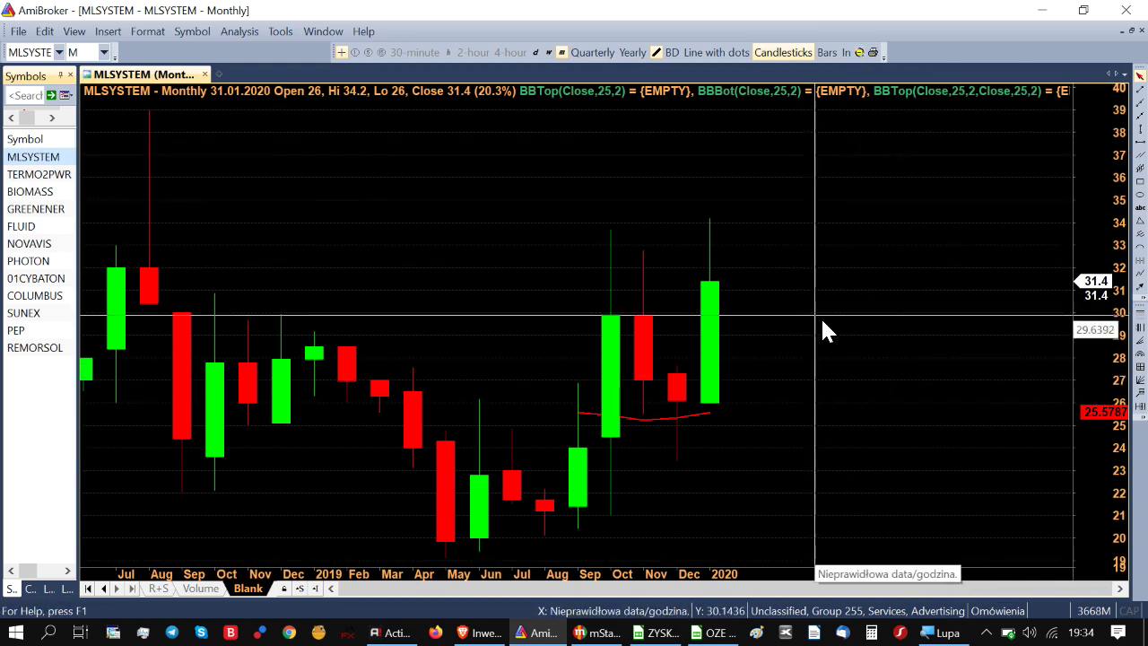
click(151, 280)
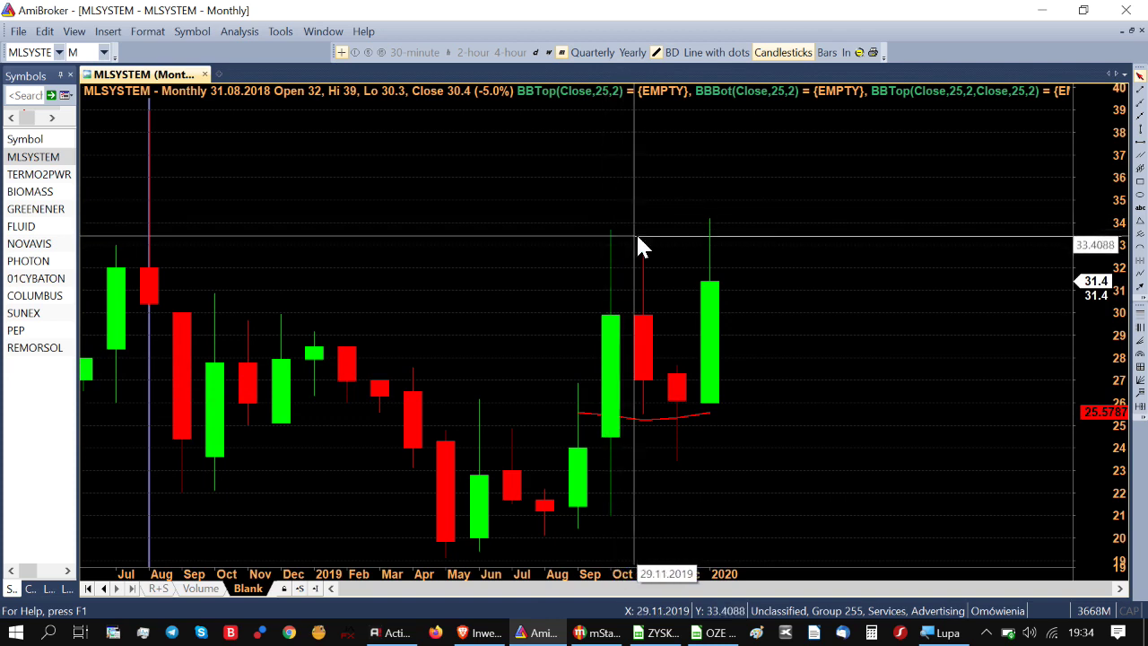
click(704, 295)
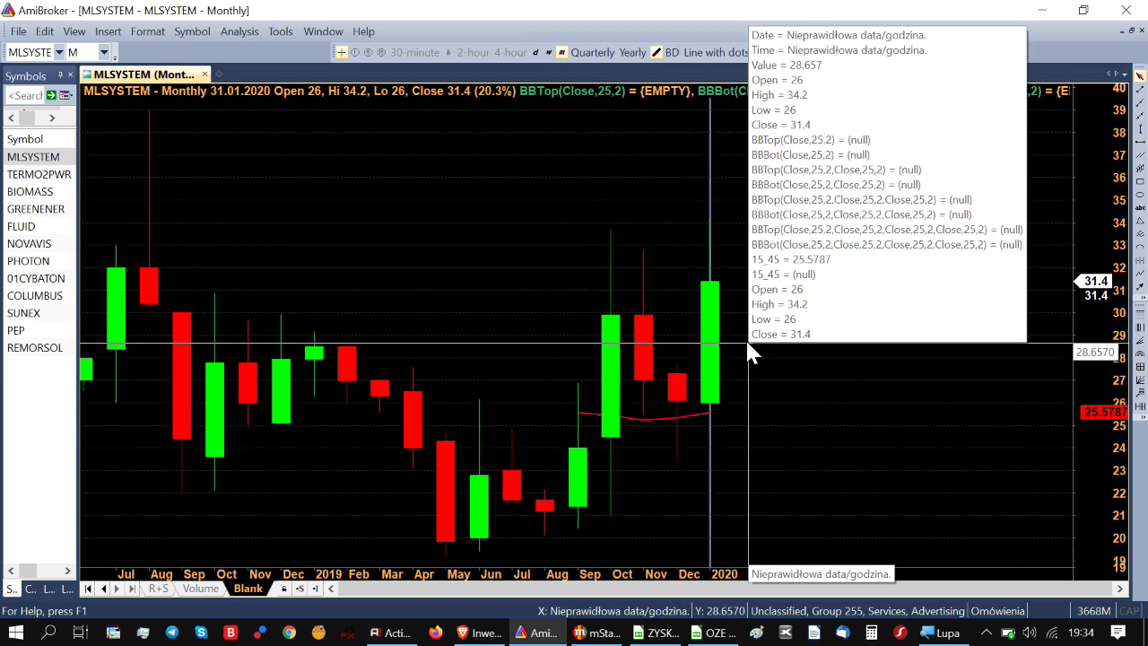
click(749, 352)
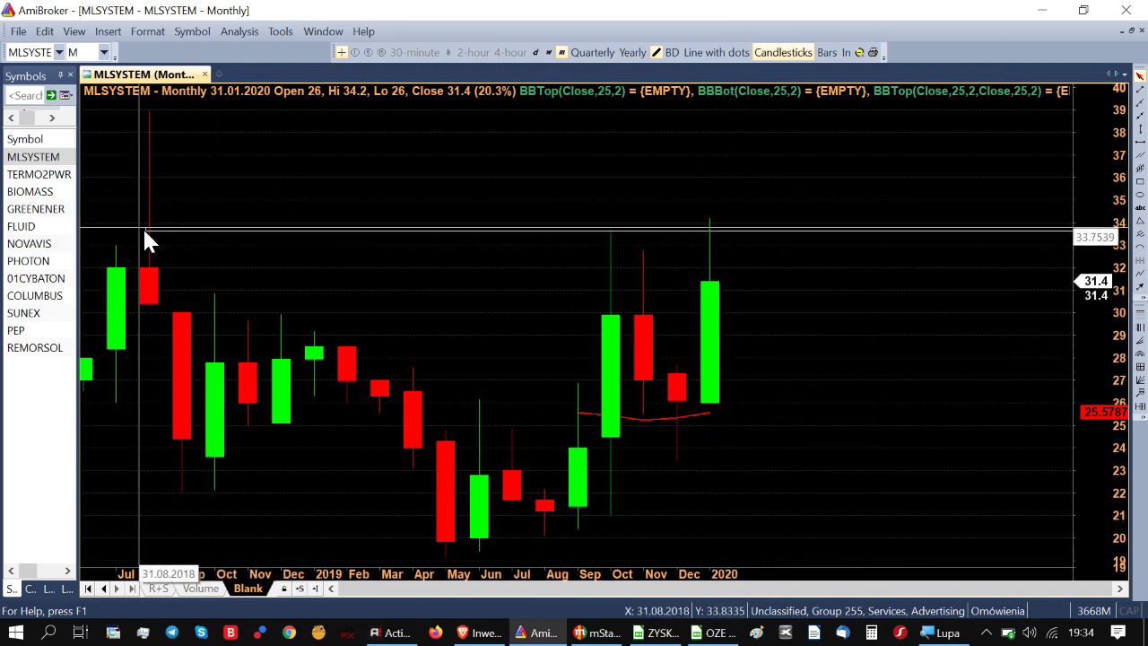
click(147, 270)
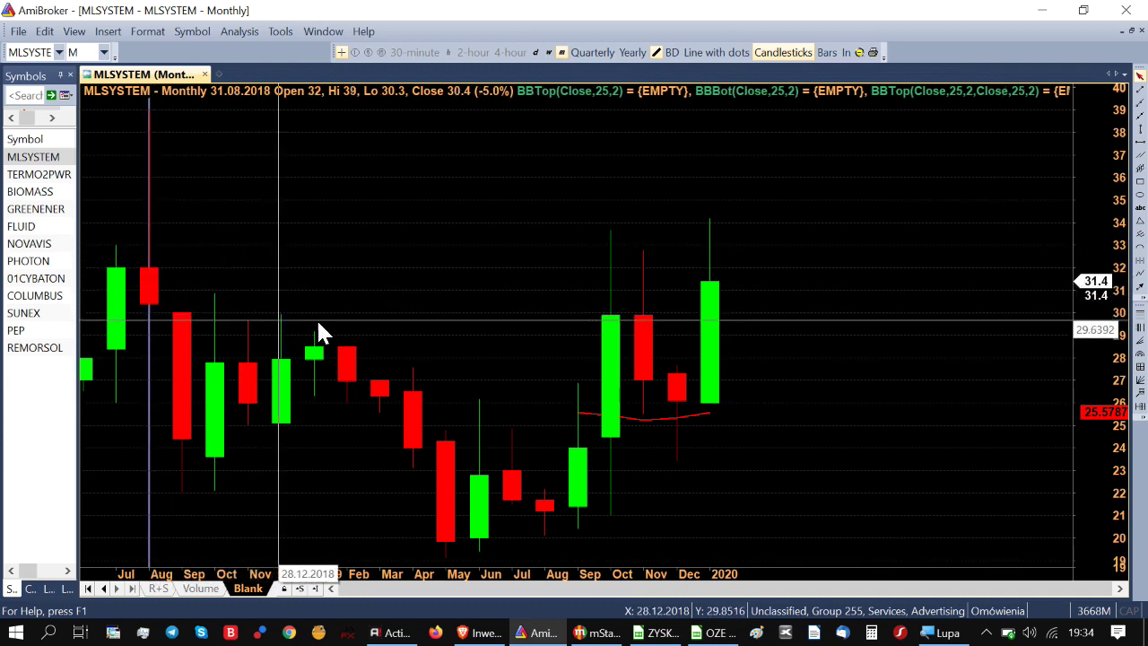
click(804, 330)
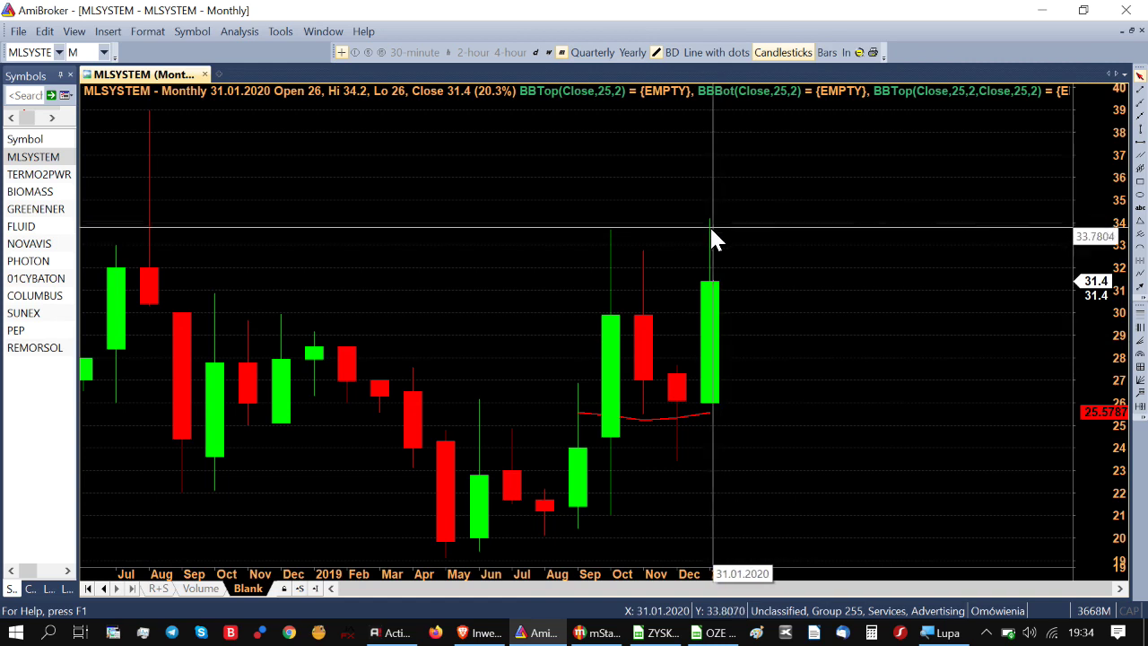
mouse_move(712, 233)
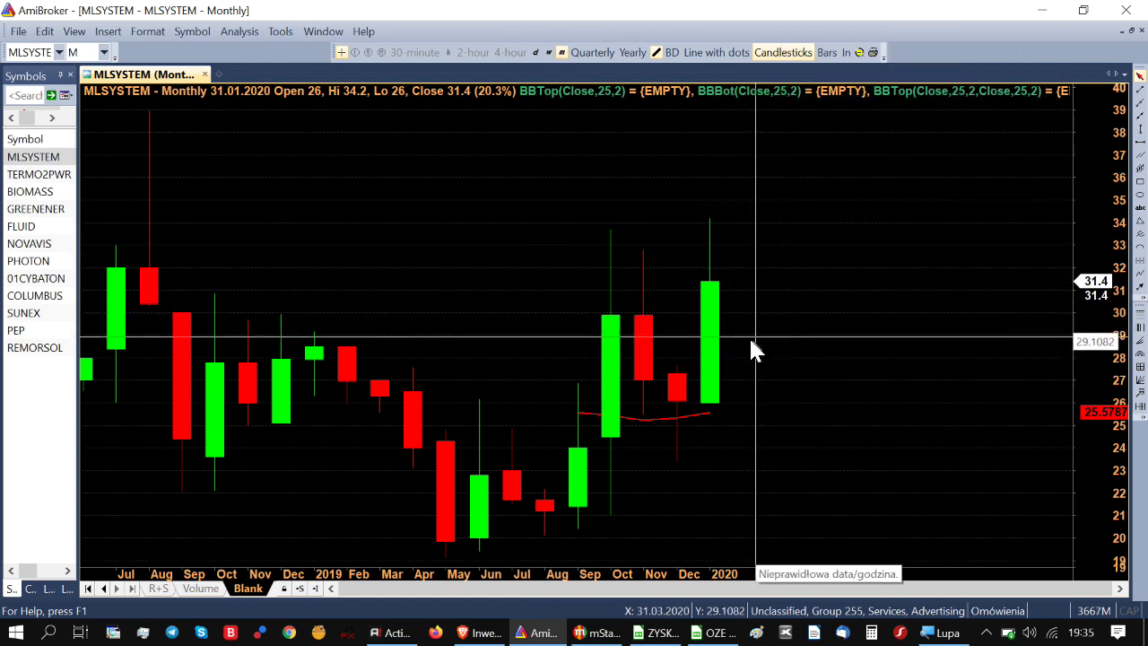
mouse_move(765, 380)
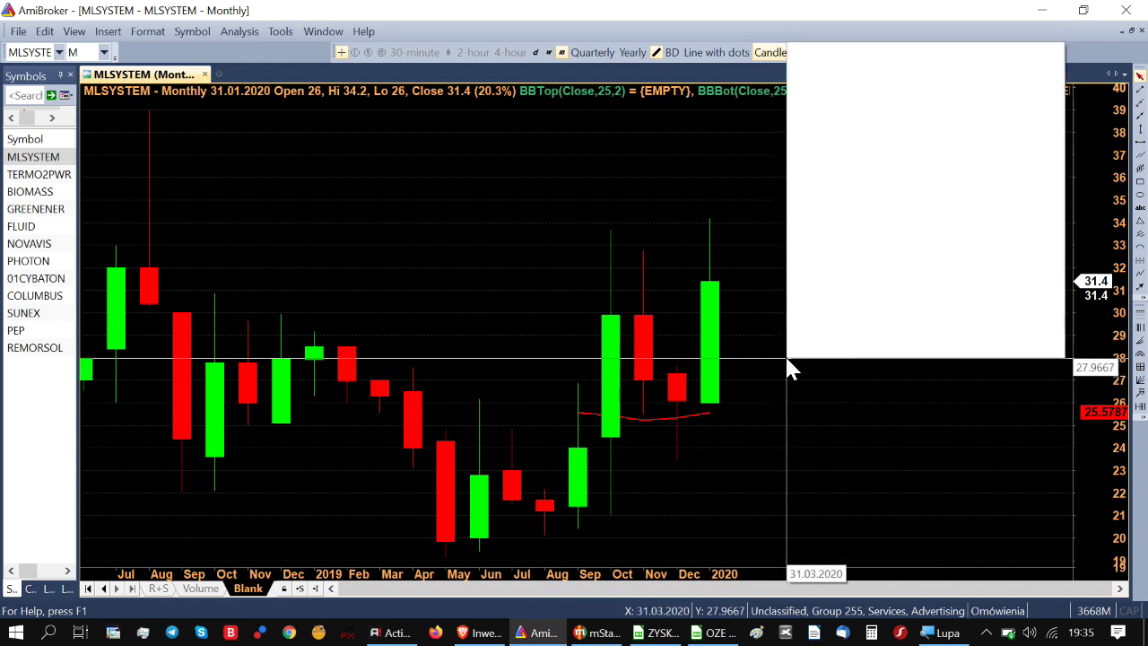
mouse_move(783, 360)
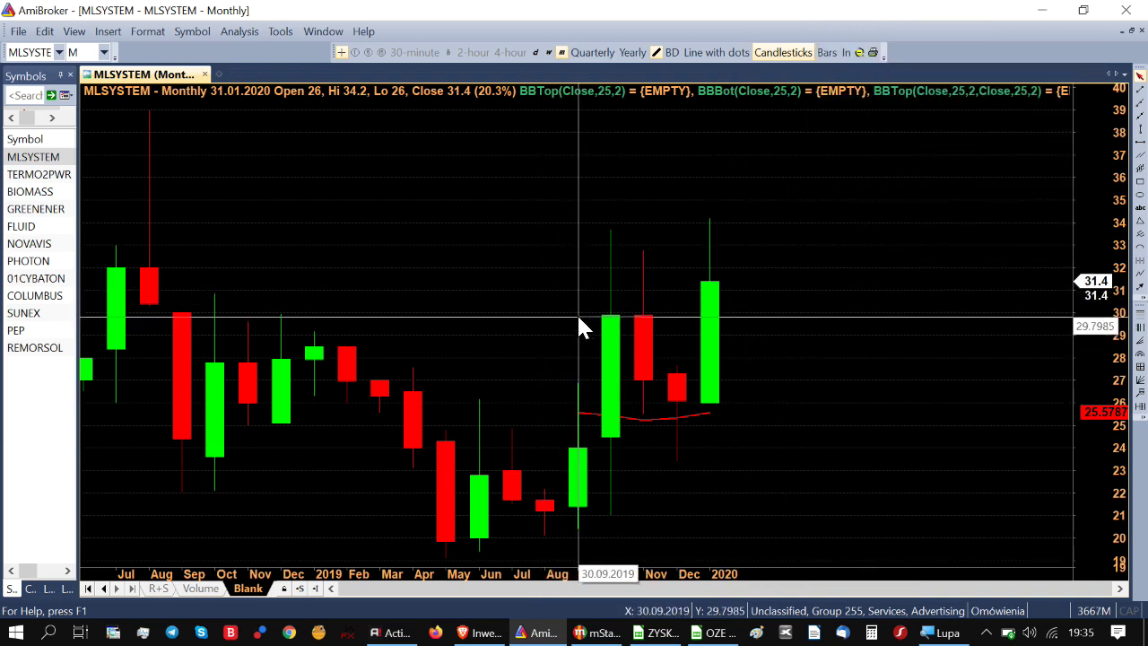
mouse_move(542, 331)
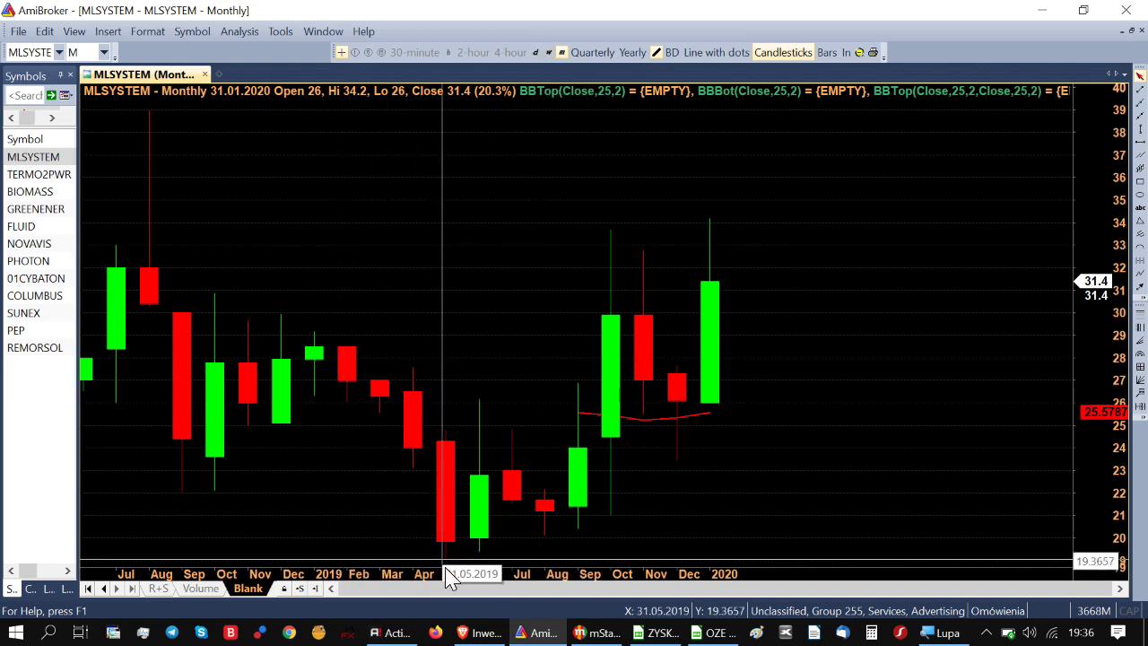
Step: Switch to the OZE na GPW.ods spreadsheet in LibreOffice Calc and review each company's one-week profit/loss from REMORSOL down to SUNEX
click(711, 632)
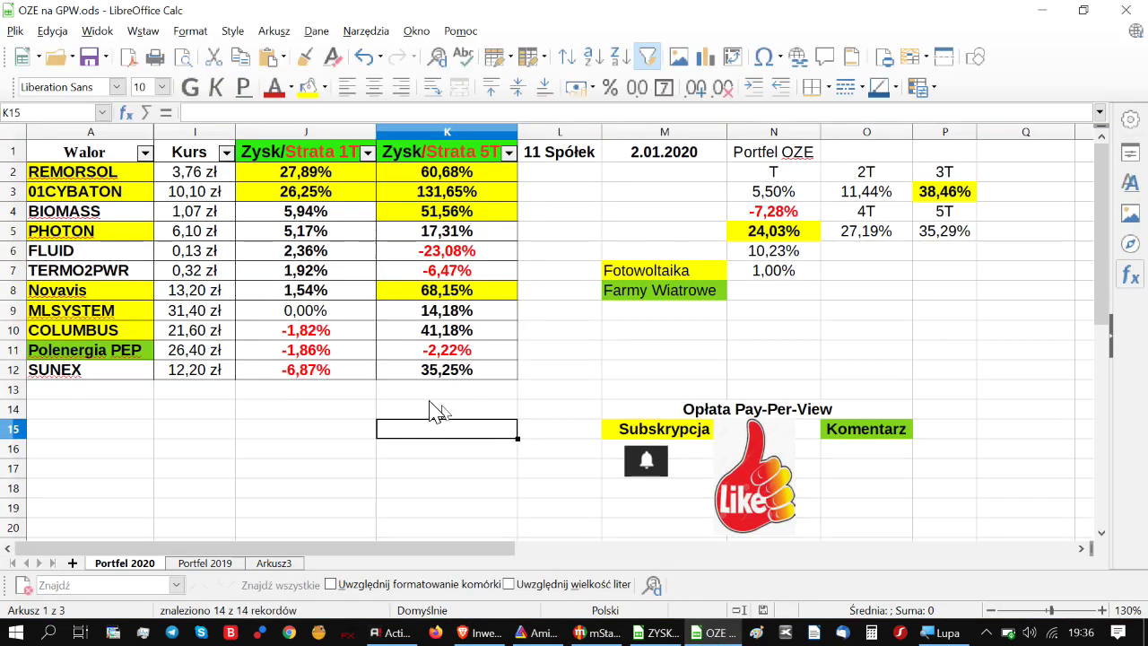
click(318, 412)
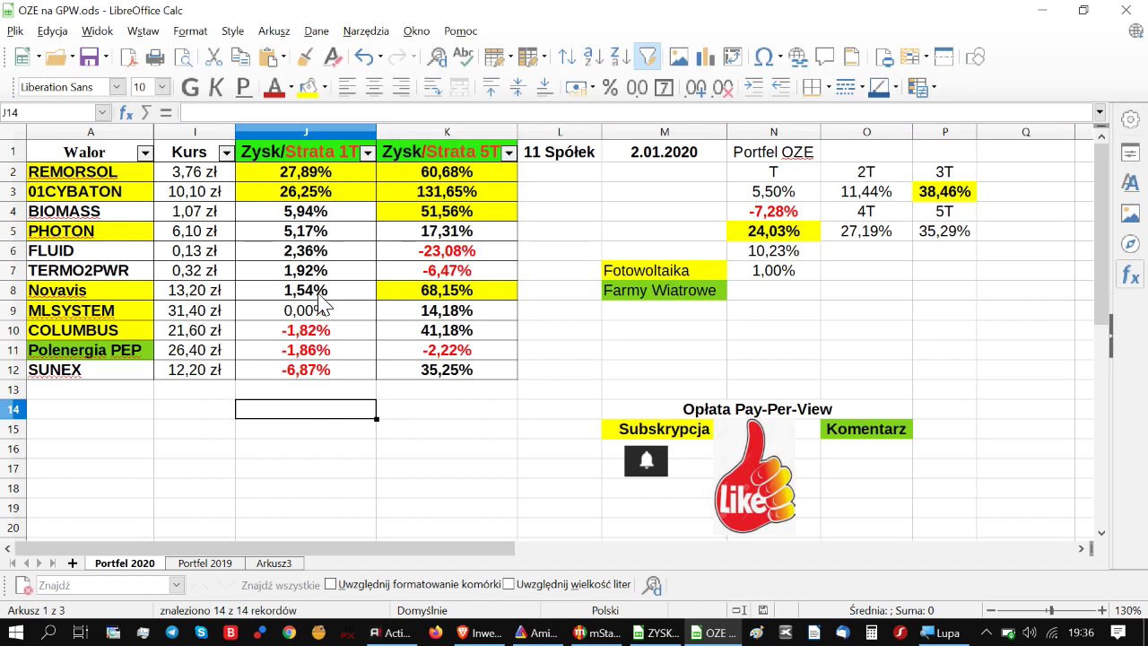
click(328, 179)
click(327, 196)
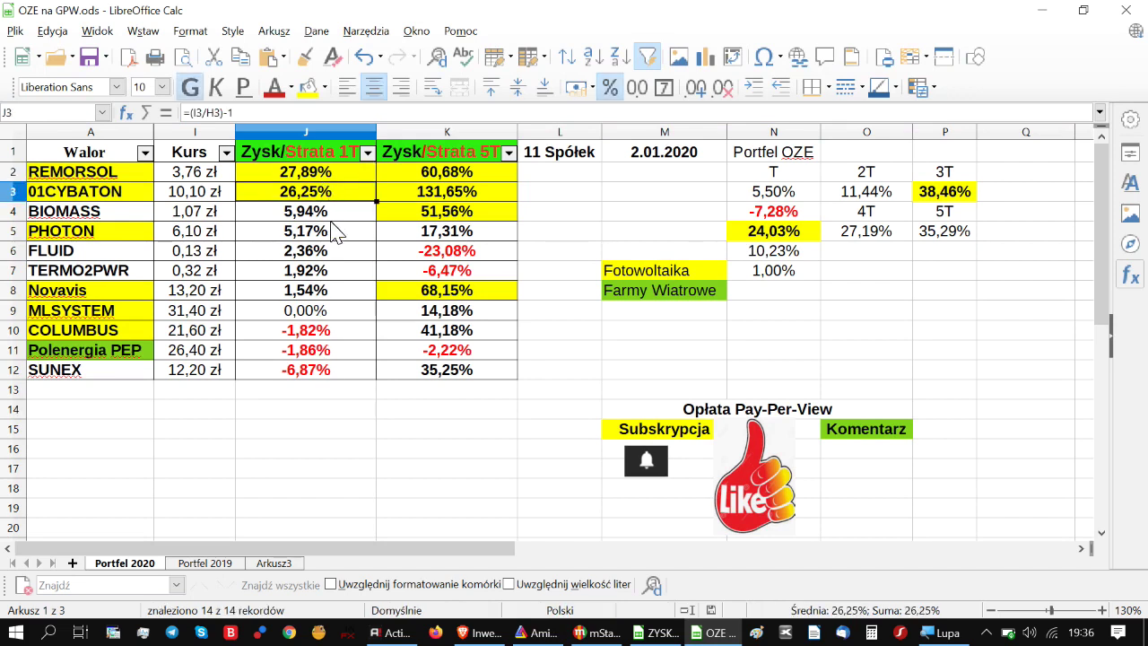
click(344, 218)
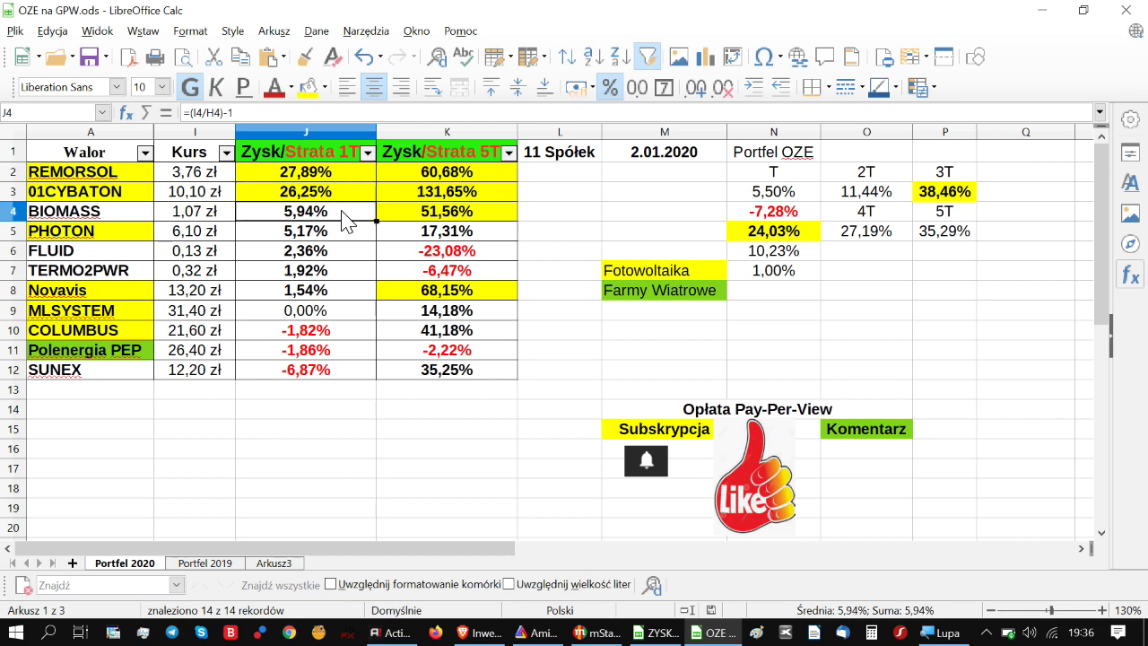
click(337, 234)
click(334, 256)
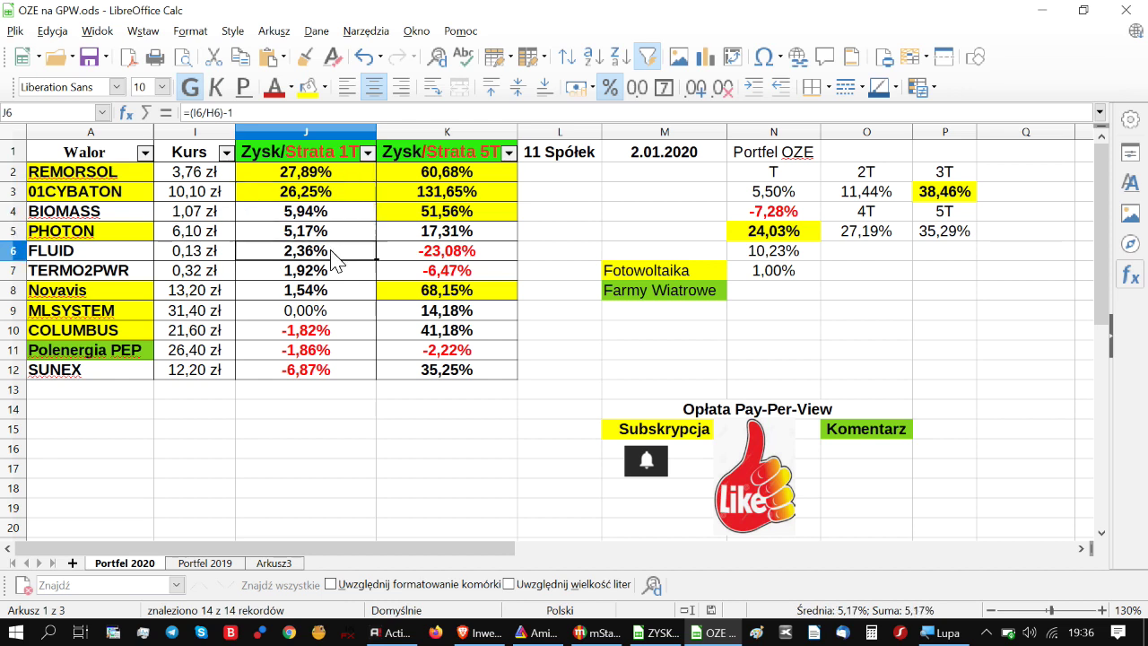
click(330, 273)
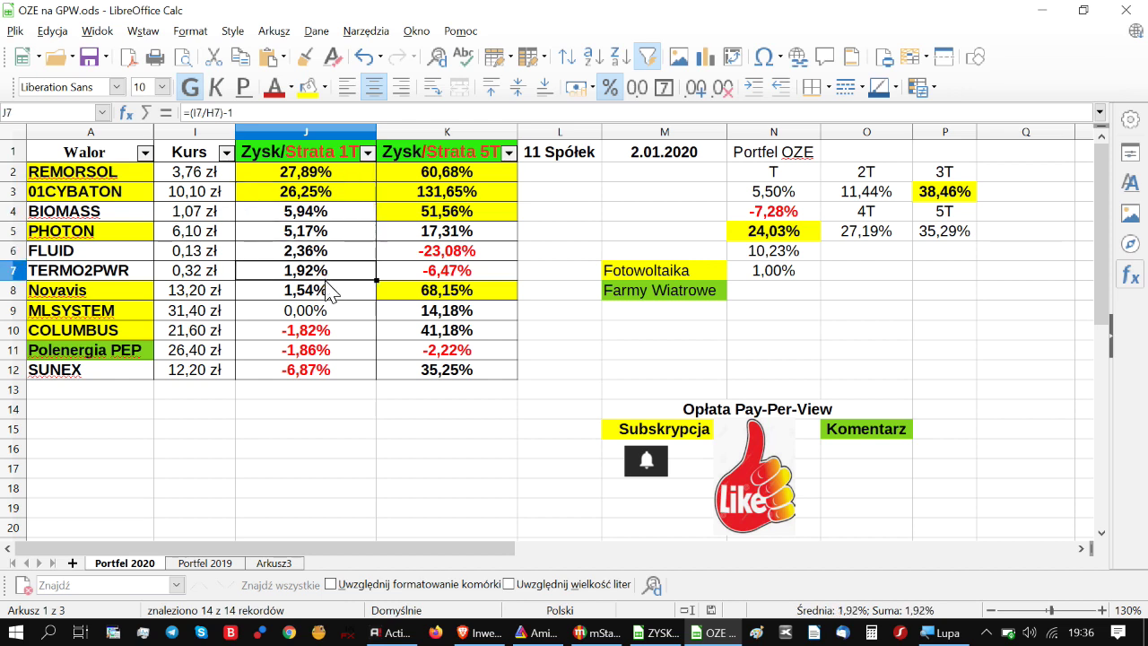
click(329, 289)
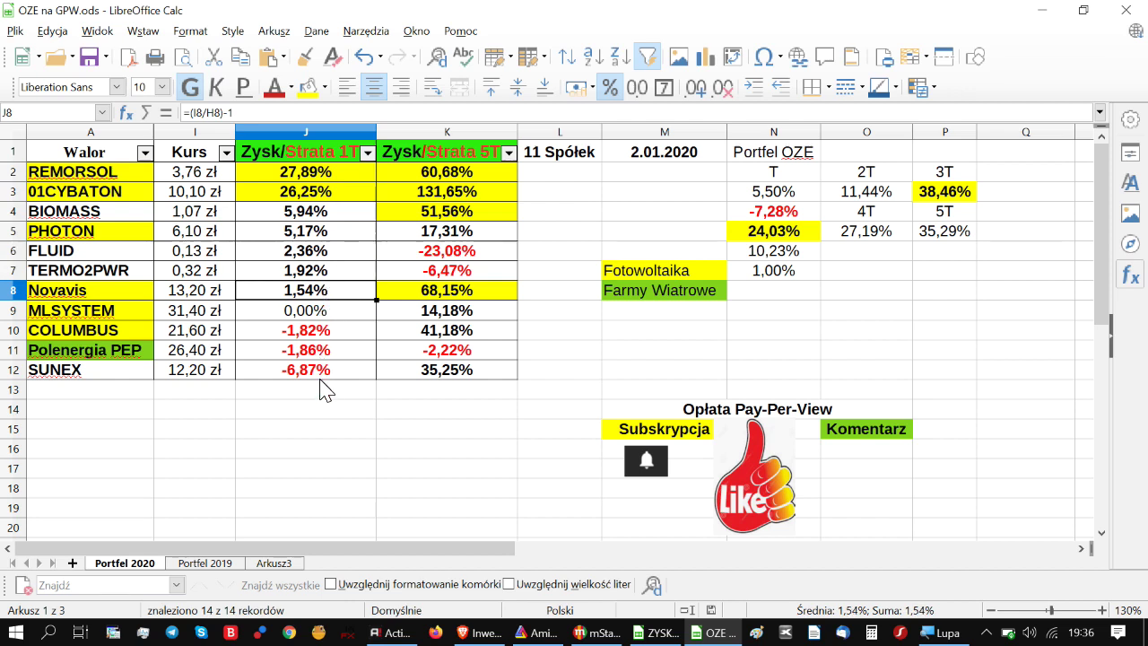
click(330, 311)
click(331, 330)
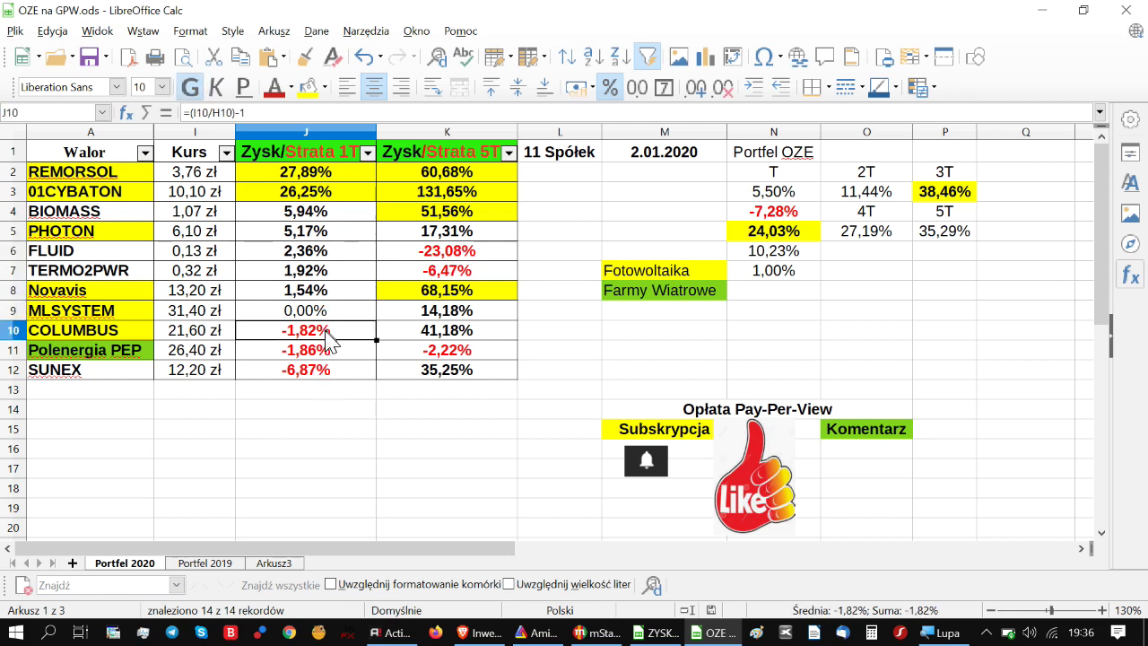
click(333, 349)
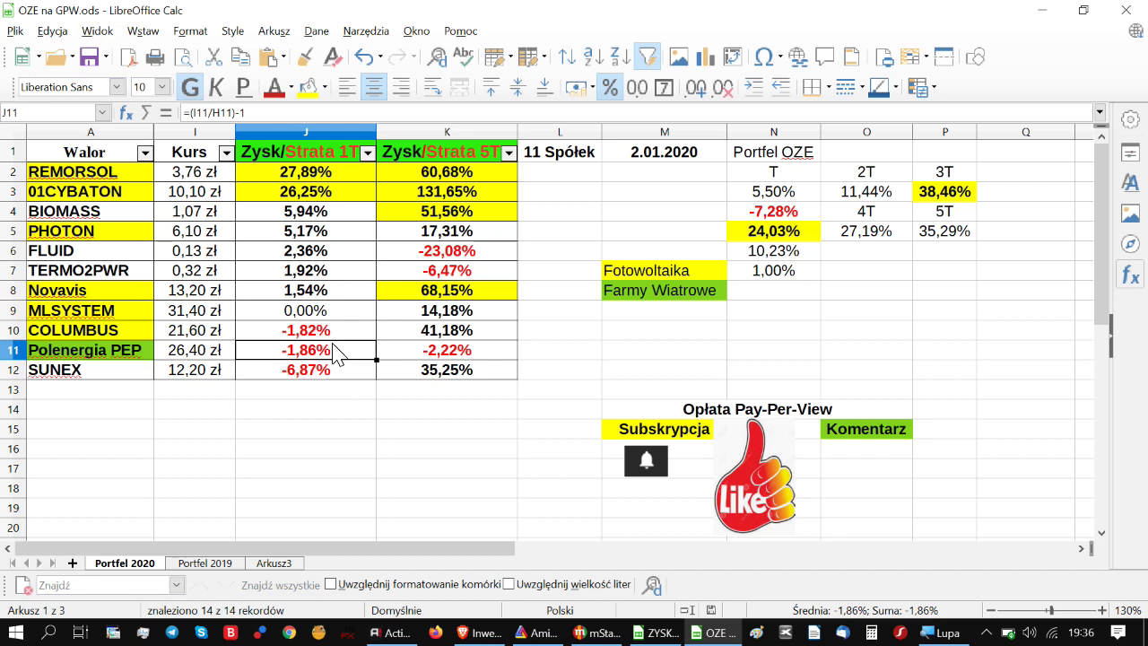
click(330, 369)
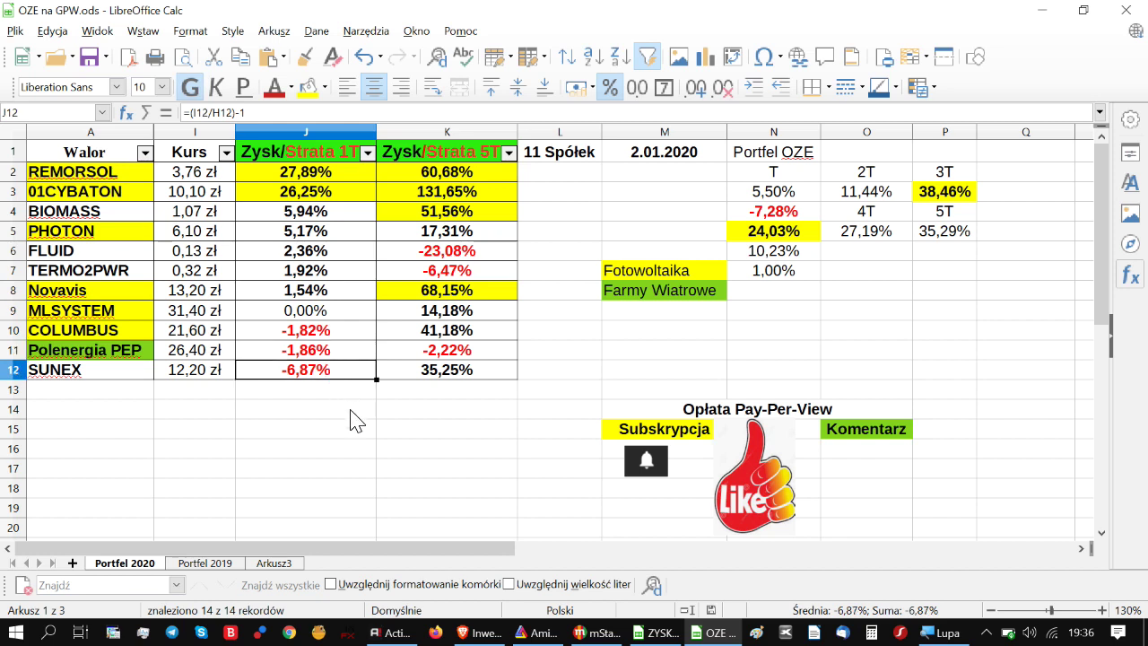
Step: Review the weekly results in the T column of the Portfel OZE table
click(744, 196)
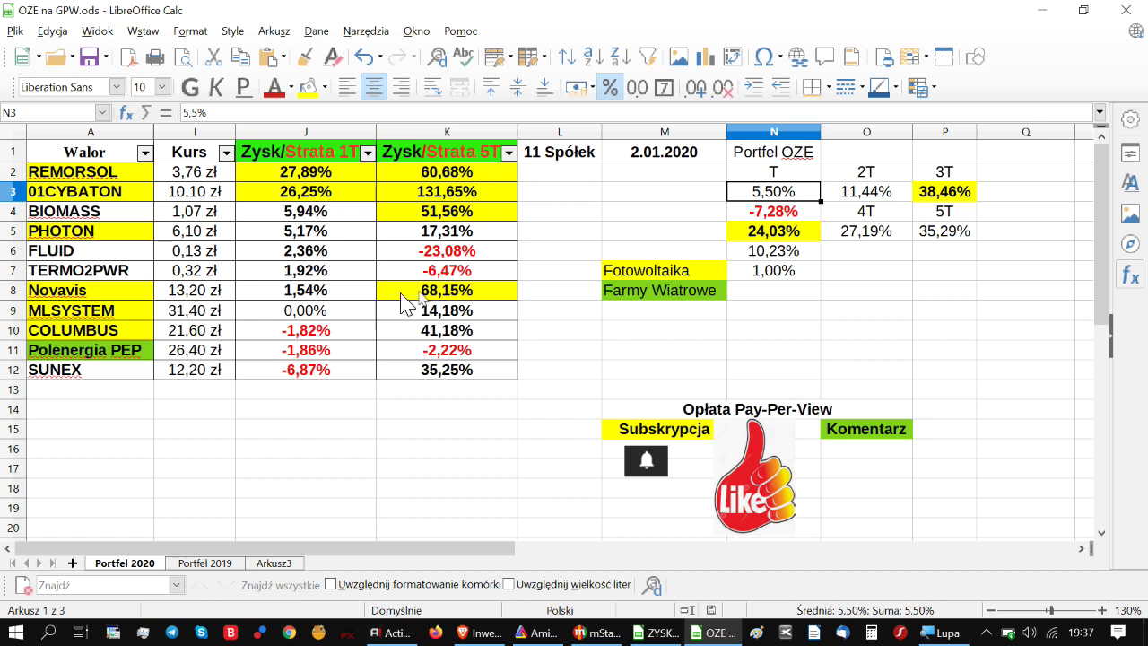
click(746, 216)
click(750, 247)
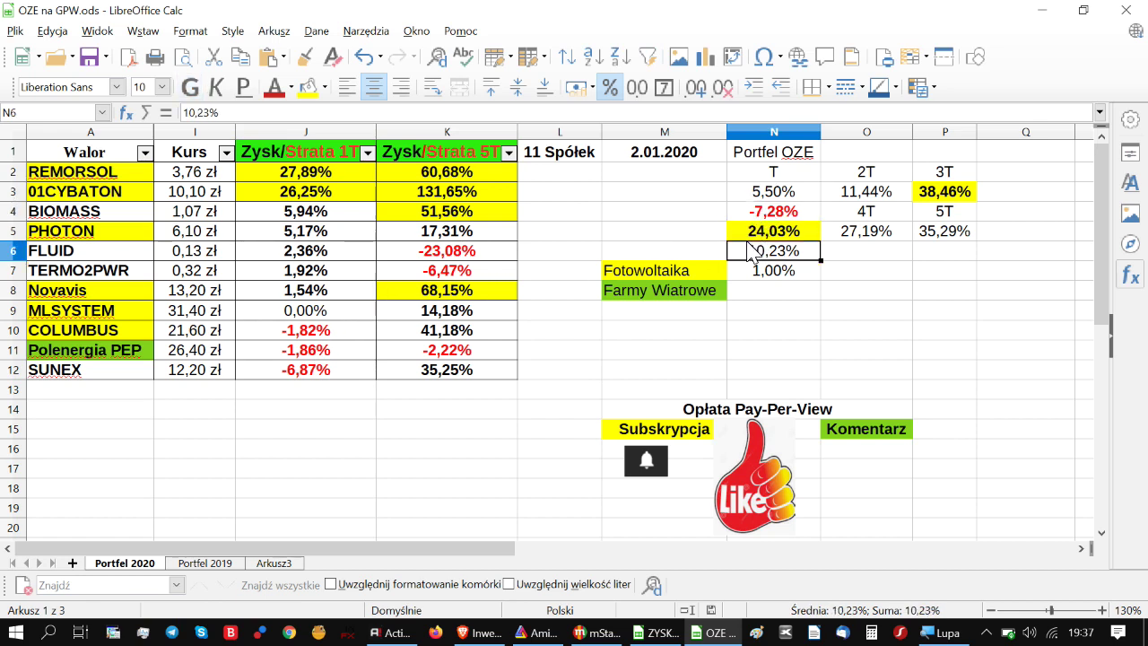
click(735, 213)
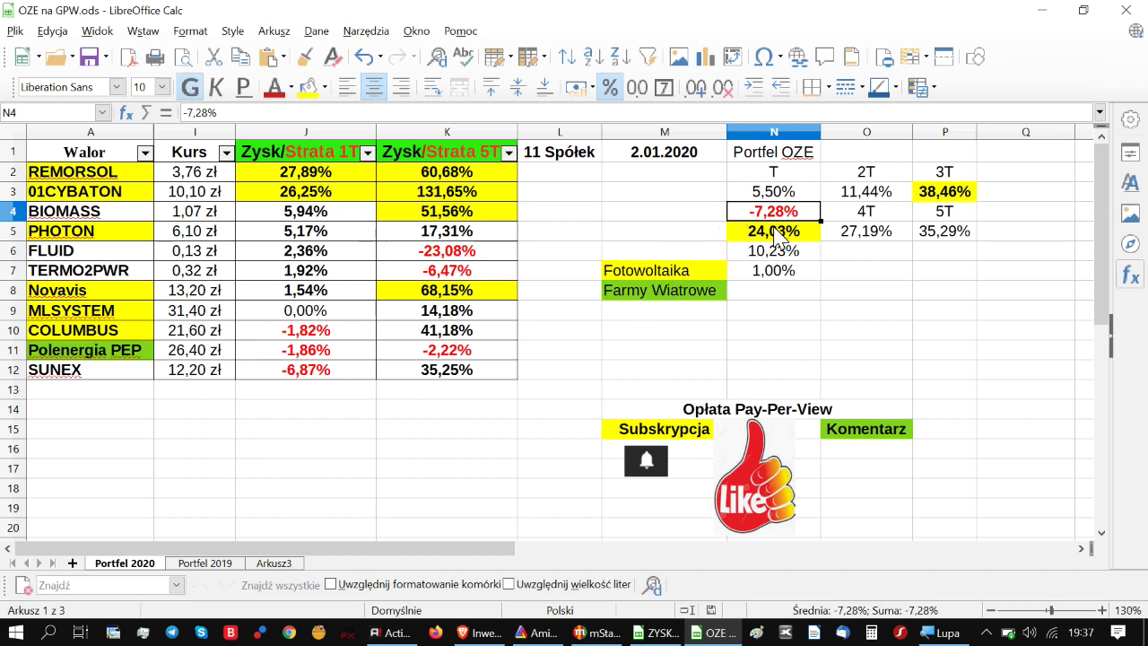
Step: Sort the companies by the Zysk/Strata 5T column in descending order
click(508, 152)
click(426, 105)
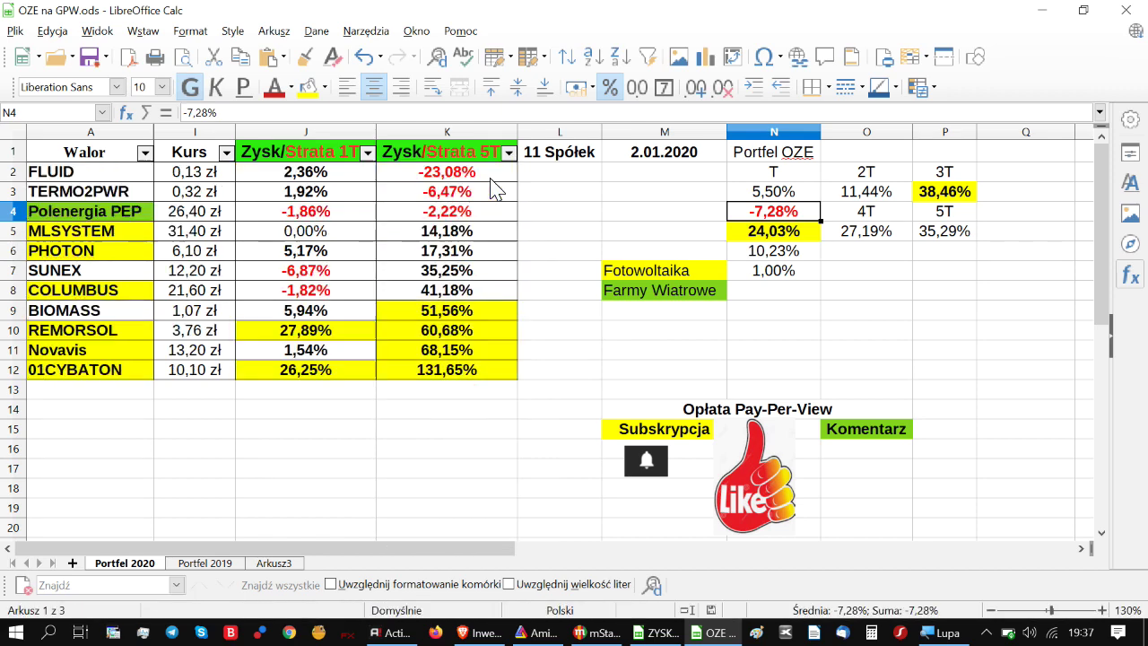
click(508, 153)
click(487, 190)
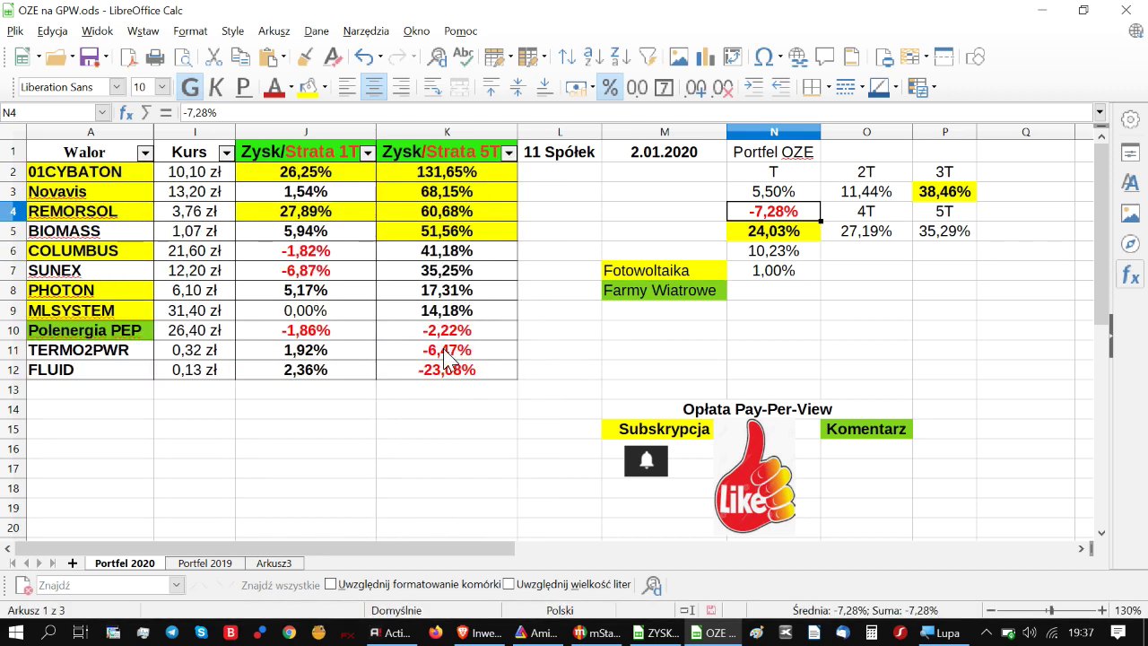
Step: Review each company's five-week profit/loss from 01CYBATON down to FLUID
click(461, 179)
click(462, 192)
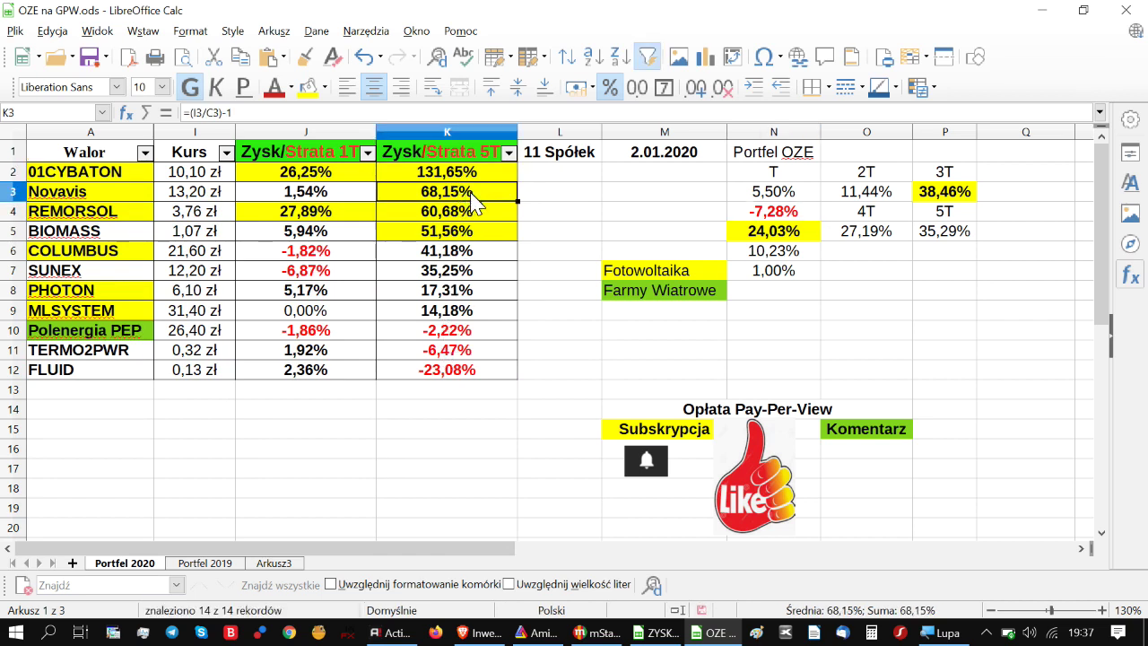
click(480, 215)
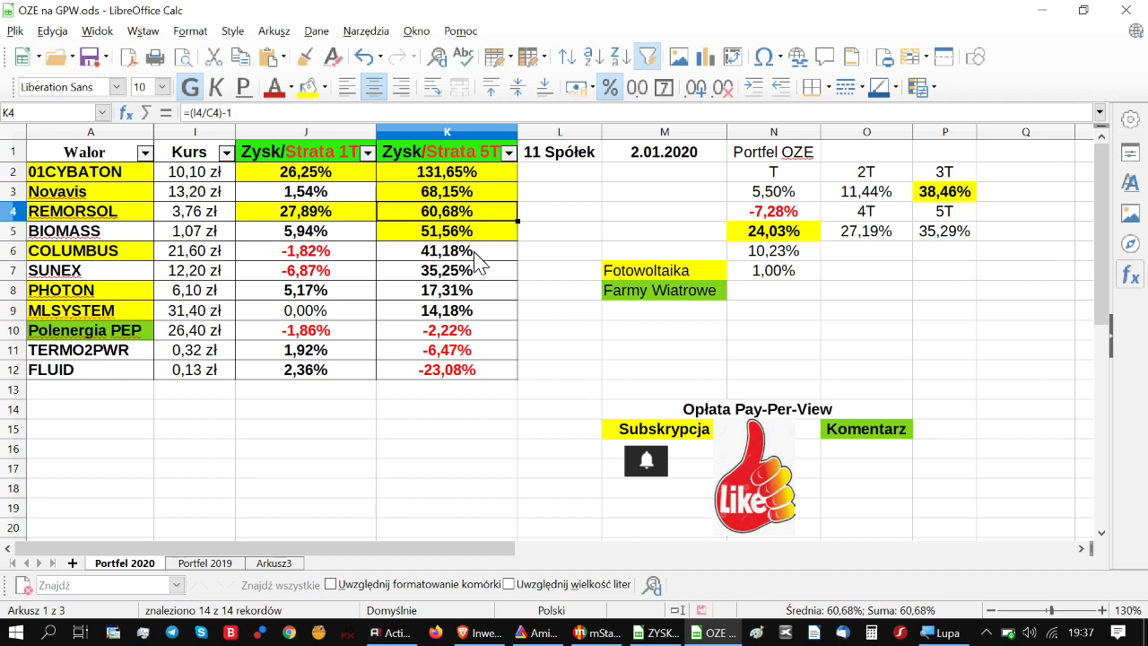
click(470, 235)
click(473, 252)
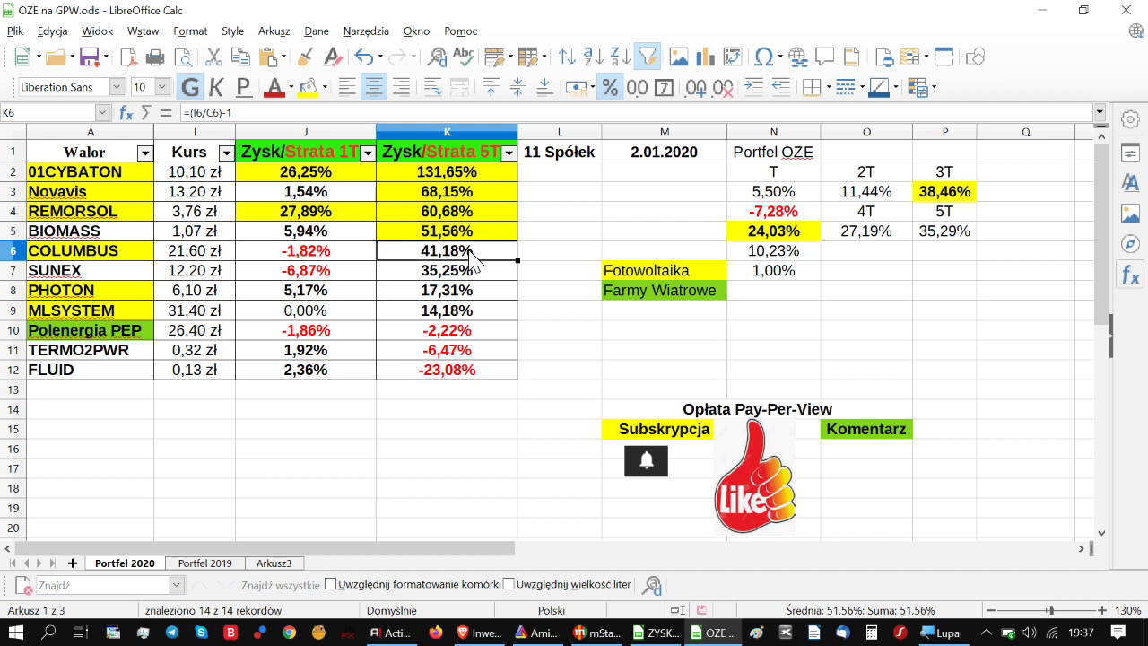
click(471, 272)
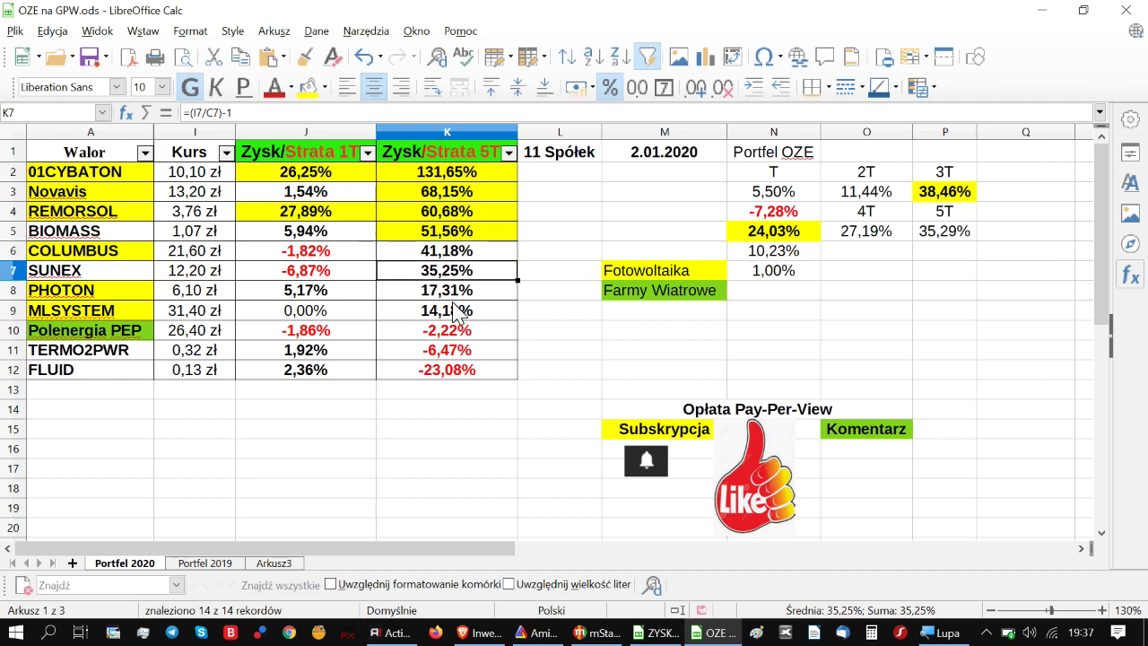
click(465, 291)
click(460, 310)
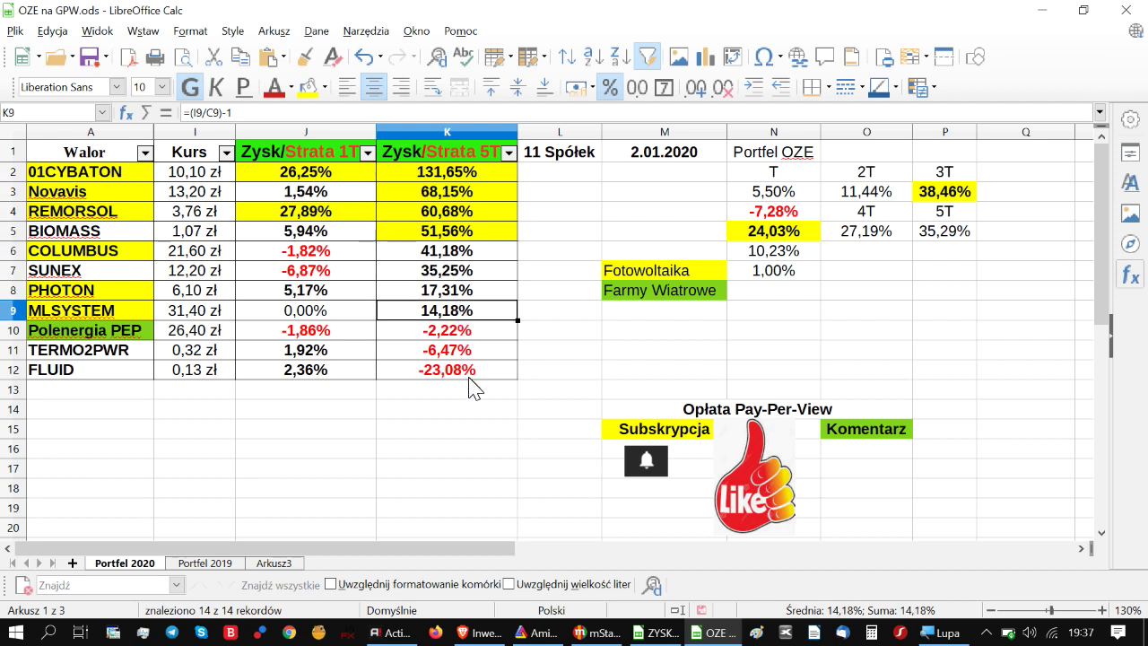
click(466, 332)
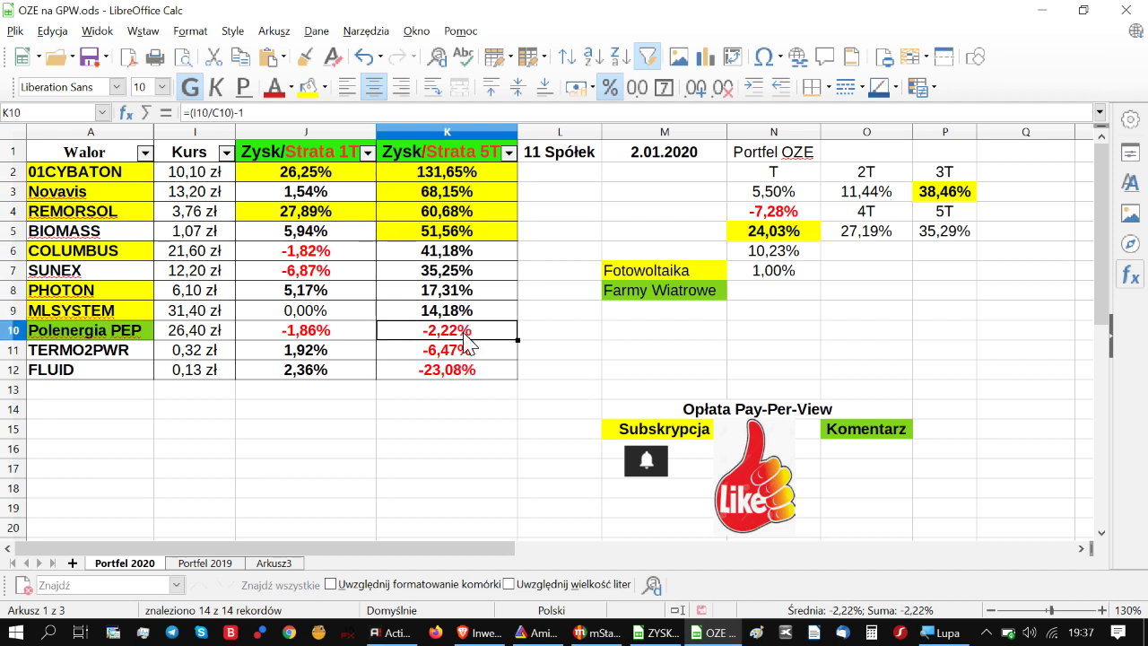
click(467, 351)
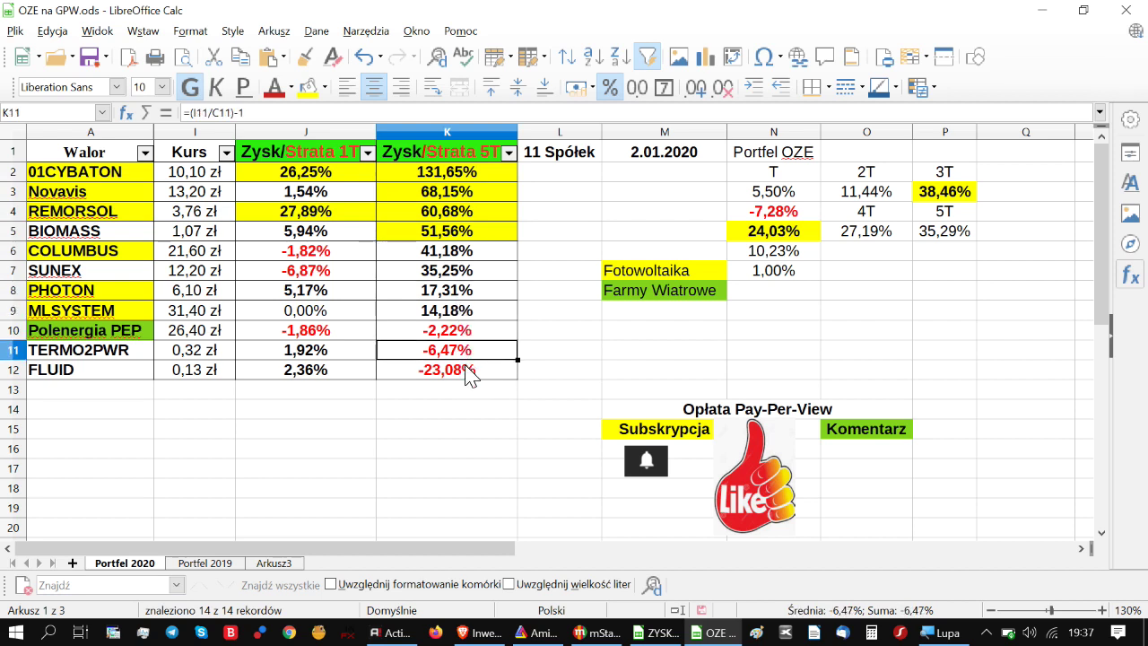
click(470, 370)
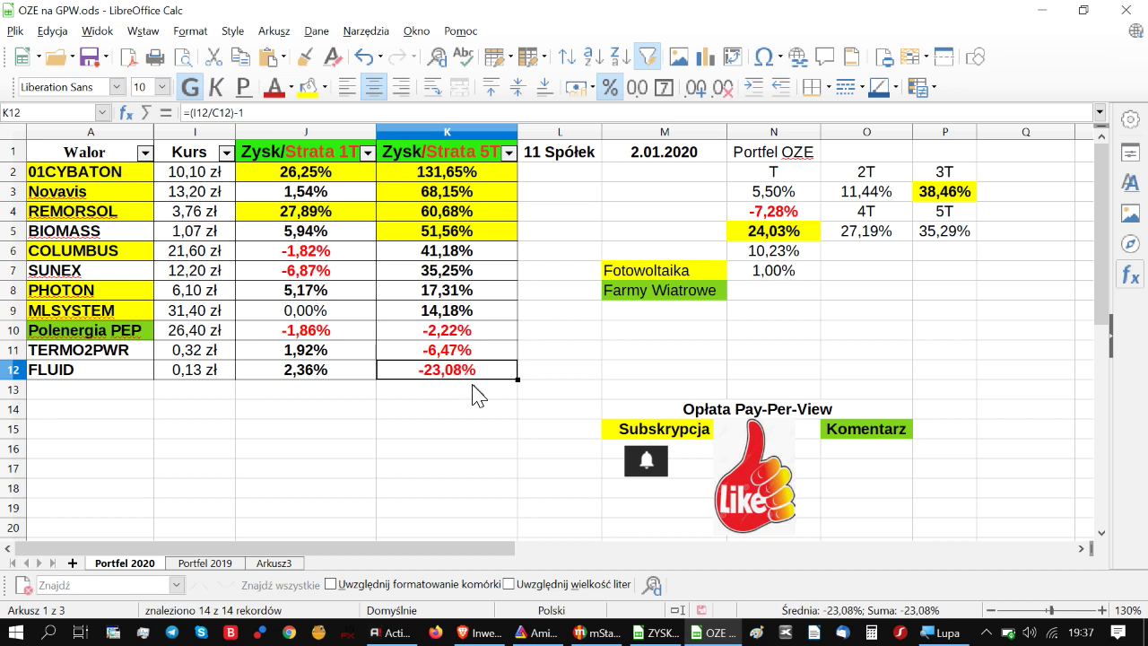
Step: Compare the 5T and 3T results in the Portfel OZE table
click(959, 229)
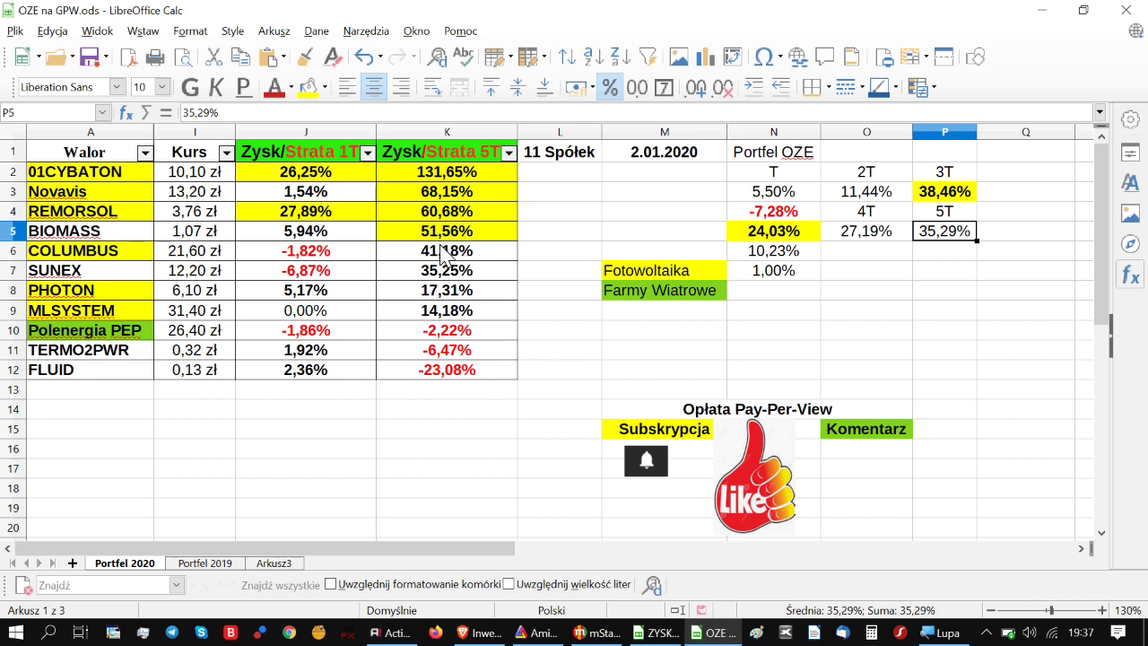
click(955, 194)
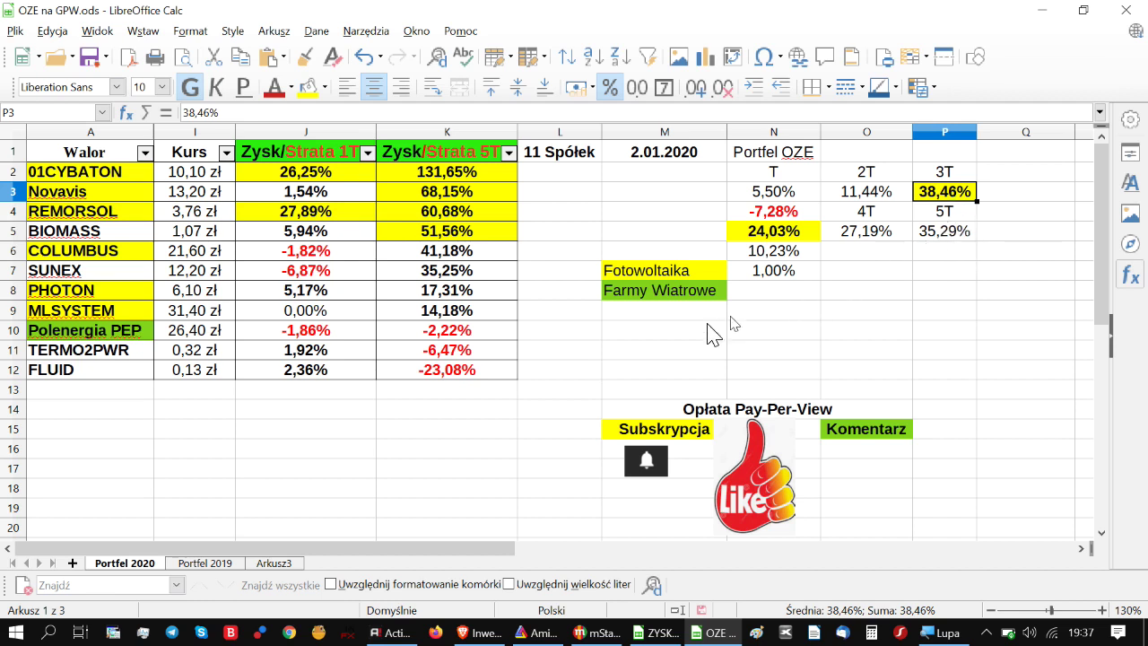
click(413, 417)
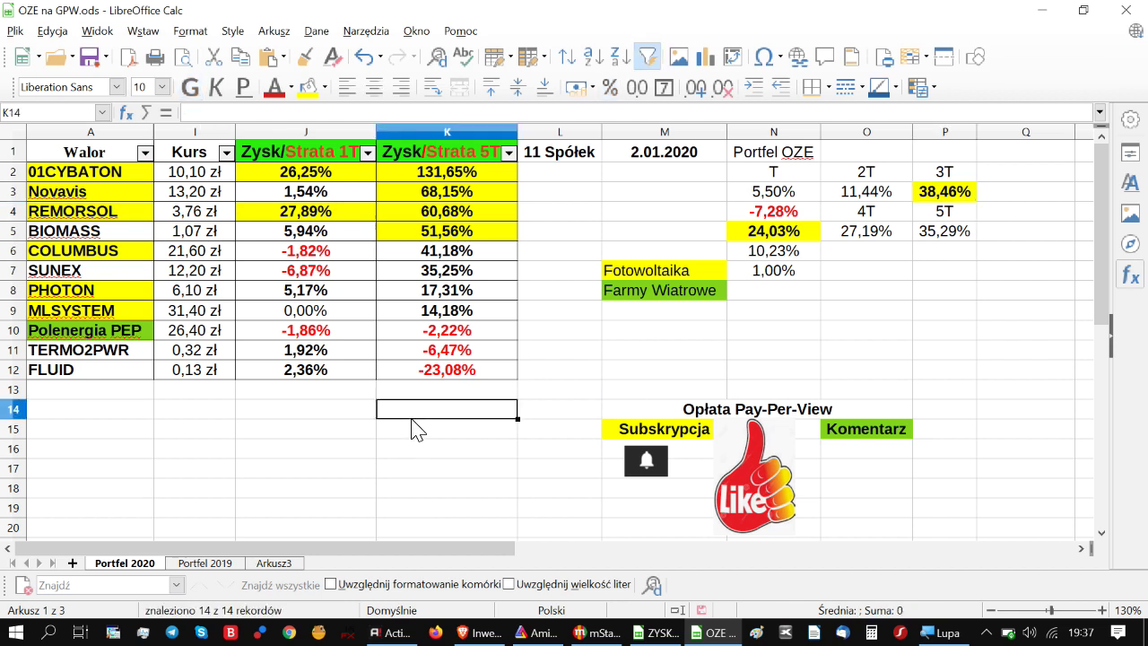